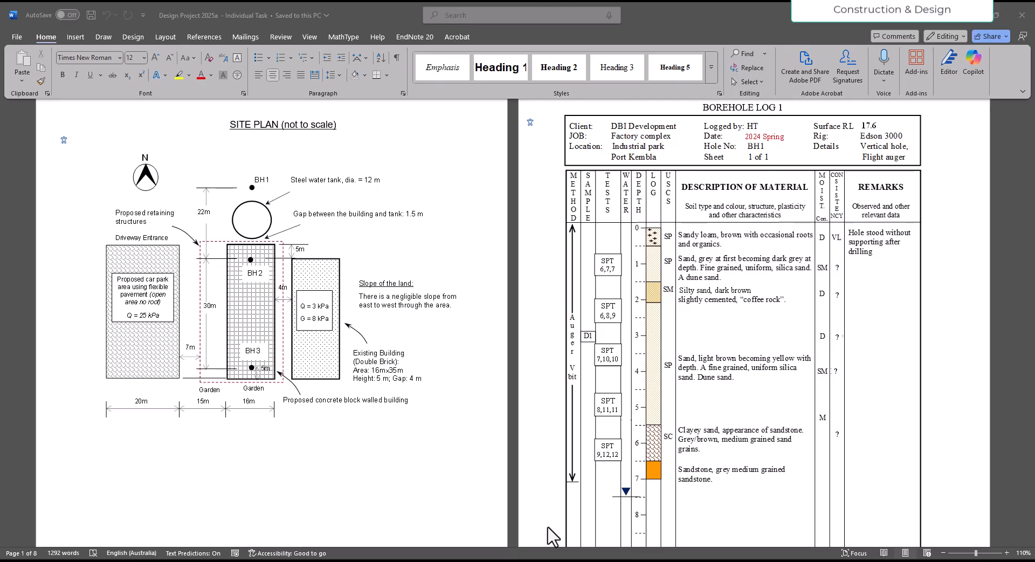
# Step: Switch to GeoStudio and create a new 2D SLOPE/W project, accepting the license activation and keeping the default Morgenstern-Price analysis settings
pyautogui.click(554, 561)
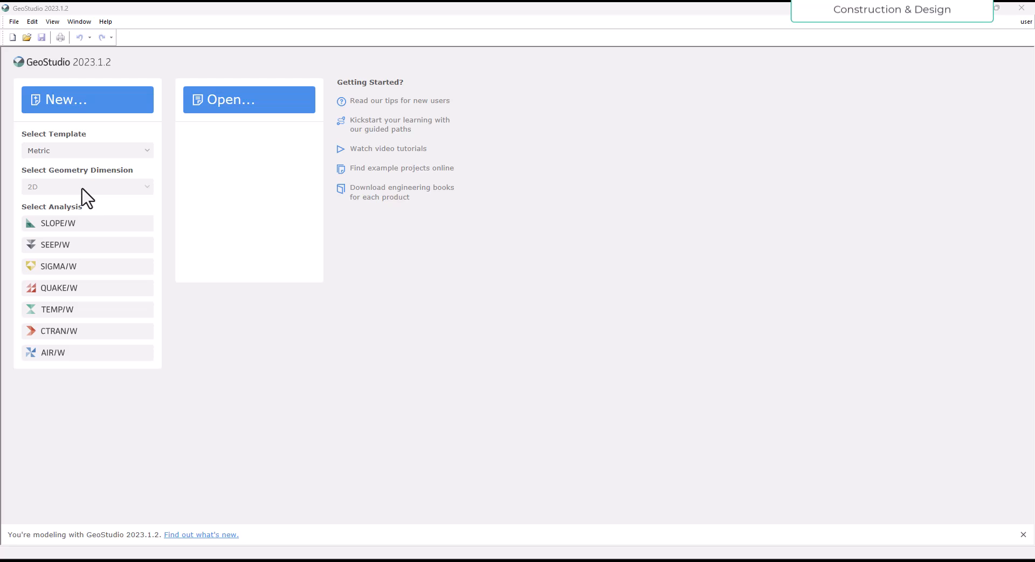
pyautogui.click(86, 187)
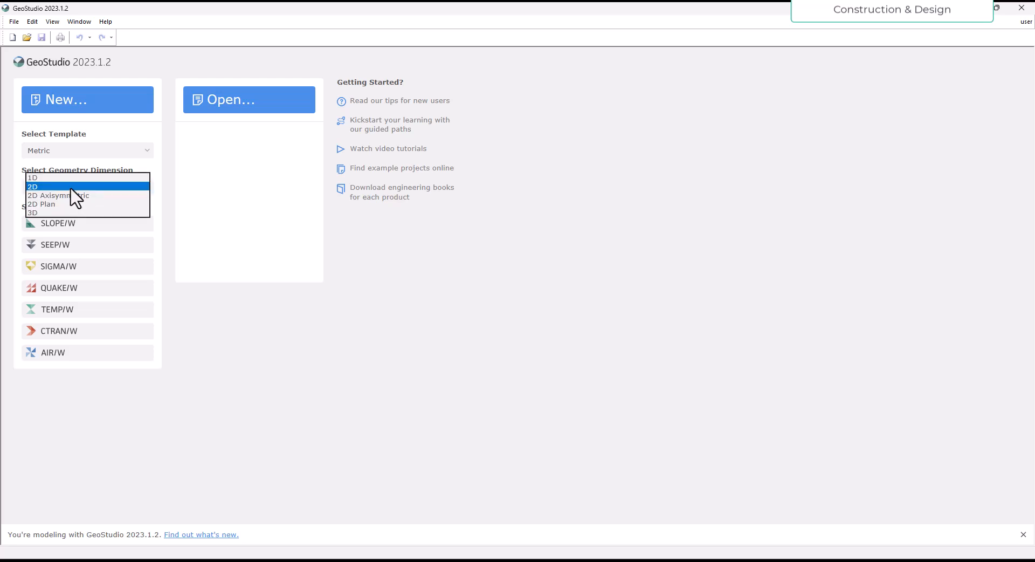
pyautogui.click(72, 188)
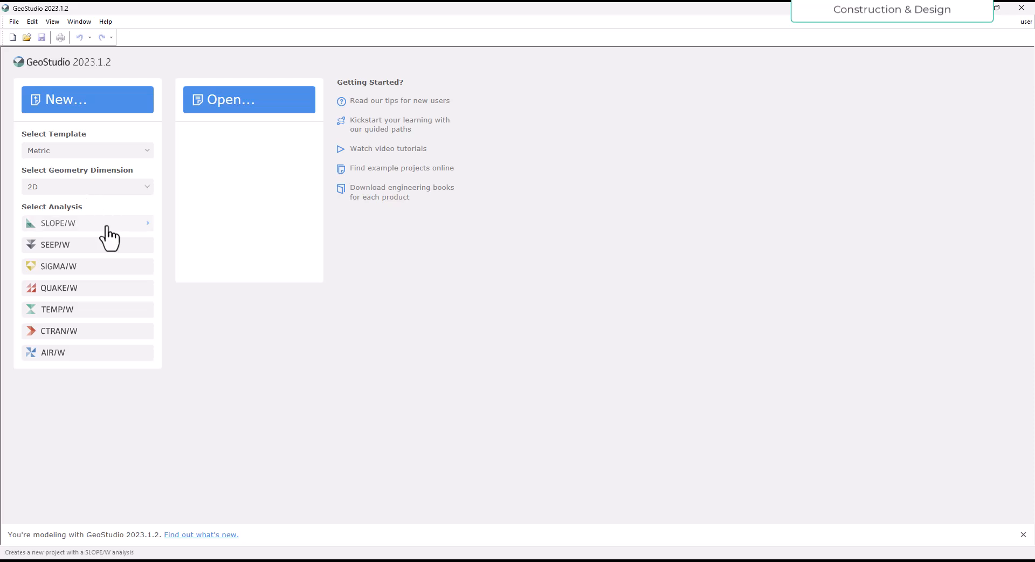
pyautogui.click(76, 227)
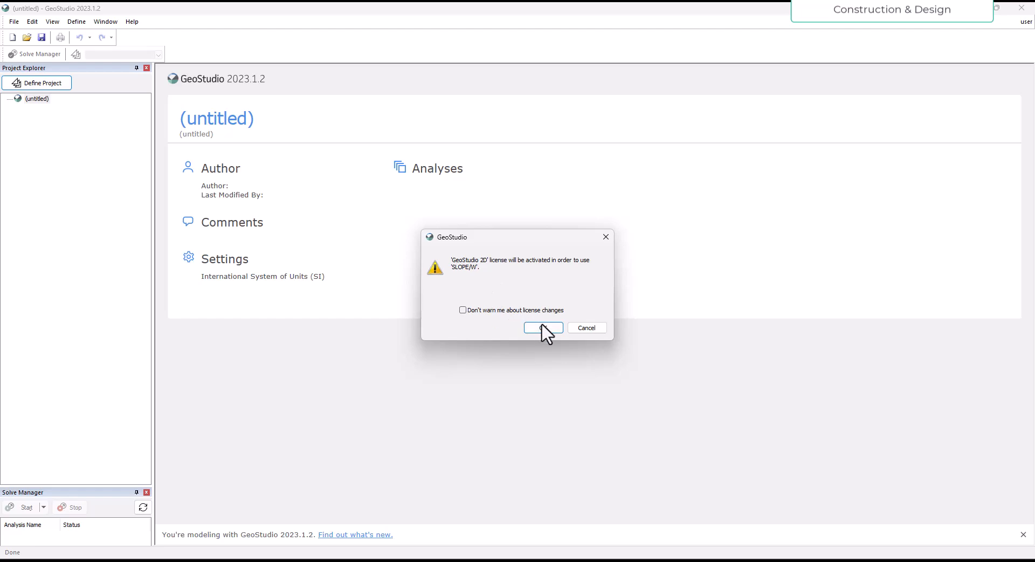
pyautogui.click(543, 328)
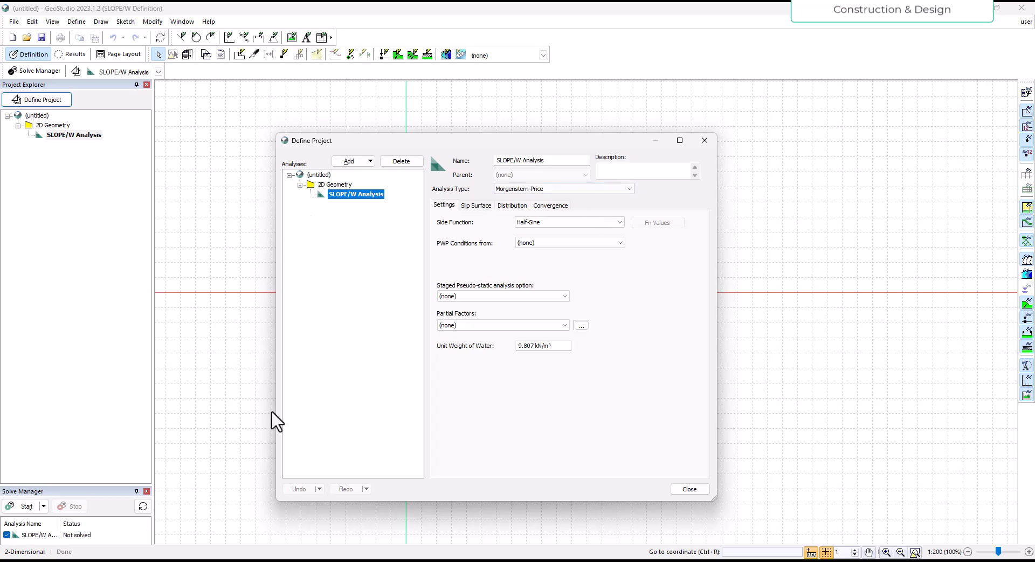
pyautogui.click(690, 489)
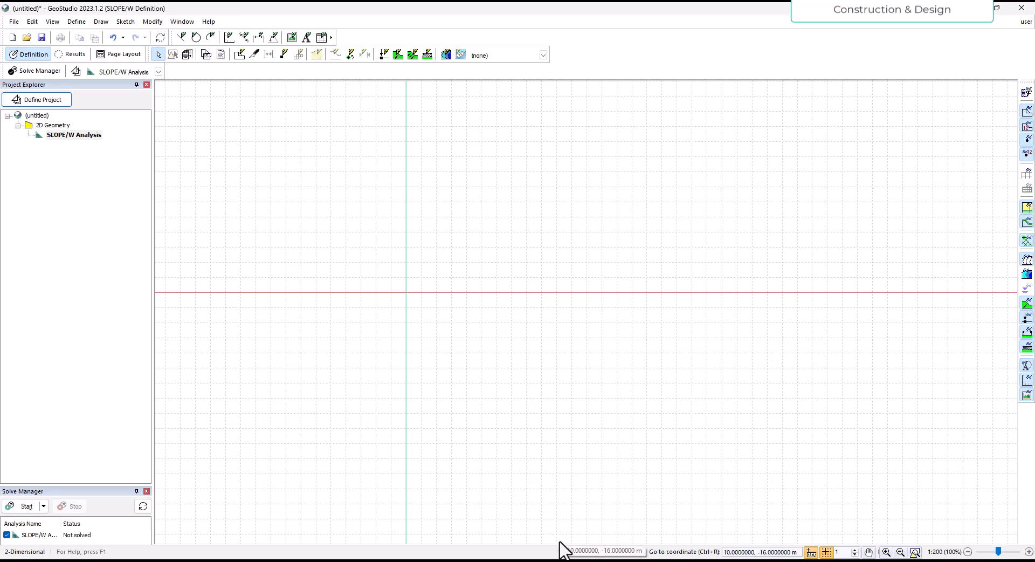
# Step: Check the site plan in the Word document, and in GeoStudio sketch axes with the X-axis ranging from 0 to 55 m
pyautogui.moveTo(578, 560)
pyautogui.click(595, 527)
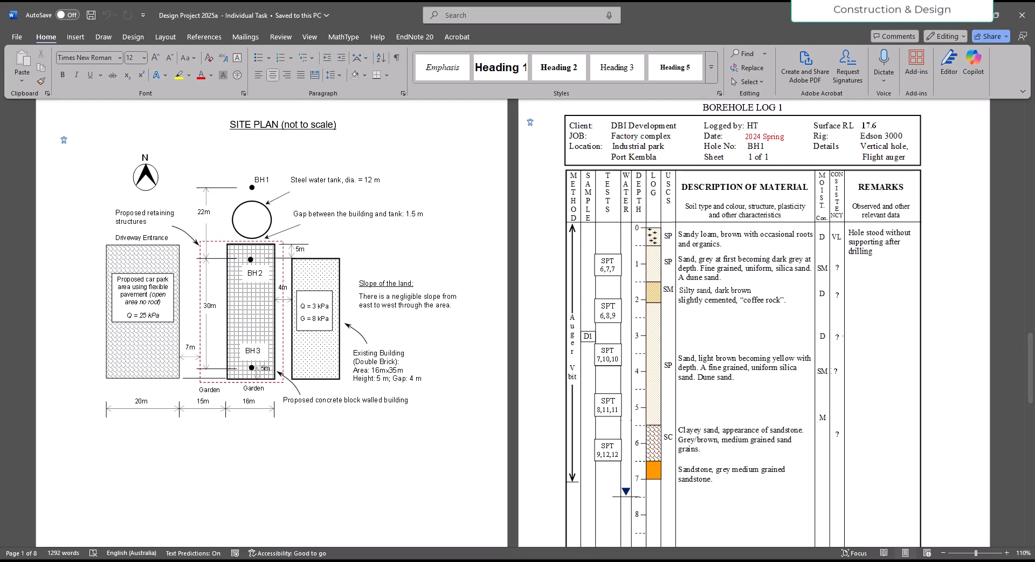
pyautogui.click(585, 560)
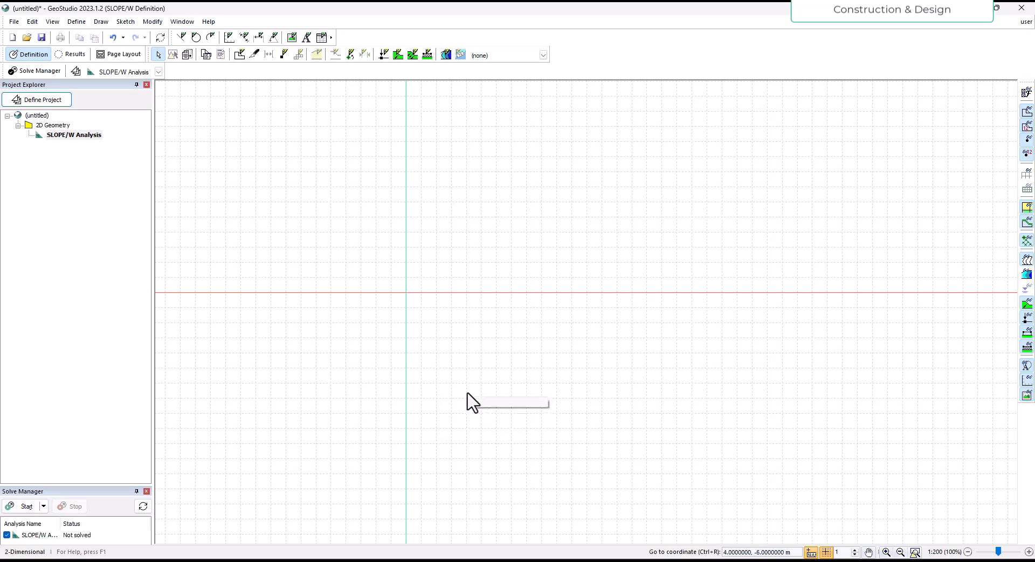
pyautogui.click(228, 37)
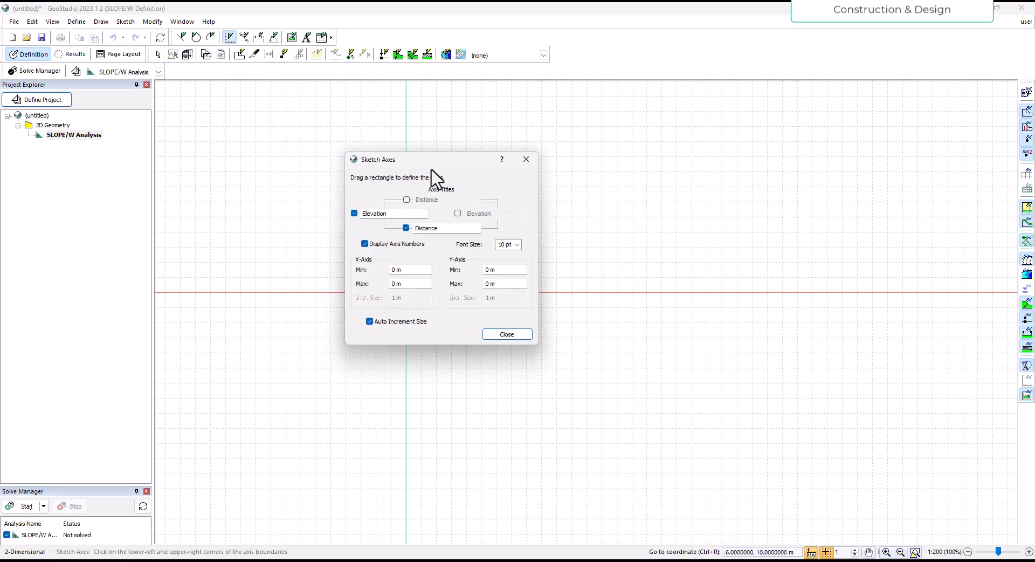
pyautogui.moveTo(440, 162); pyautogui.dragTo(345, 79)
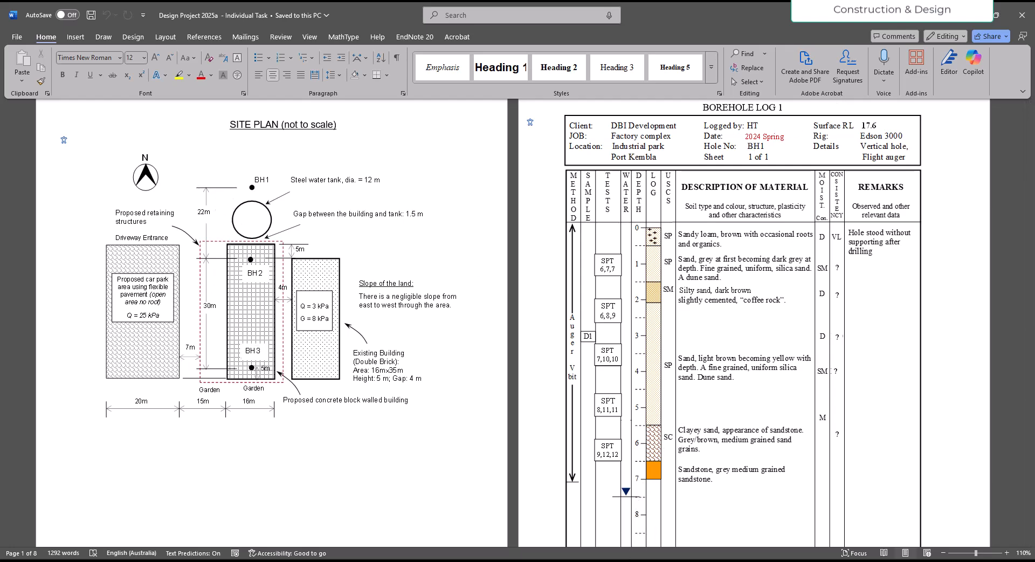
pyautogui.moveTo(601, 561)
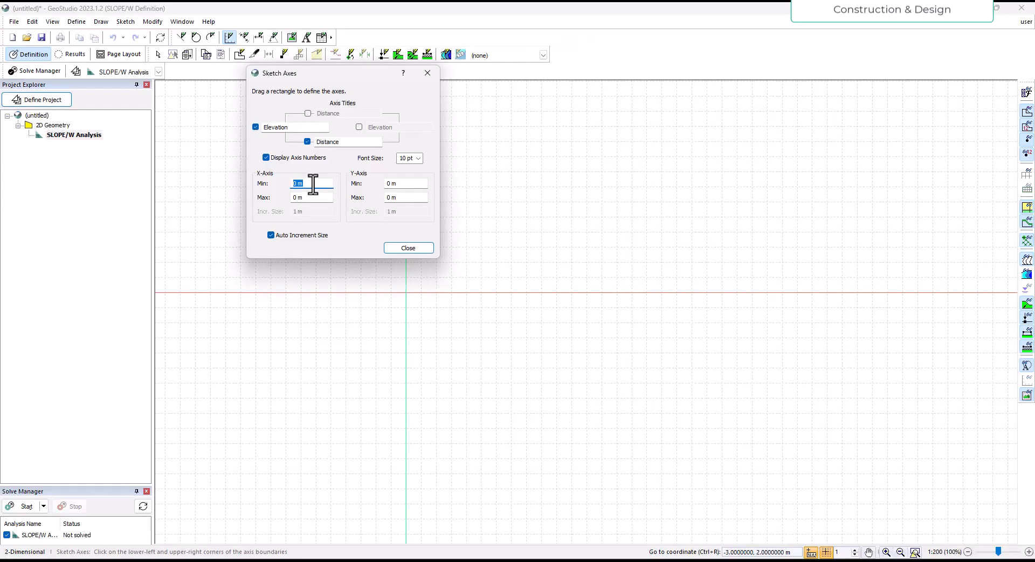
pyautogui.click(296, 197)
pyautogui.click(311, 183)
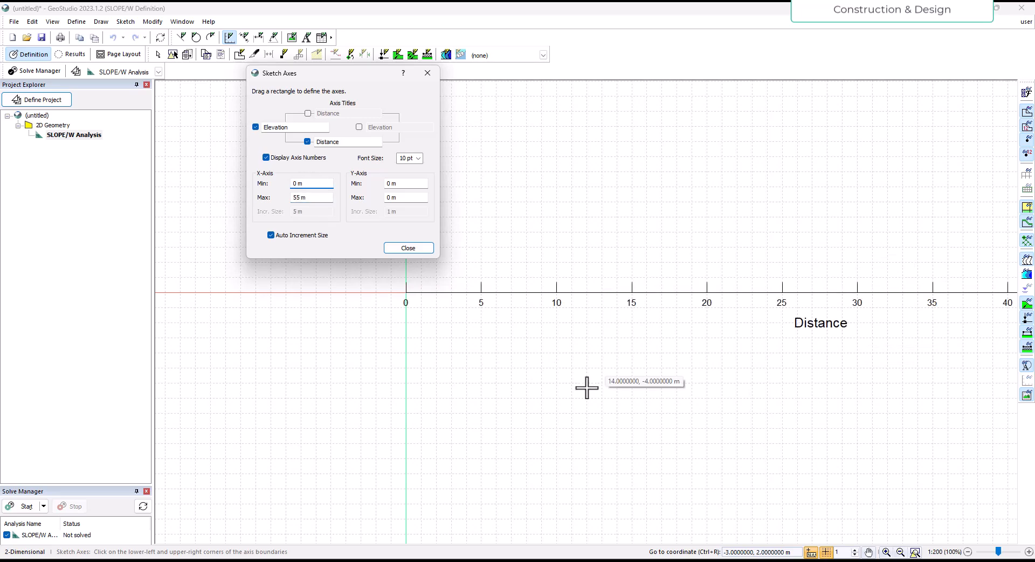
pyautogui.scroll(-3, 265, 468)
pyautogui.scroll(3, 340, 430)
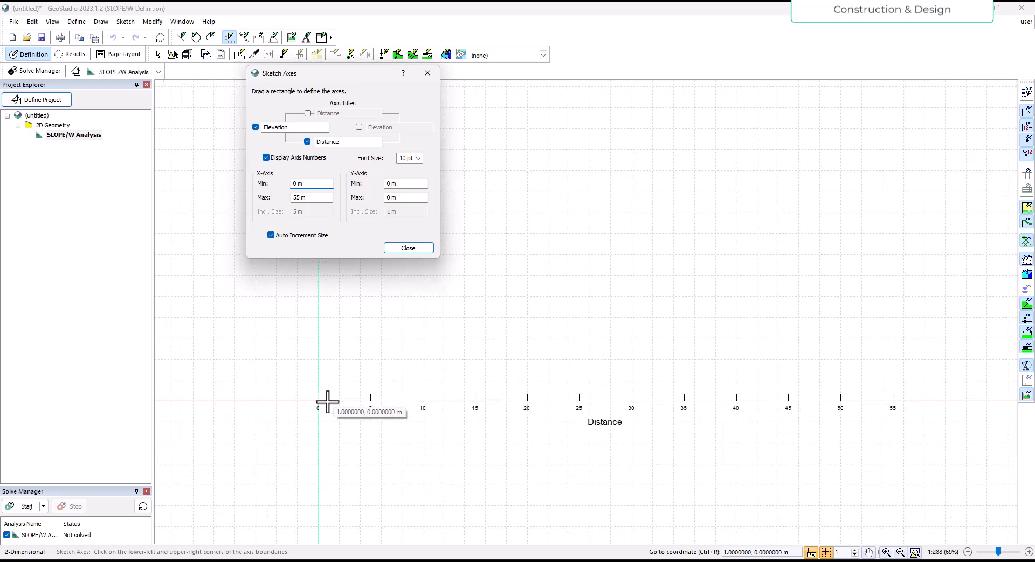
pyautogui.scroll(-3, 596, 412)
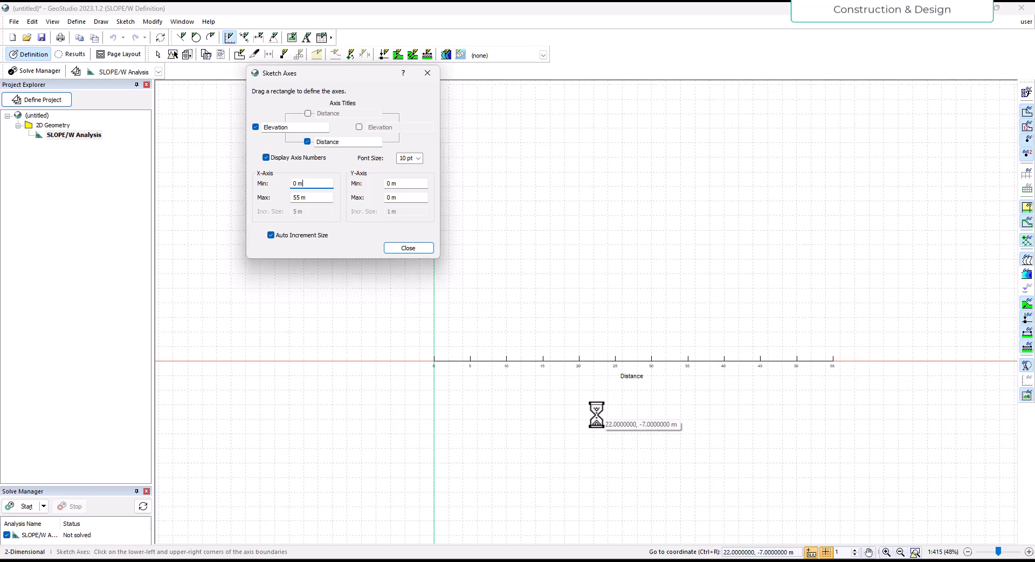
pyautogui.scroll(3, 596, 416)
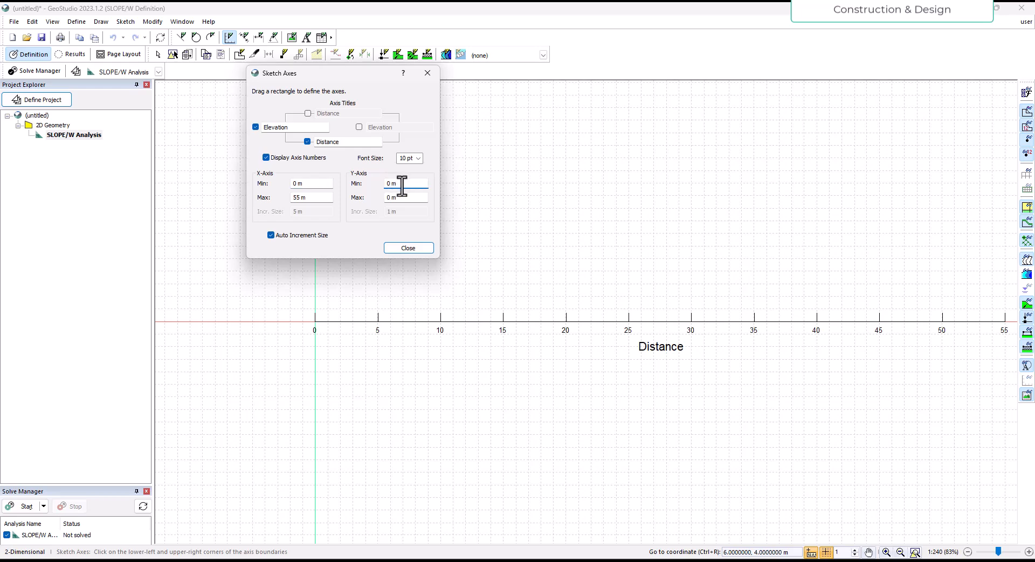
# Step: Consult the borehole logs in the Word document for depths and try to set the Y-axis maximum to -9 m in GeoStudio
pyautogui.moveTo(328, 78)
pyautogui.mouseDown()
pyautogui.moveTo(486, 82)
pyautogui.moveTo(203, 82)
pyautogui.moveTo(129, 101)
pyautogui.mouseUp()
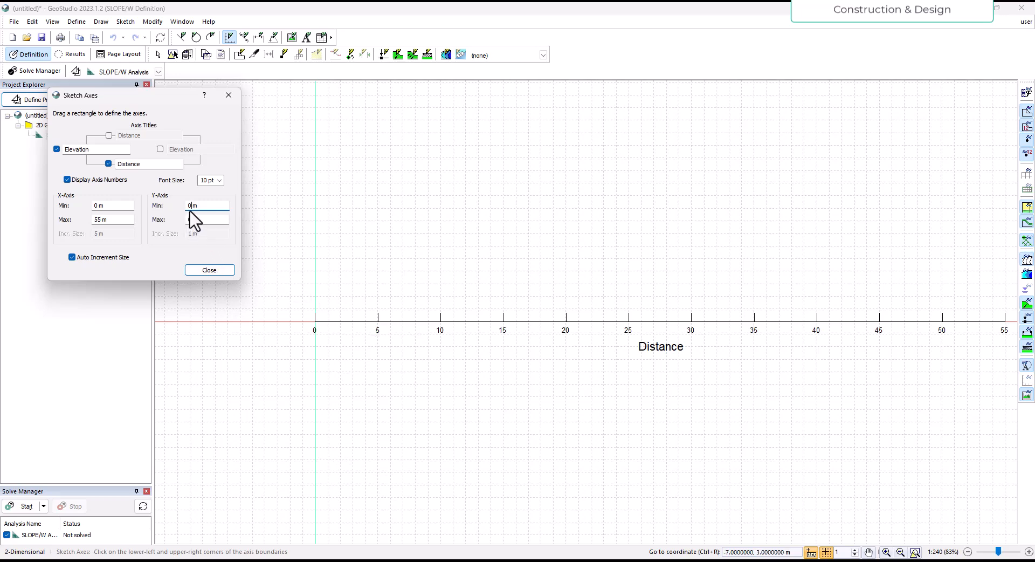
pyautogui.click(208, 220)
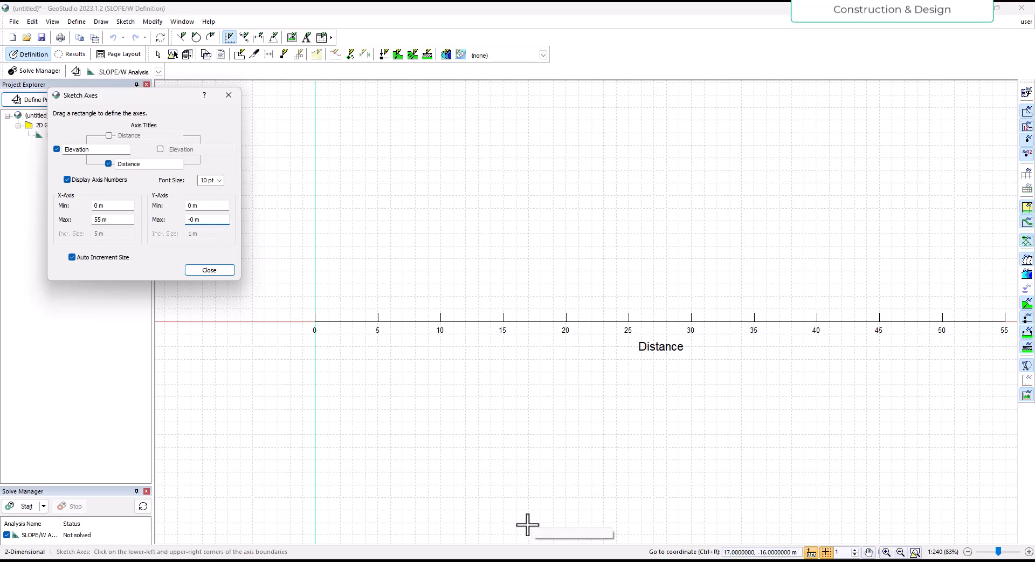
pyautogui.click(608, 531)
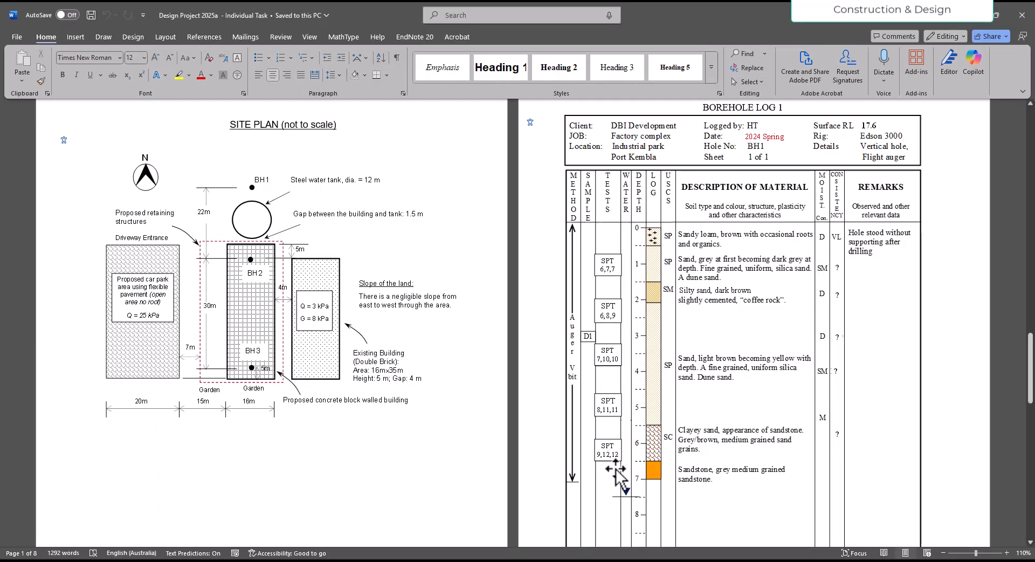
pyautogui.scroll(-3, 697, 447)
pyautogui.scroll(-15, 728, 401)
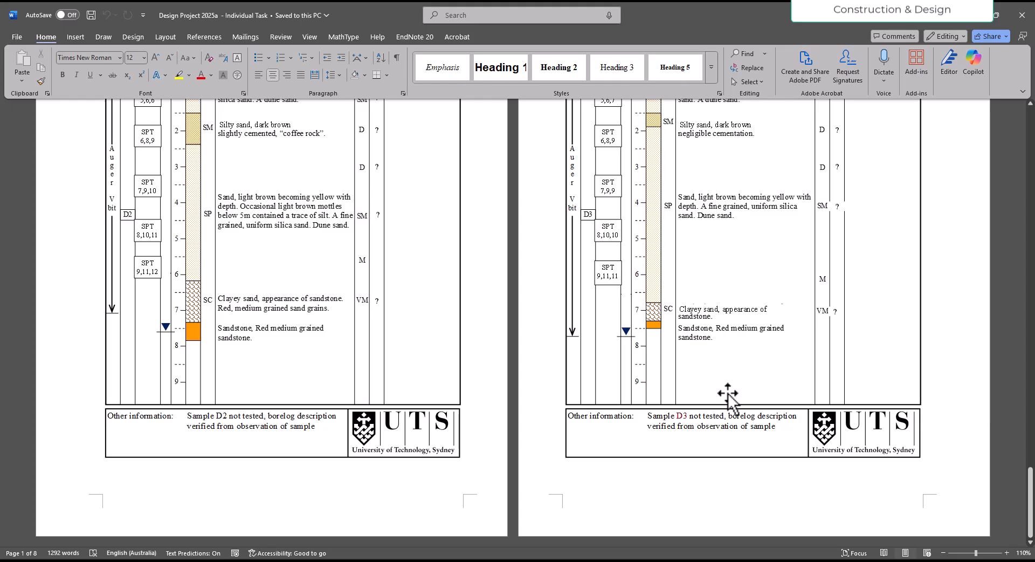
pyautogui.scroll(20, 728, 393)
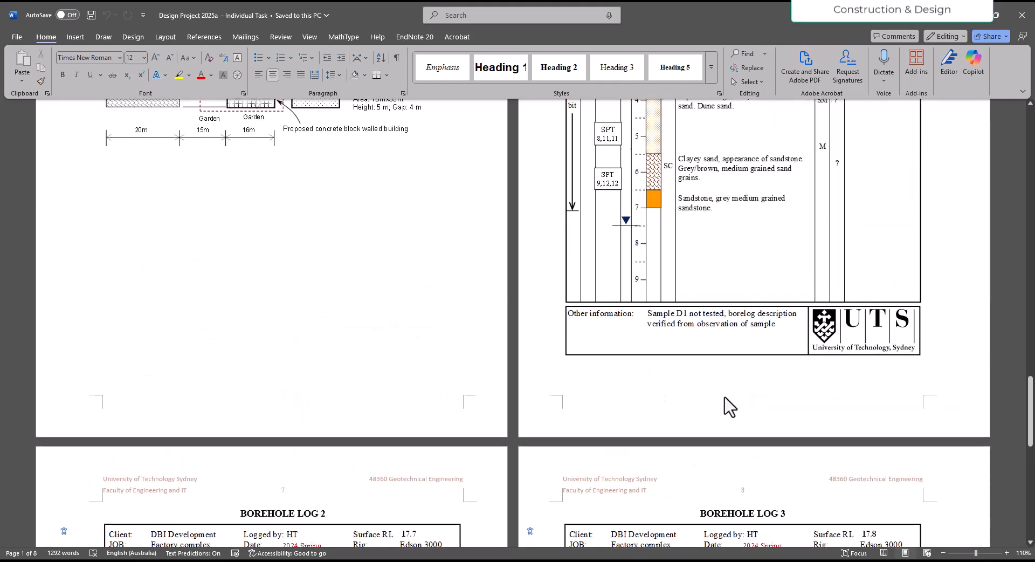
pyautogui.scroll(-1, 725, 402)
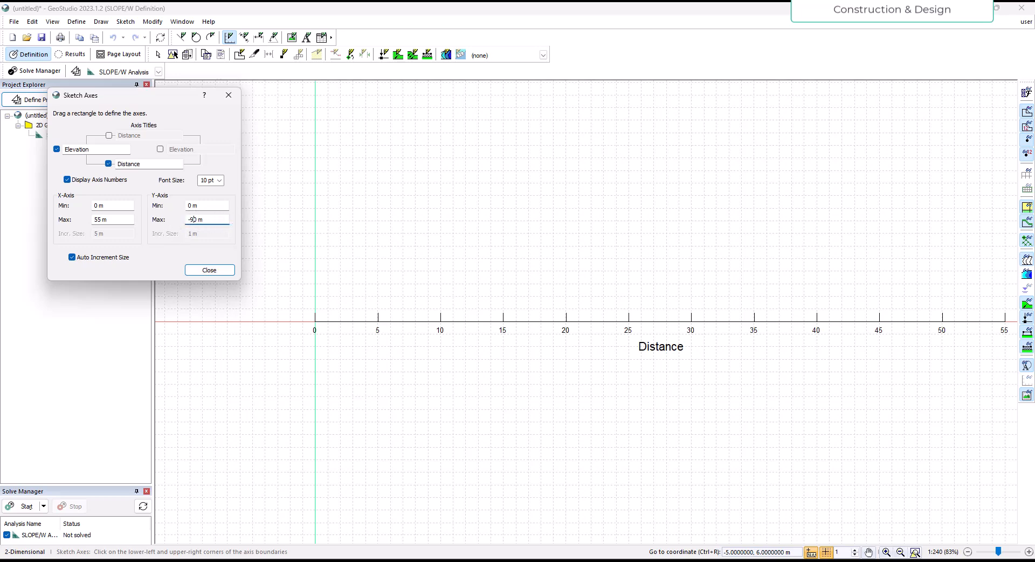
pyautogui.click(204, 204)
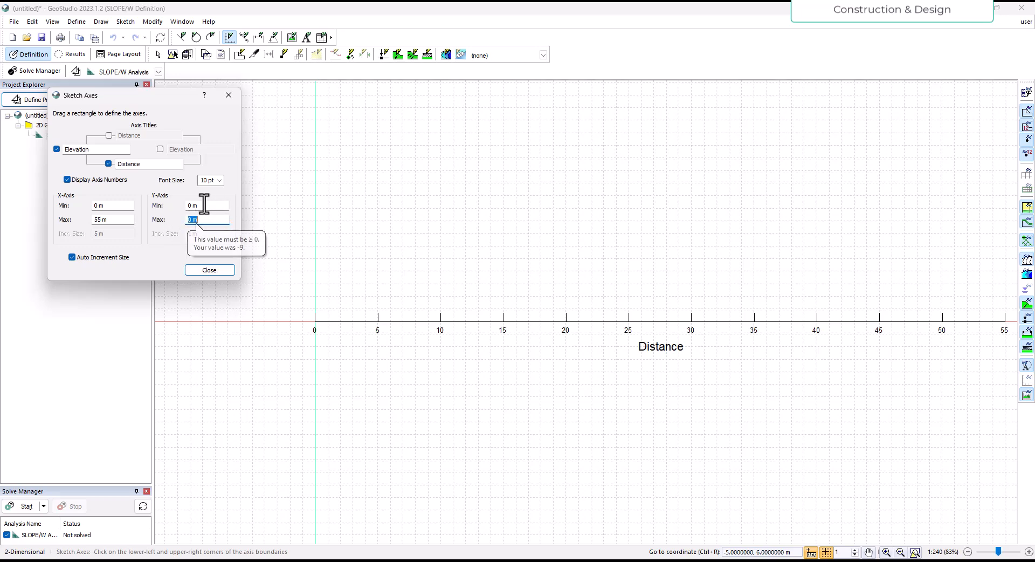
# Step: Set the Y-axis minimum to -9 m with the maximum at 0 m
pyautogui.click(205, 209)
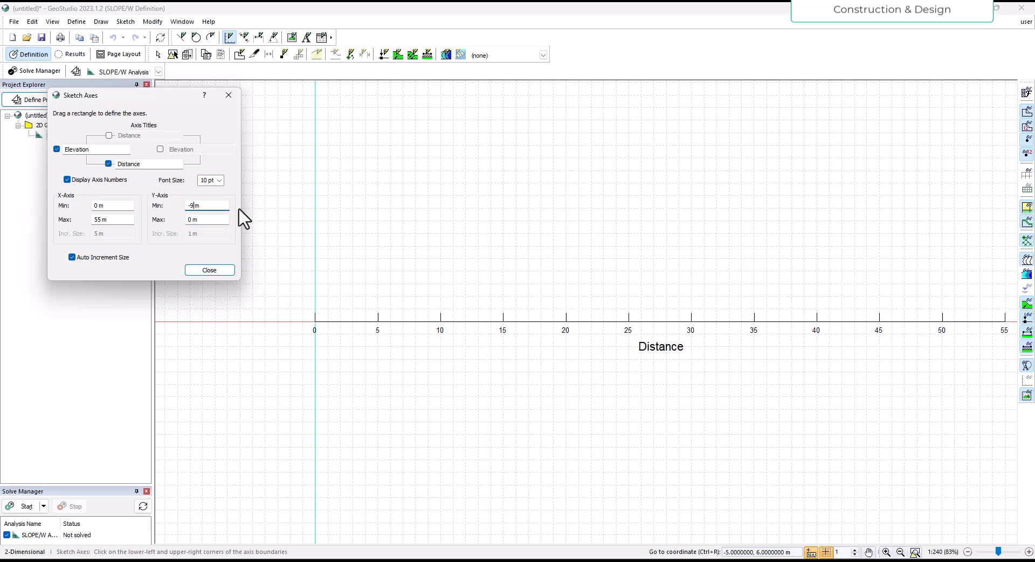
pyautogui.click(214, 219)
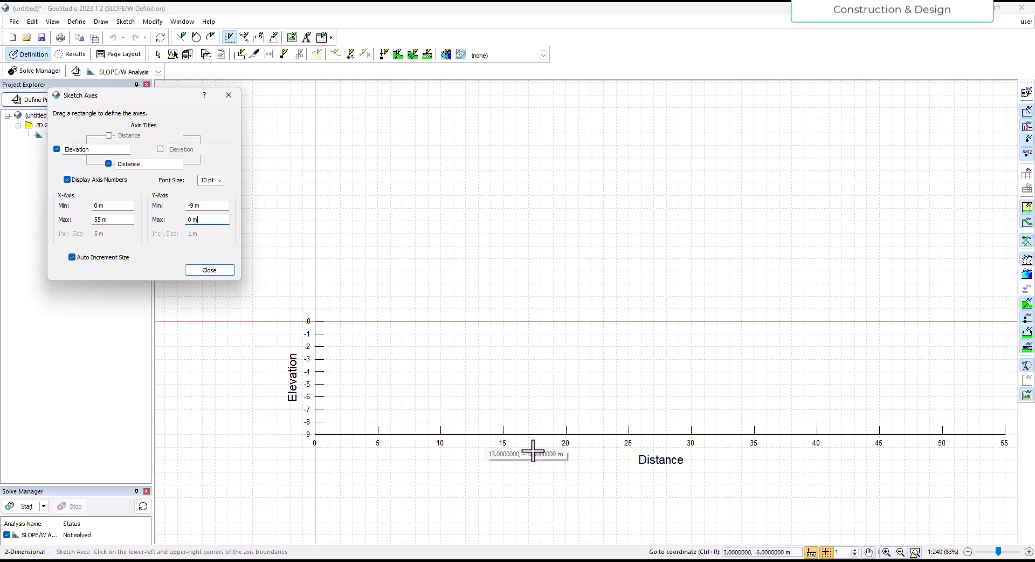
pyautogui.scroll(-3, 308, 356)
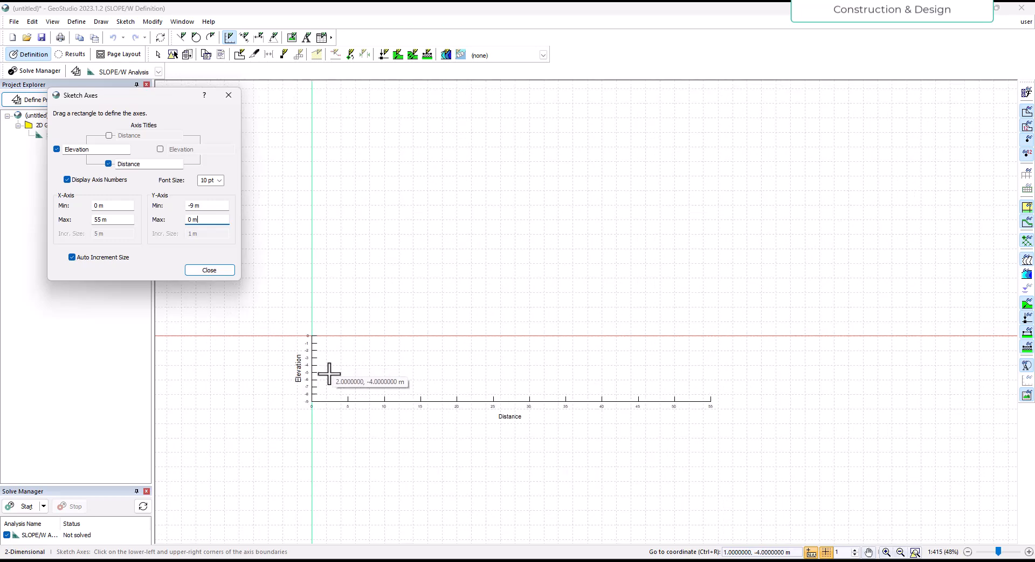
pyautogui.scroll(4, 329, 373)
pyautogui.scroll(-1, 388, 447)
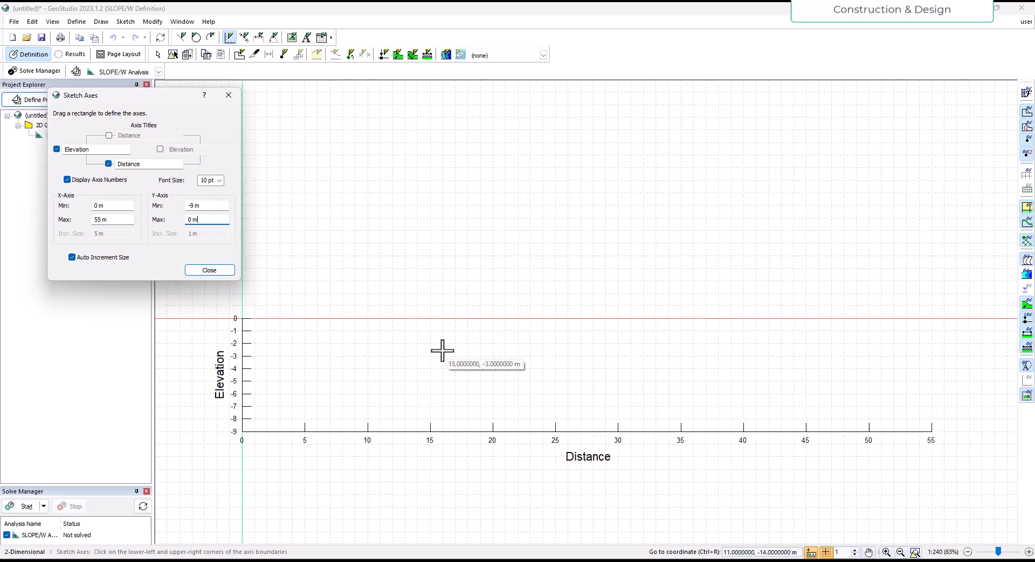
pyautogui.scroll(1, 450, 344)
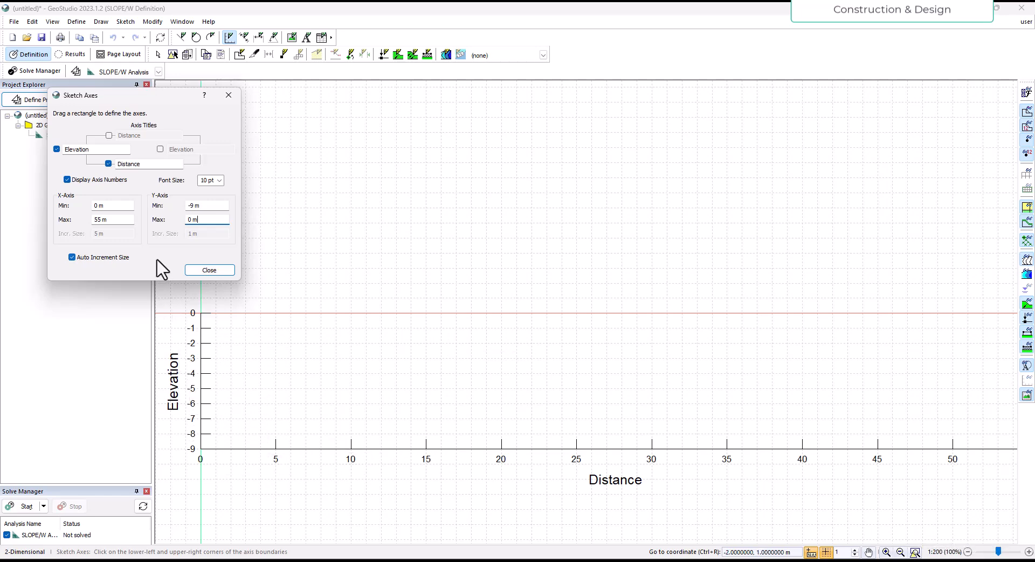
# Step: Leave automatic increment sizing enabled for both axes and finish the axes settings
pyautogui.click(72, 258)
pyautogui.click(73, 258)
pyautogui.click(72, 257)
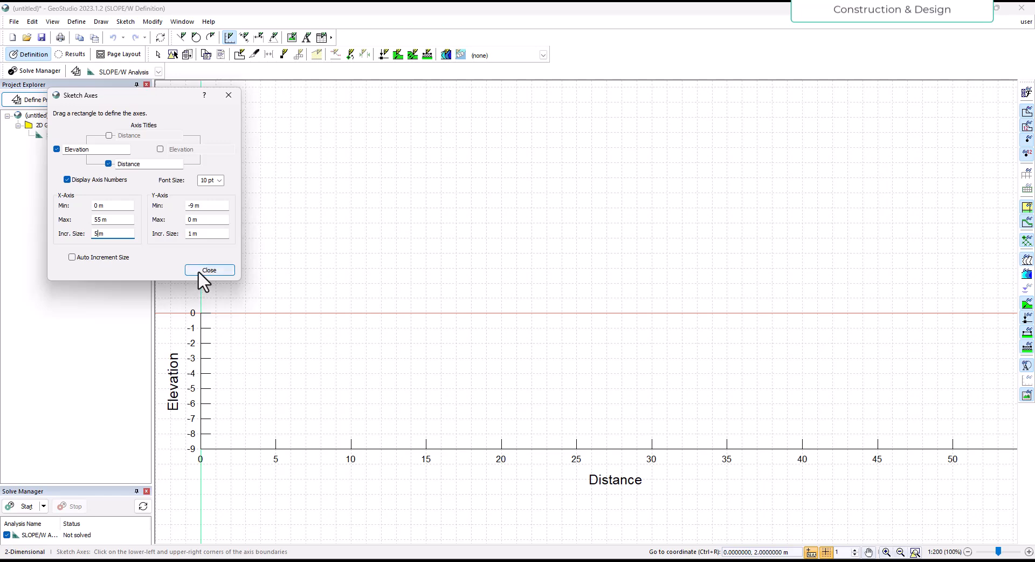
pyautogui.click(72, 257)
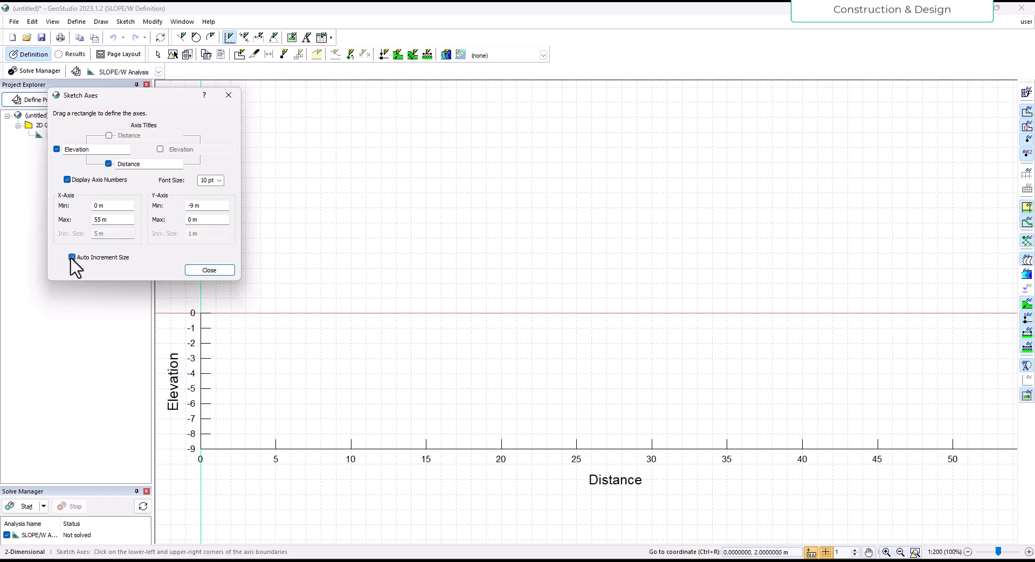
pyautogui.click(209, 270)
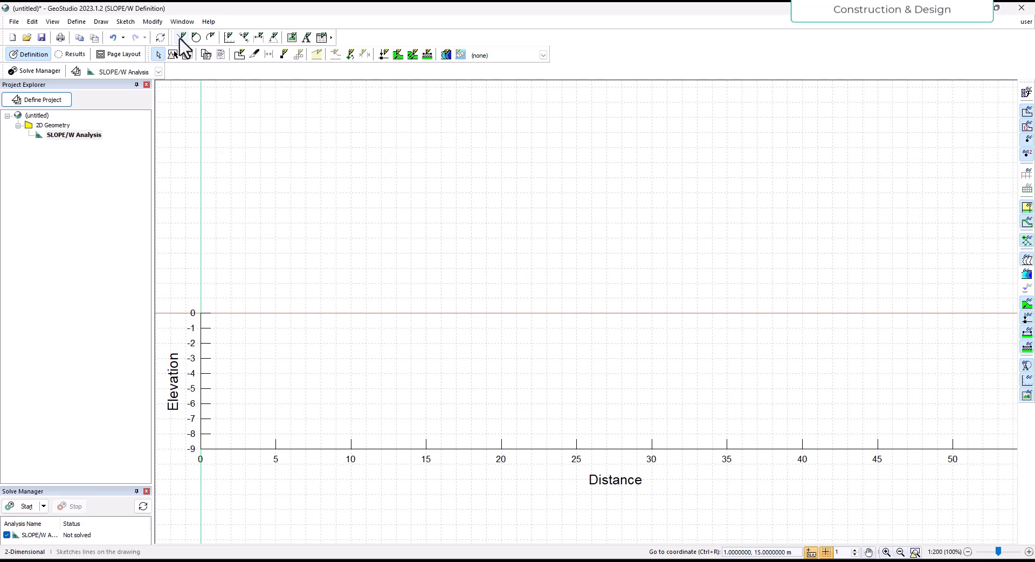
# Step: Draw a point at the origin of the axes, X 0 m and Y 0 m
pyautogui.click(127, 23)
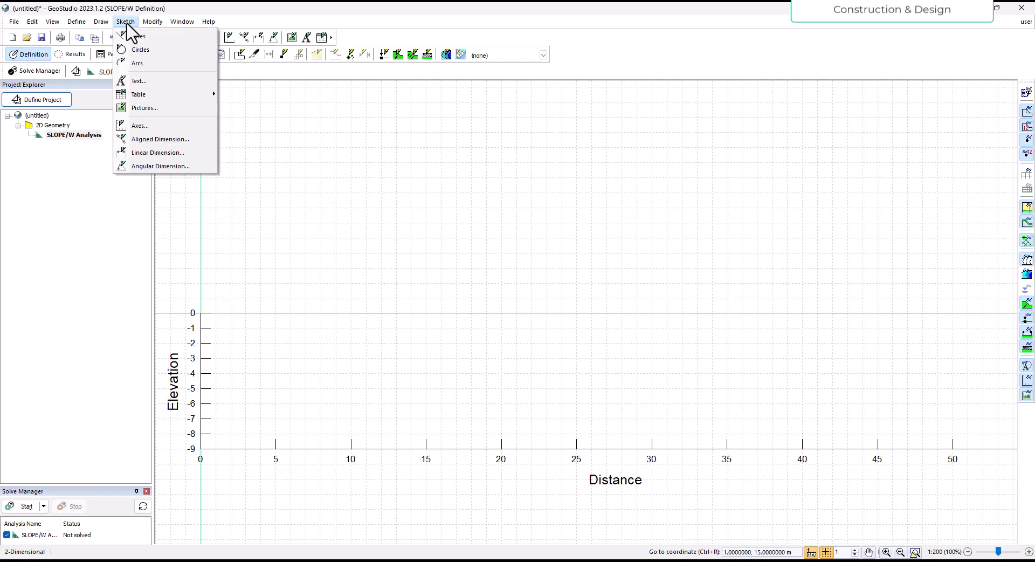
pyautogui.click(126, 22)
pyautogui.click(101, 22)
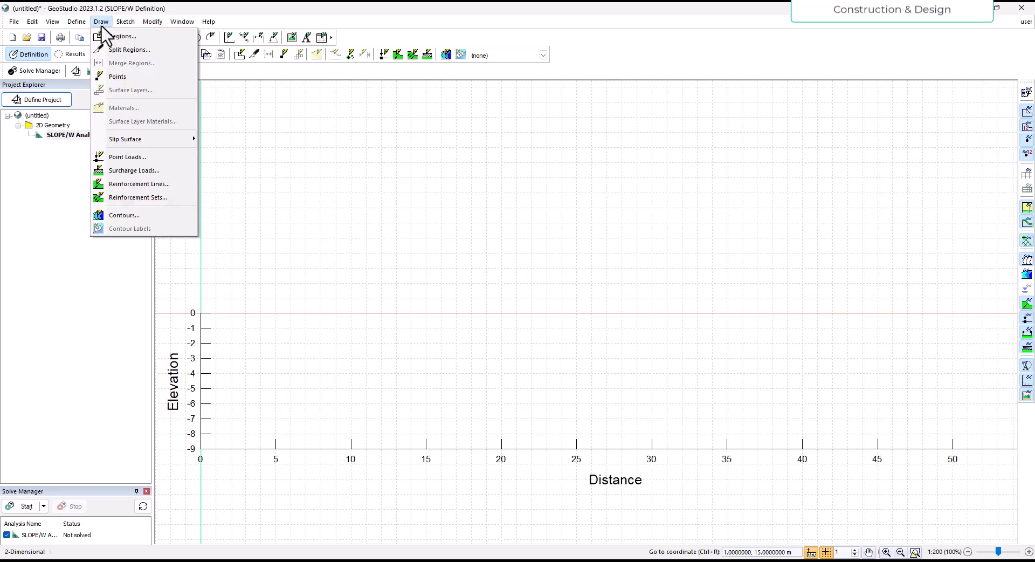
pyautogui.click(106, 24)
pyautogui.click(106, 24)
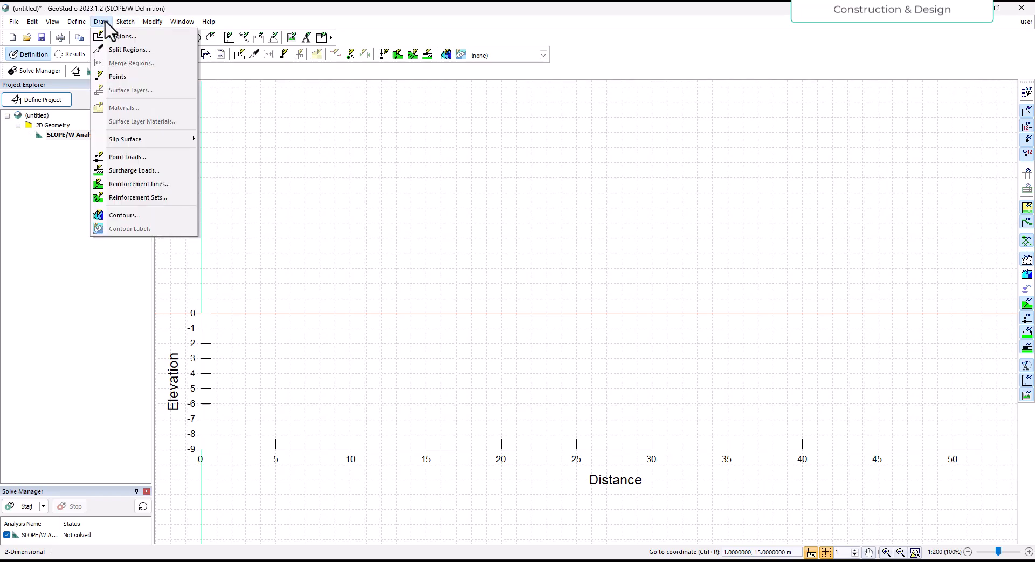
pyautogui.click(117, 79)
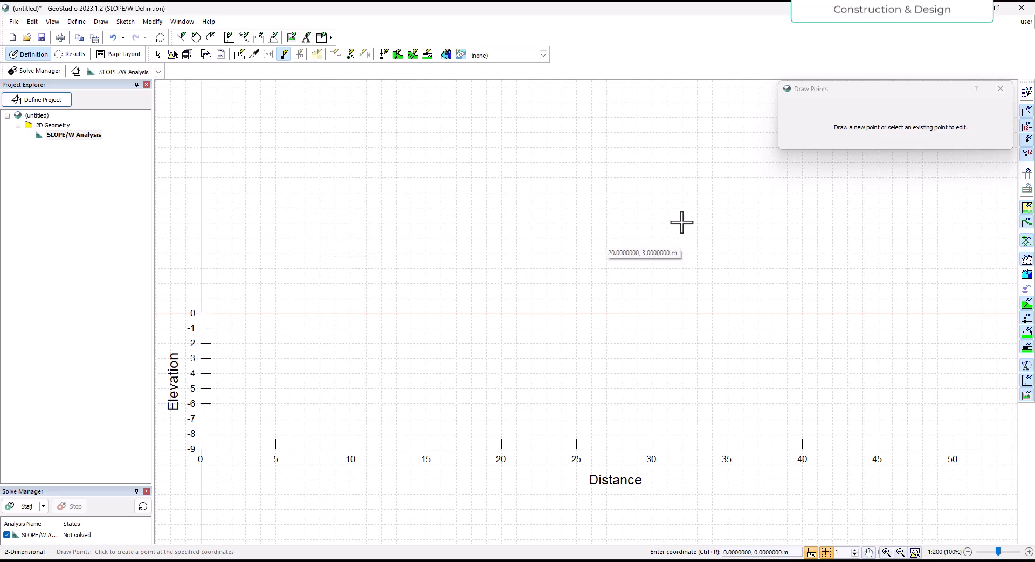
pyautogui.moveTo(809, 94)
pyautogui.mouseDown()
pyautogui.moveTo(479, 197)
pyautogui.moveTo(472, 191)
pyautogui.mouseUp()
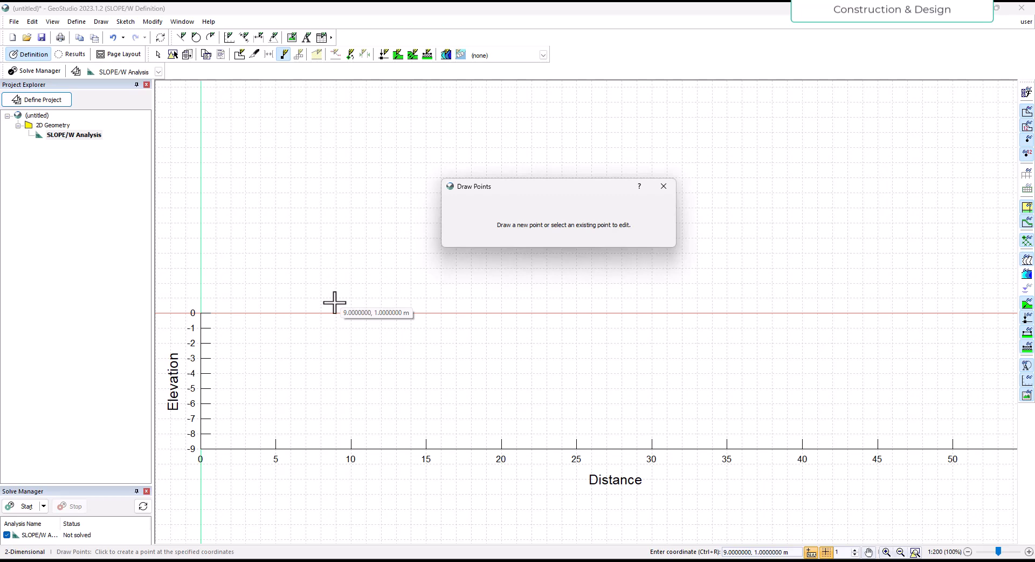
pyautogui.click(202, 317)
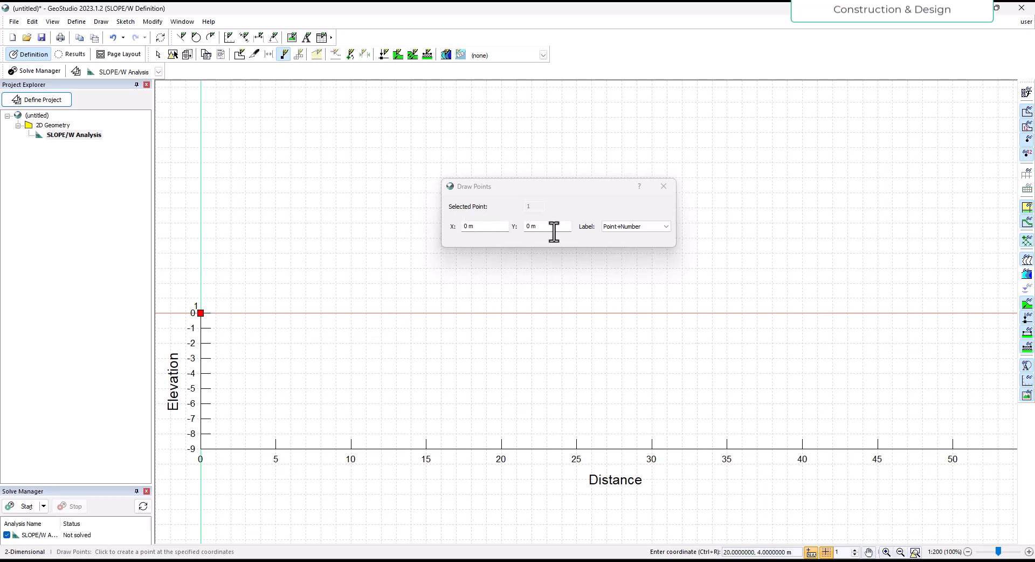
# Step: Try the Point+Number label for the origin point and set its label to Point Only
pyautogui.click(657, 236)
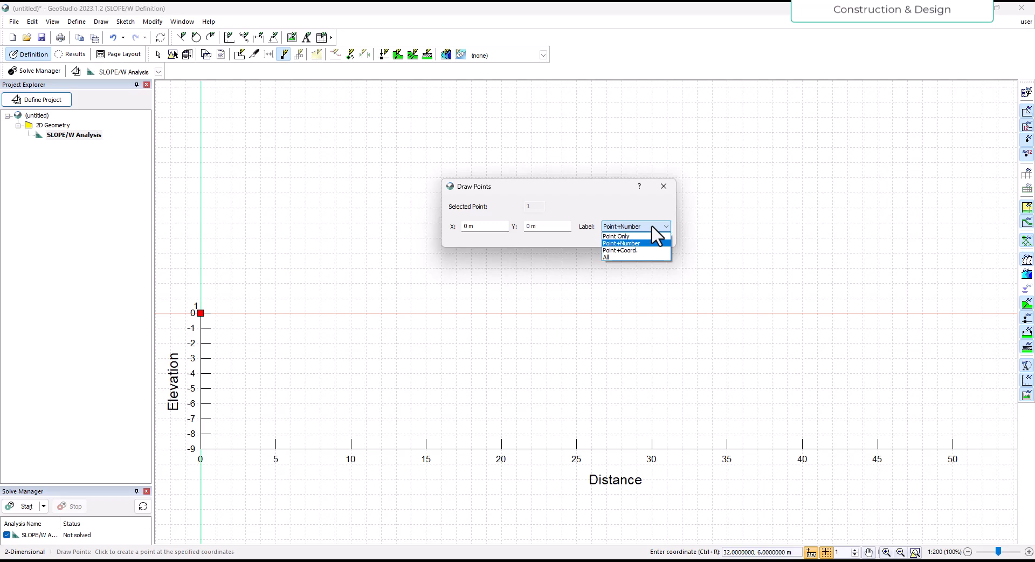
pyautogui.click(631, 237)
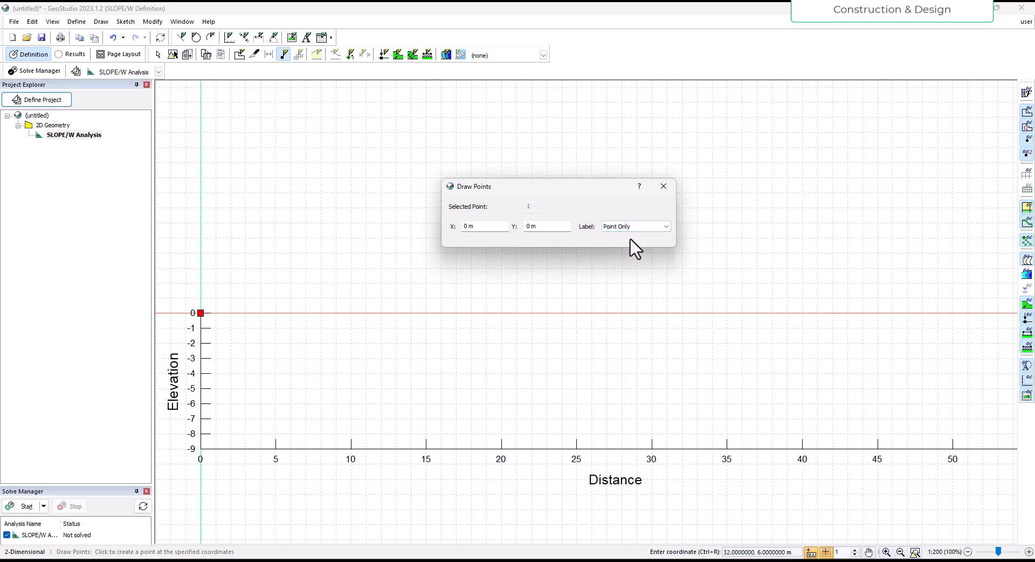
pyautogui.click(630, 227)
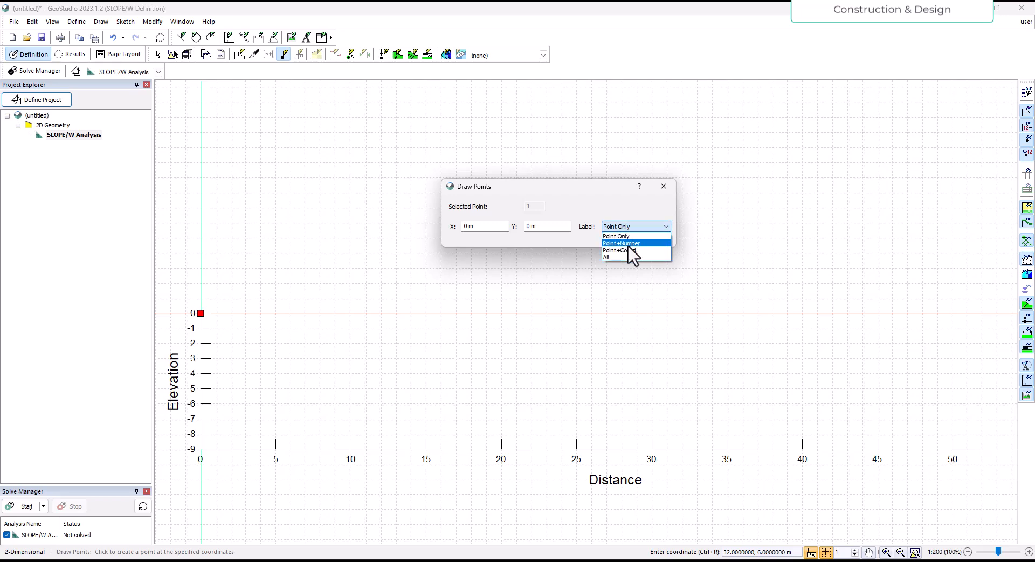
pyautogui.click(629, 245)
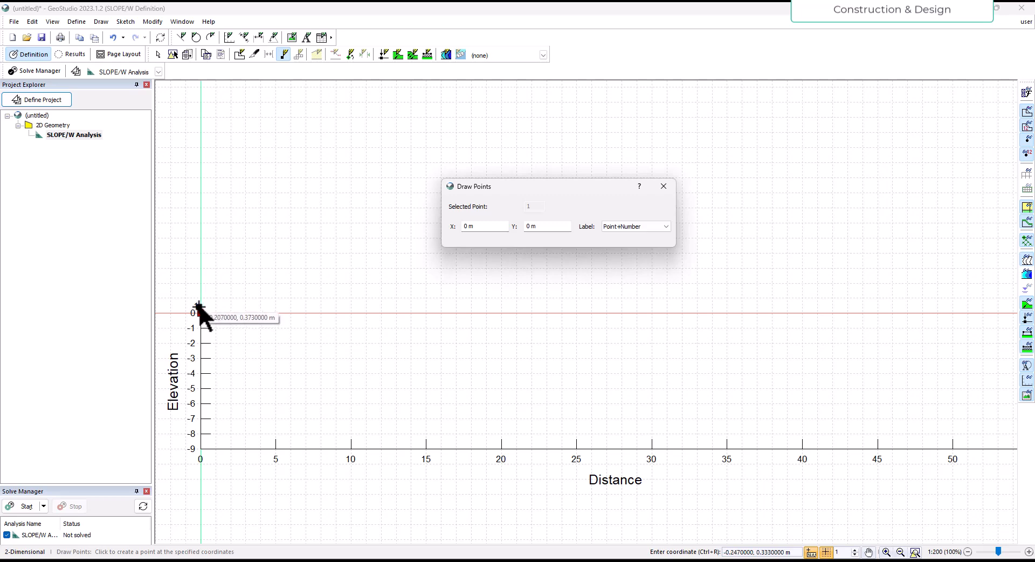
pyautogui.click(624, 229)
pyautogui.click(627, 236)
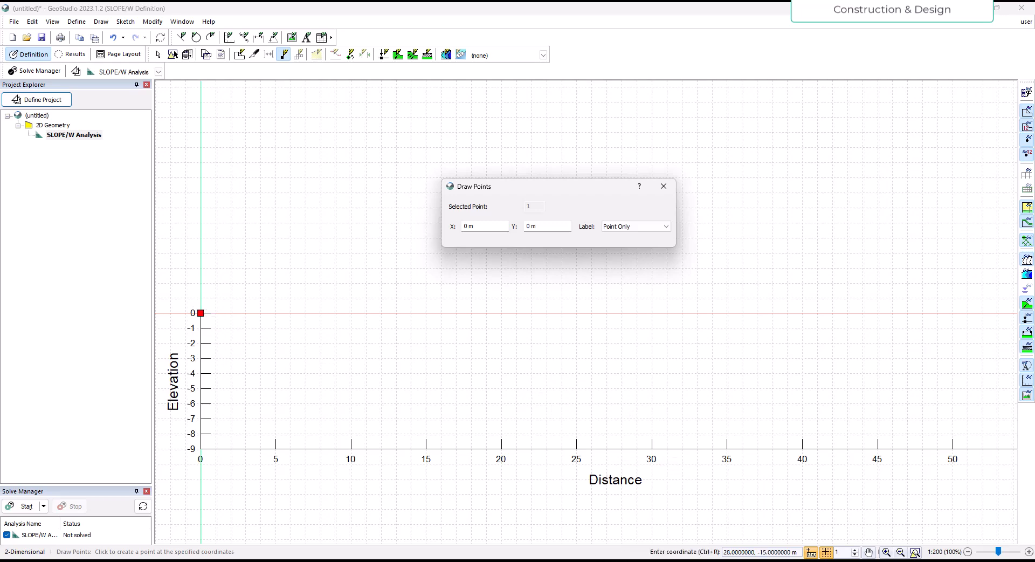
# Step: Check the BH1 log in the Word document, and in GeoStudio add a point at X 0 m, Y -0.5 m
pyautogui.click(620, 561)
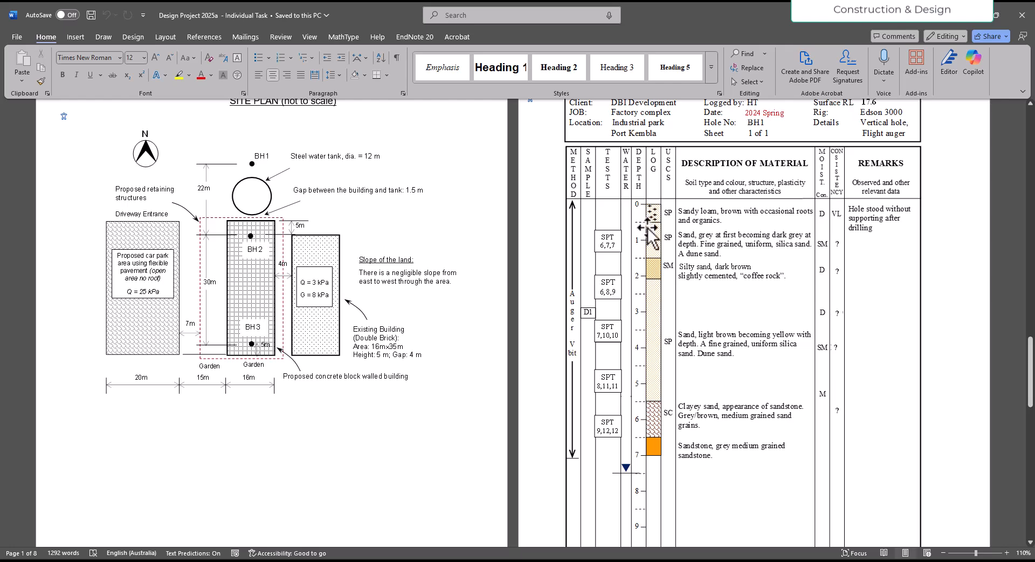
pyautogui.click(997, 15)
pyautogui.click(509, 257)
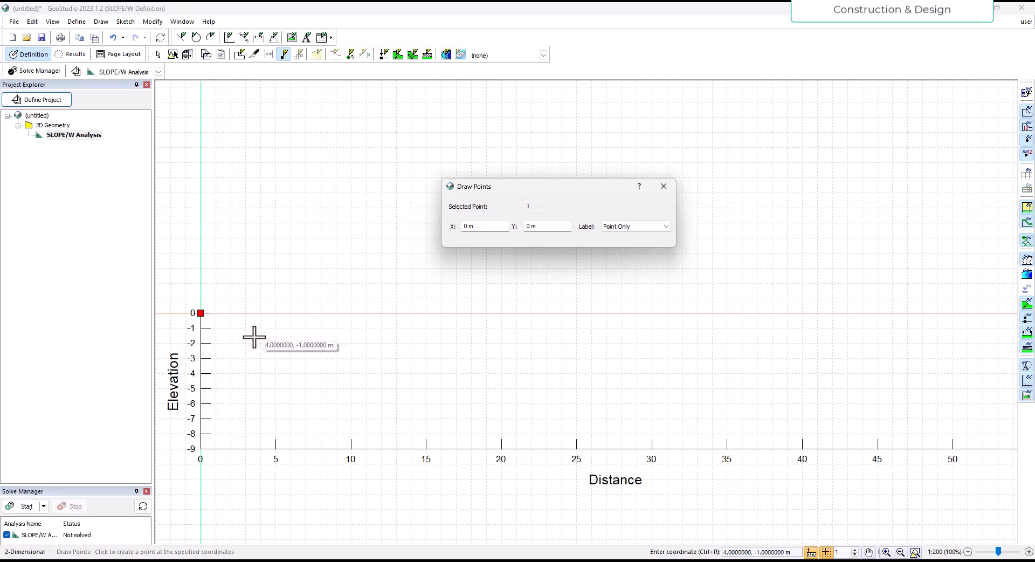
pyautogui.click(201, 324)
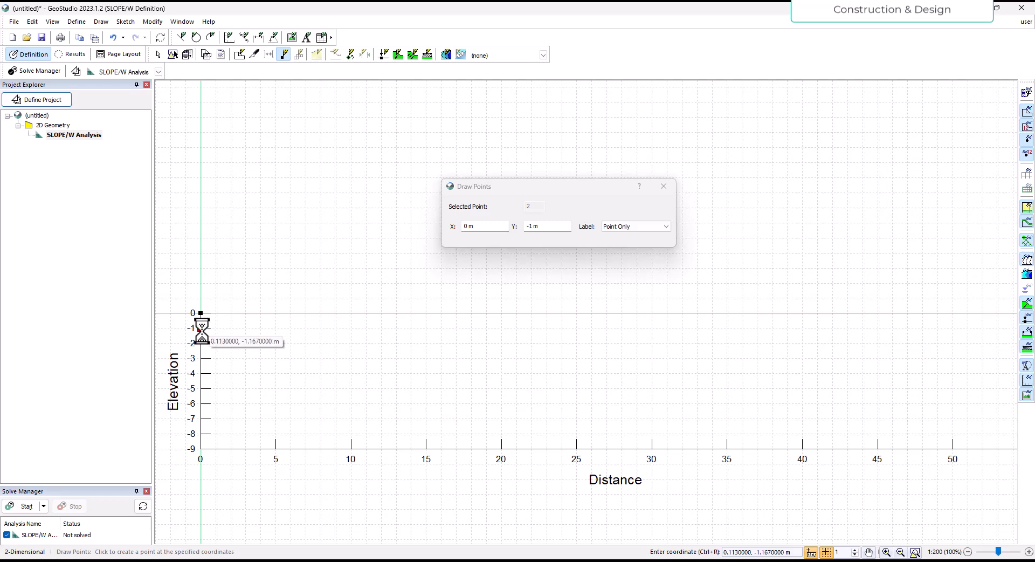
pyautogui.click(532, 226)
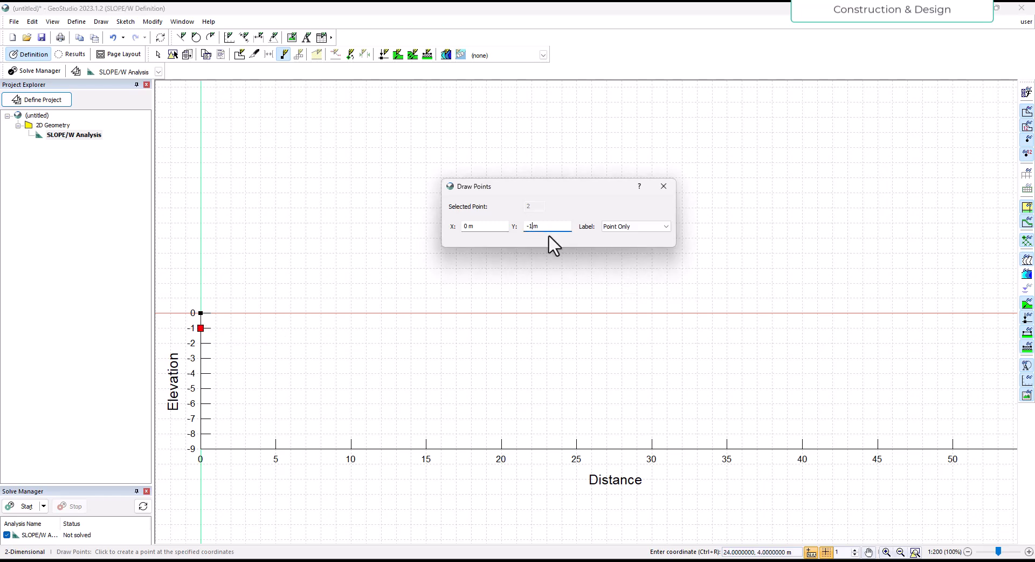
pyautogui.write('0.5')
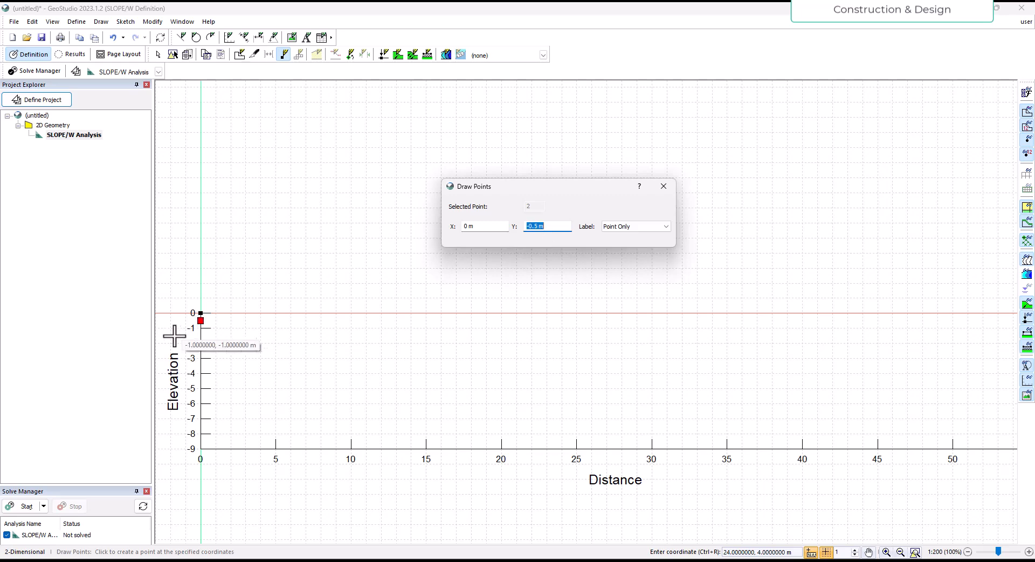
# Step: Check the next layer depth in the Word borehole log, and in GeoStudio add a point at X 0 m, Y -1.5 m
pyautogui.scroll(3, 194, 322)
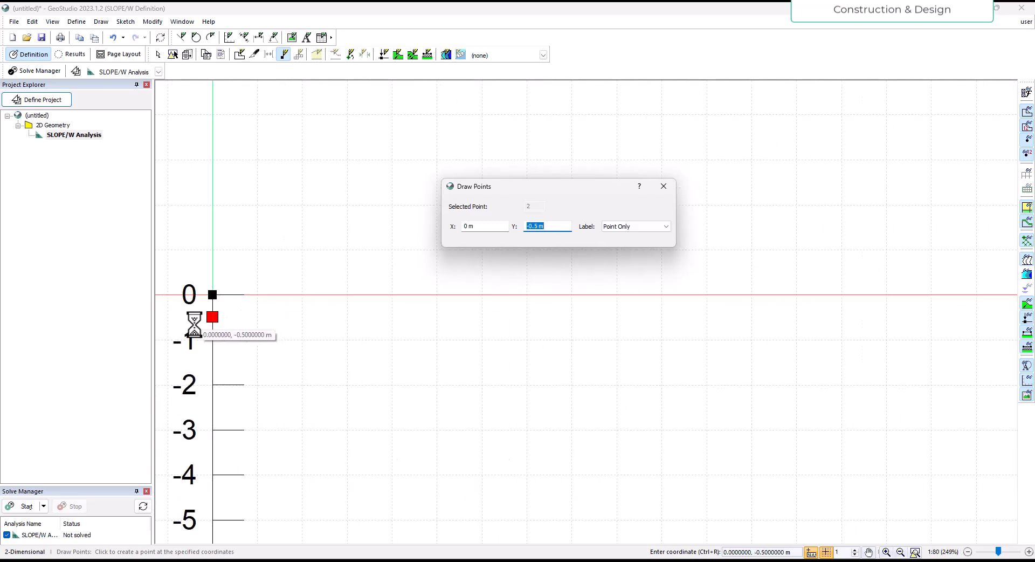
pyautogui.scroll(1, 214, 322)
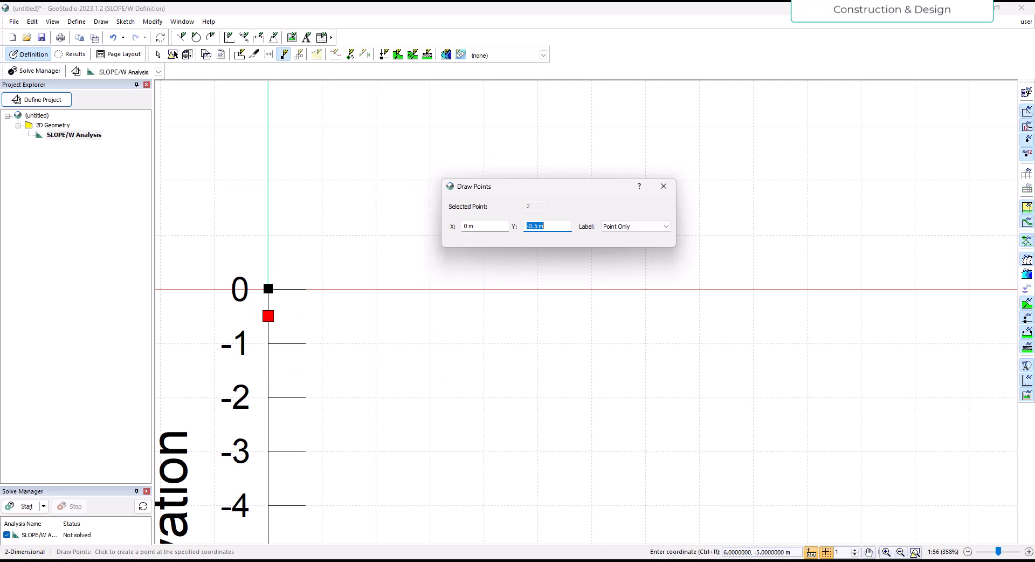
pyautogui.click(600, 560)
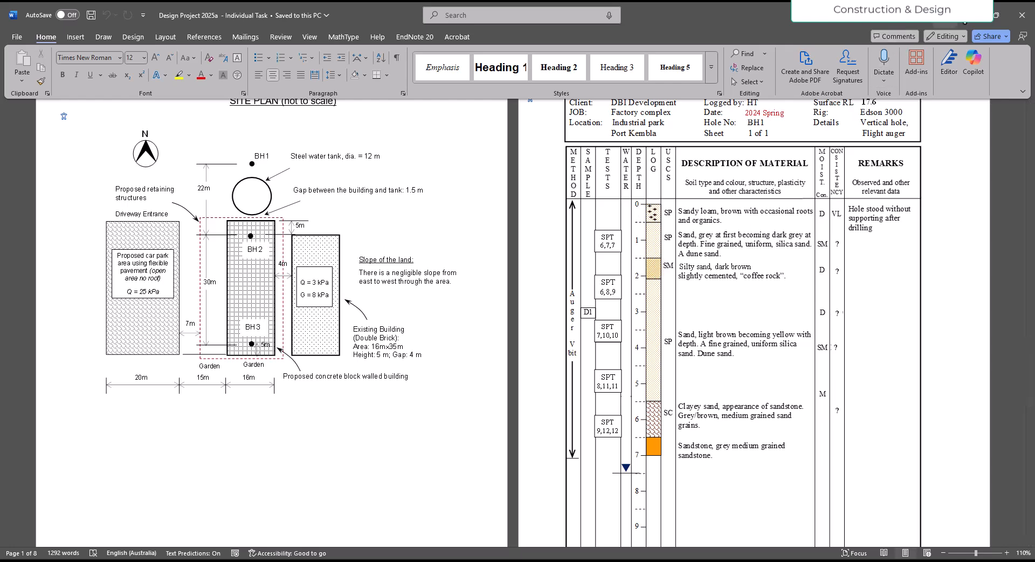
pyautogui.click(971, 15)
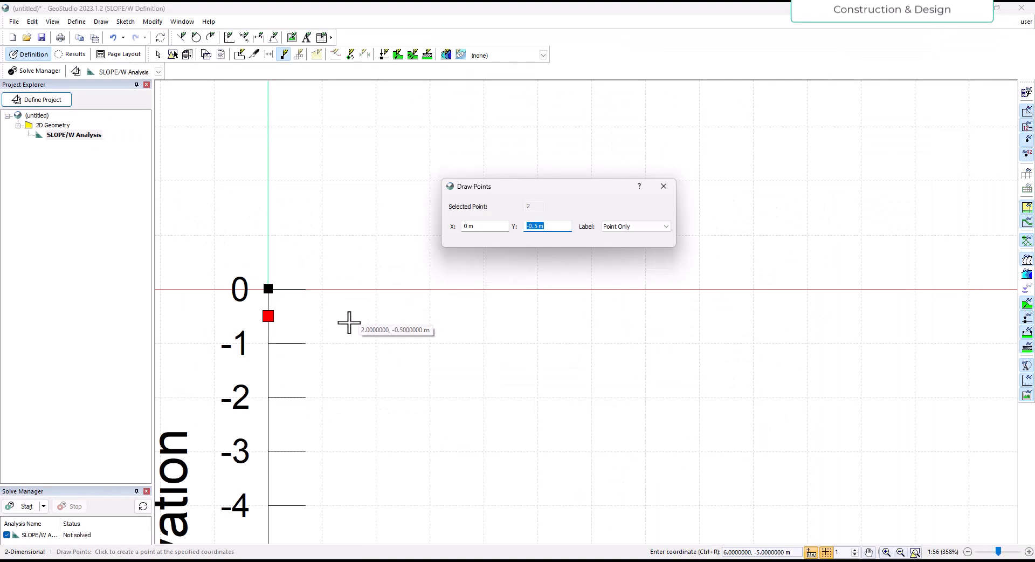
pyautogui.click(272, 375)
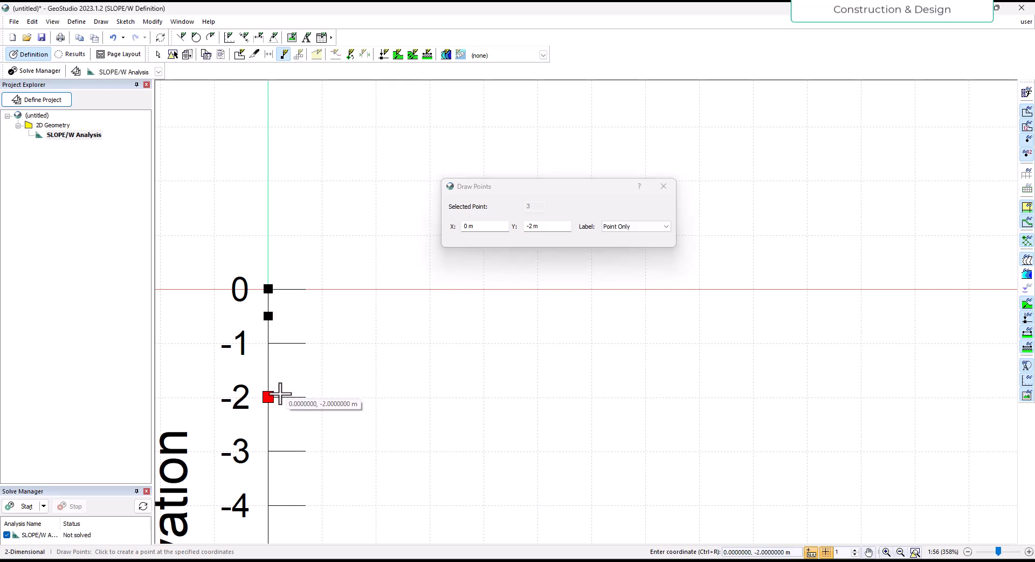
pyautogui.click(533, 226)
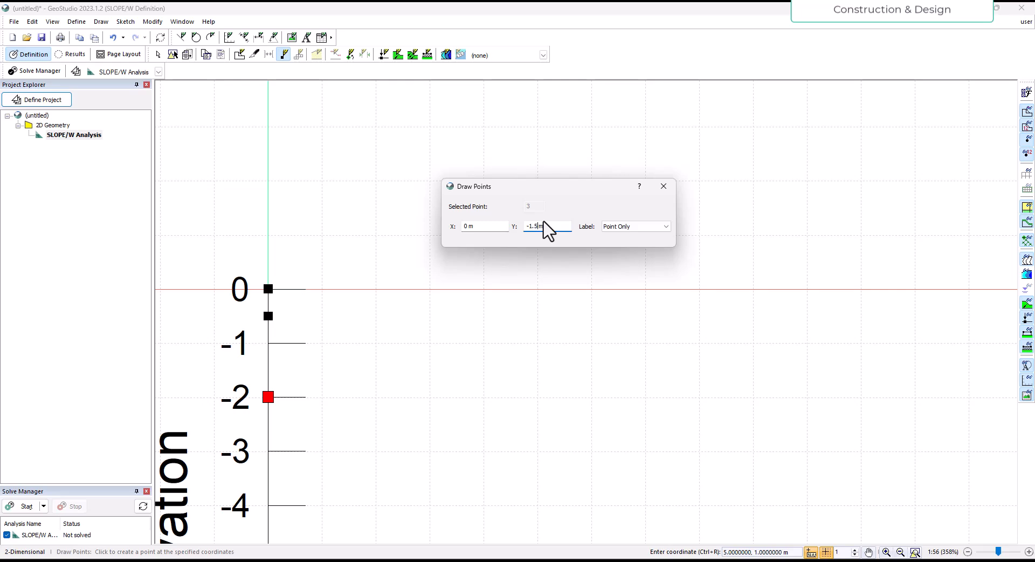
pyautogui.click(496, 225)
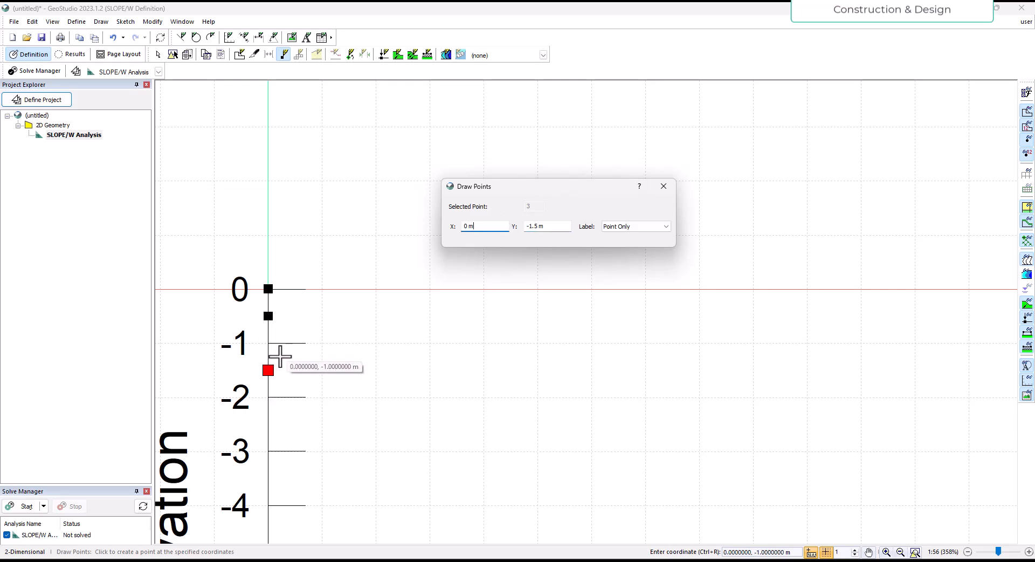
# Step: Consult the BH1 log in Word for the silty sand's base, and in GeoStudio add a point at X 0 m, Y -2.1 m
pyautogui.scroll(-4, 335, 316)
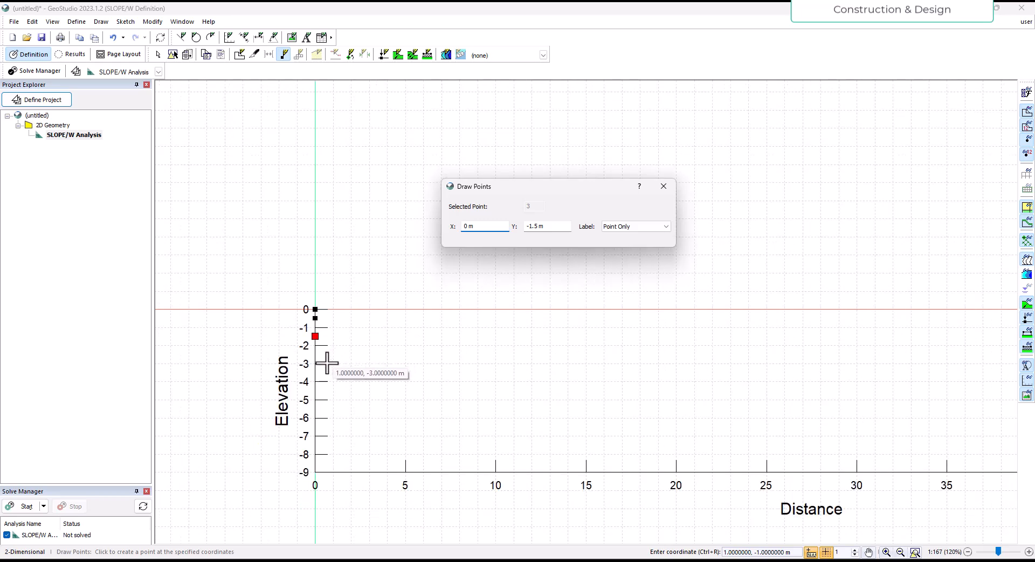
pyautogui.scroll(4, 323, 372)
pyautogui.scroll(1, 324, 348)
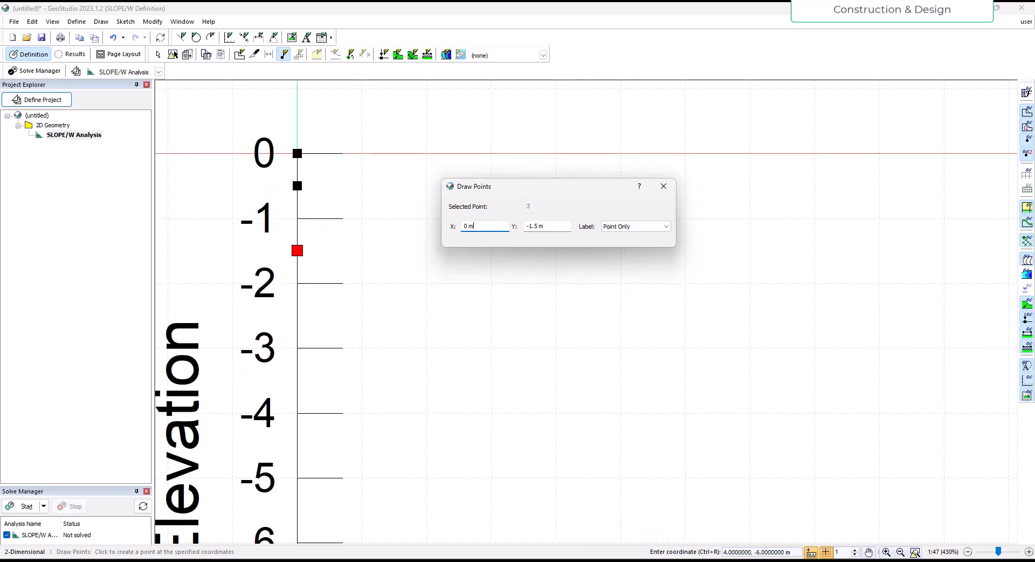
pyautogui.click(585, 561)
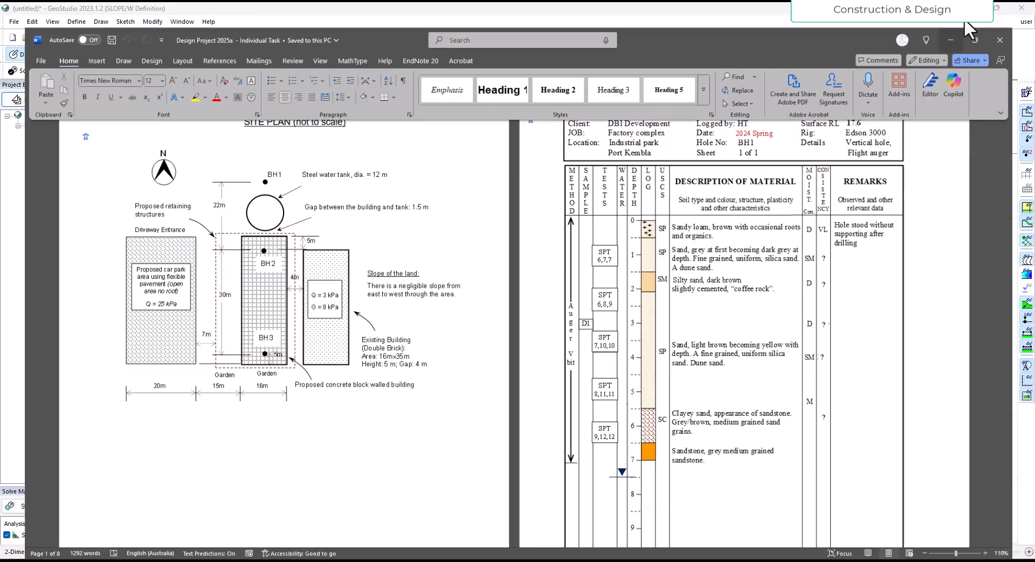
pyautogui.click(965, 17)
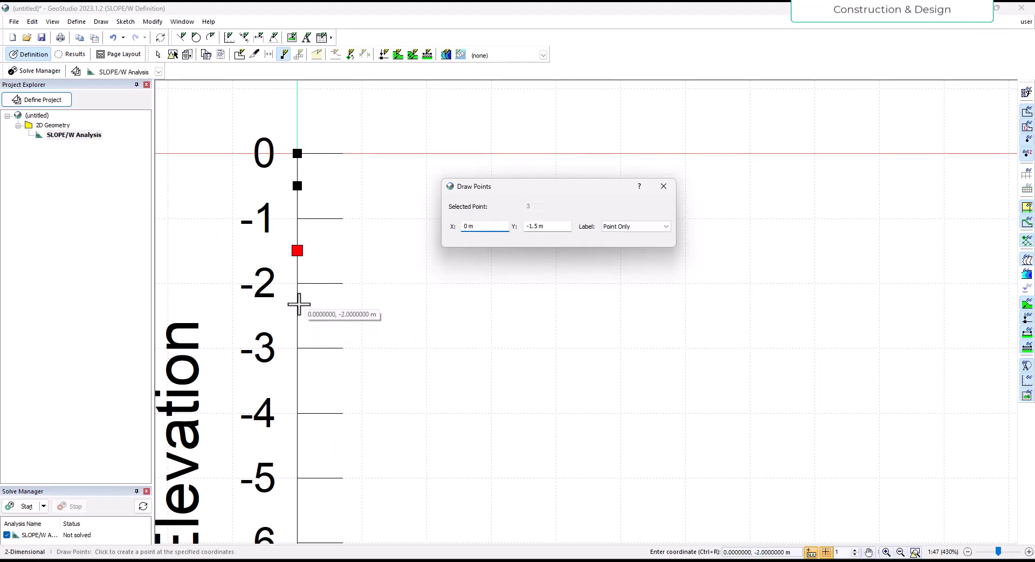
pyautogui.click(298, 300)
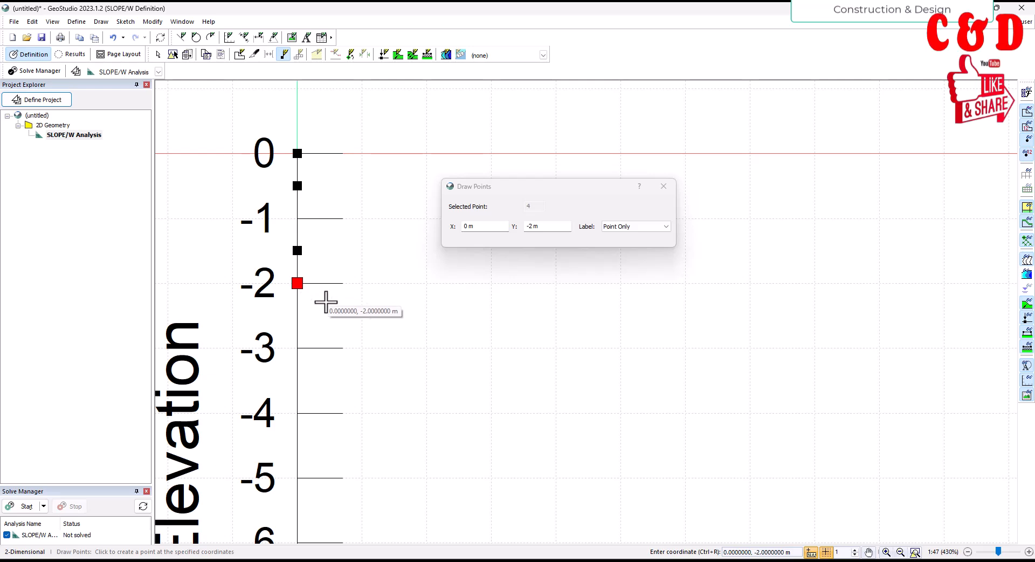
pyautogui.click(532, 226)
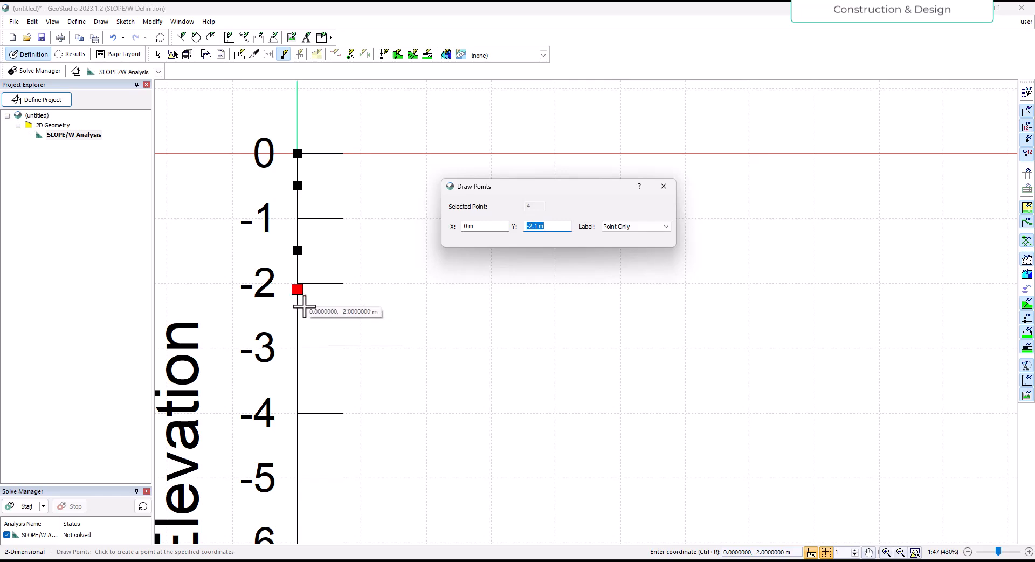
# Step: Check the BH1 log in Word for the light brown sand's base, and in GeoStudio add a point at X 0 m, Y -5.5 m
pyautogui.moveTo(578, 561)
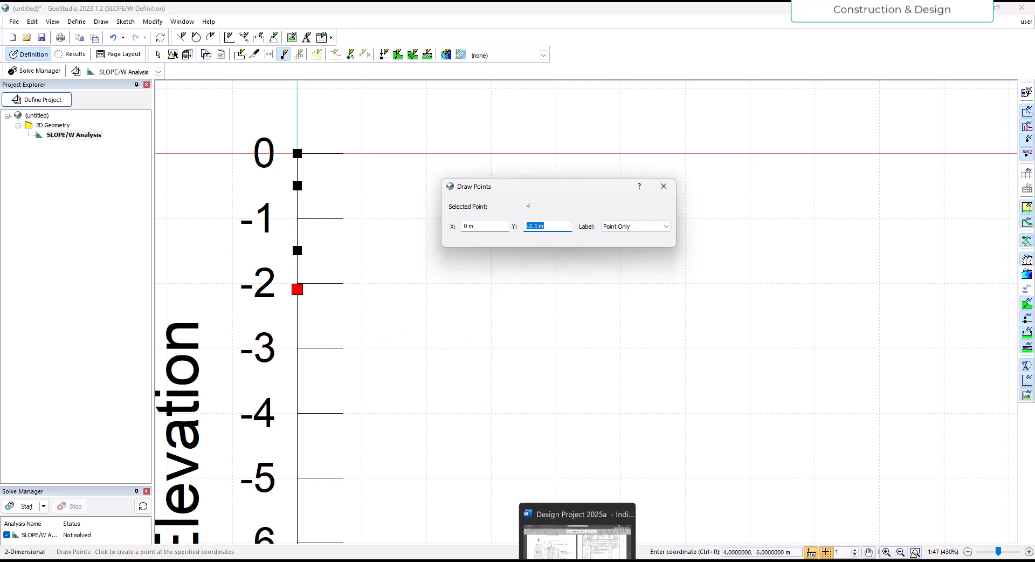
pyautogui.click(577, 515)
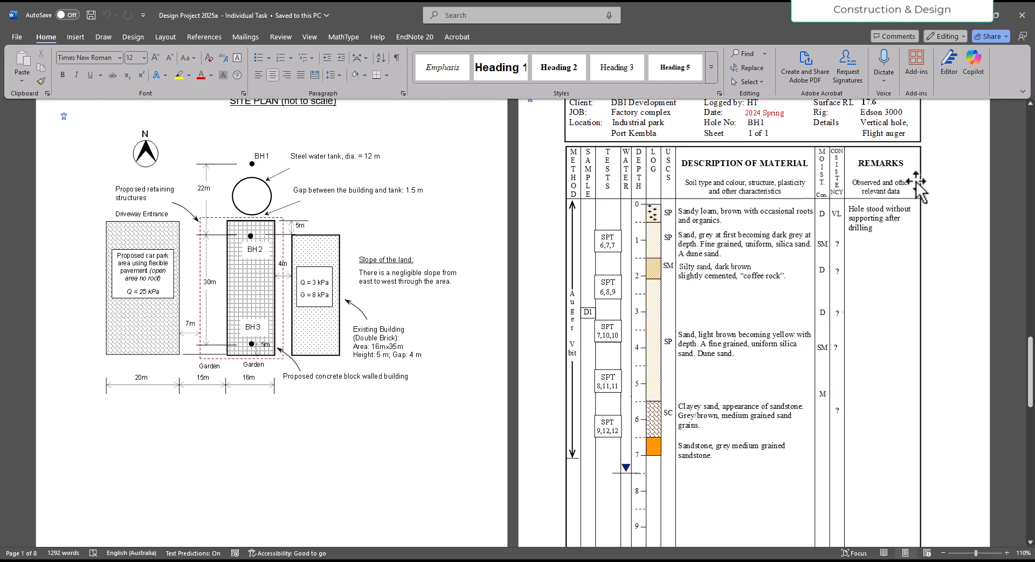
pyautogui.click(968, 15)
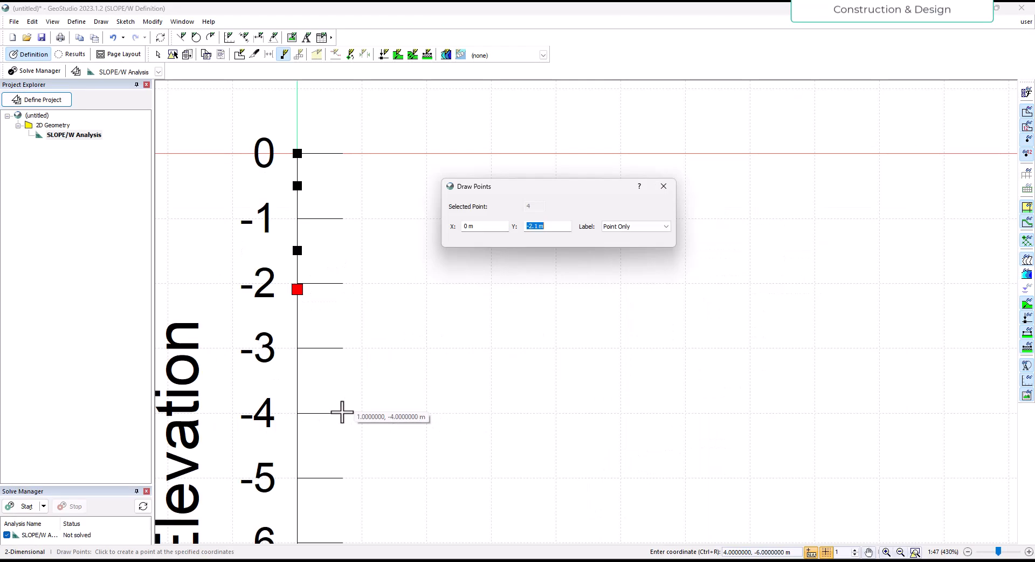
pyautogui.scroll(-2, 329, 393)
pyautogui.scroll(3, 308, 502)
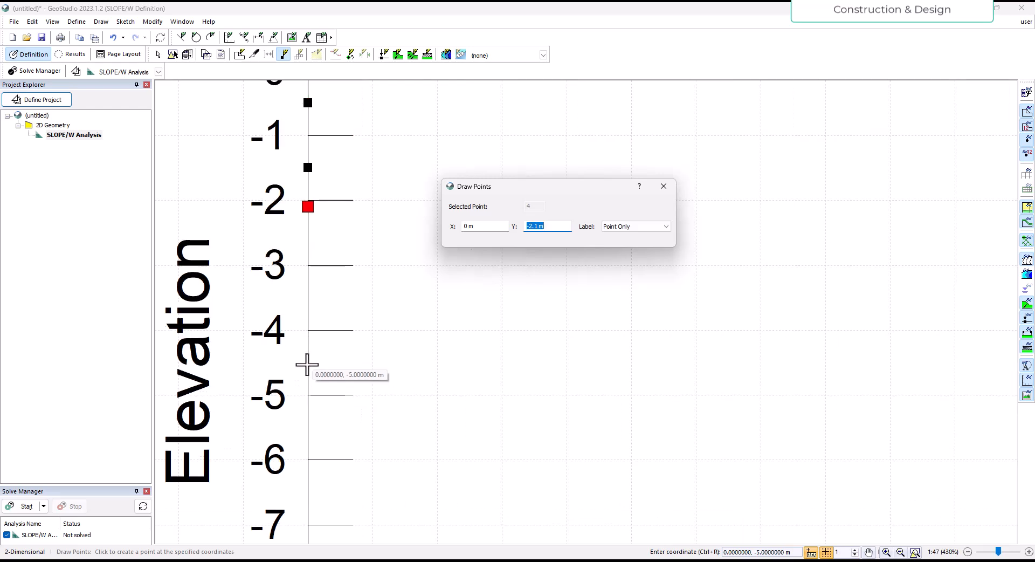
pyautogui.click(307, 397)
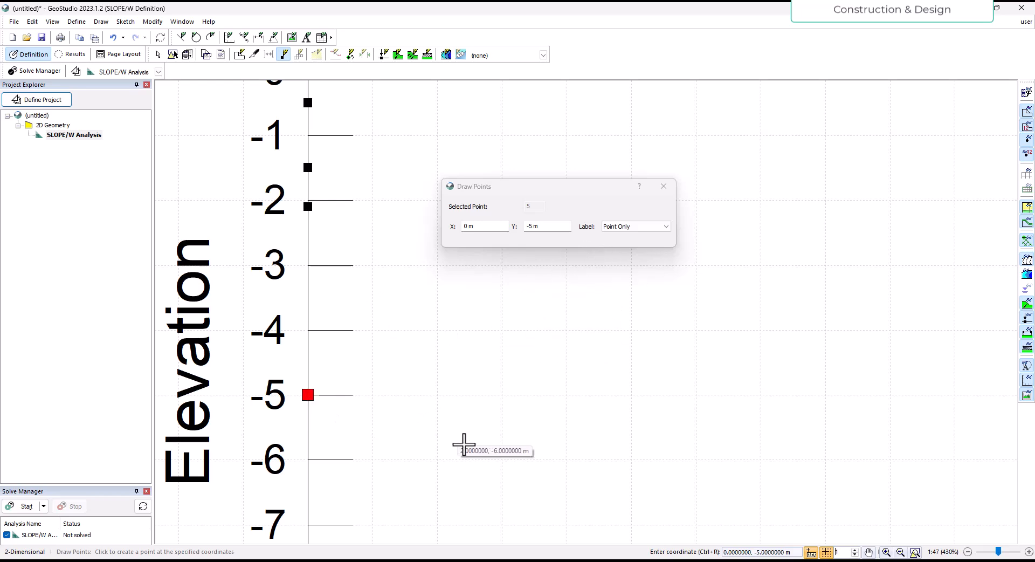
pyautogui.click(596, 561)
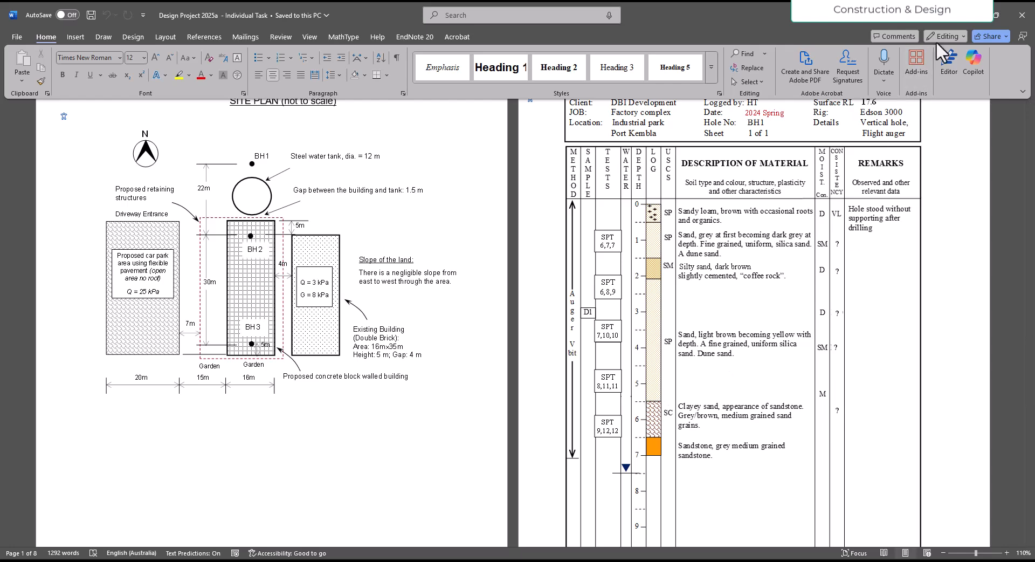
pyautogui.click(971, 15)
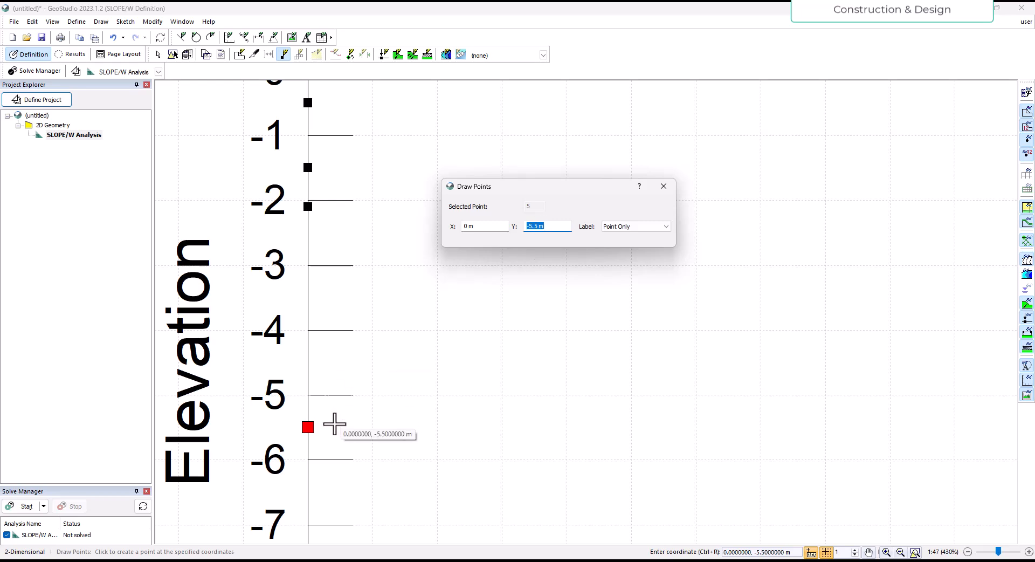
# Step: Check the clayey sand's base in the Word BH1 log, and in GeoStudio add a point at X 0 m, Y -6.5 m
pyautogui.scroll(-5, 347, 356)
pyautogui.scroll(3, 372, 437)
pyautogui.scroll(2, 372, 436)
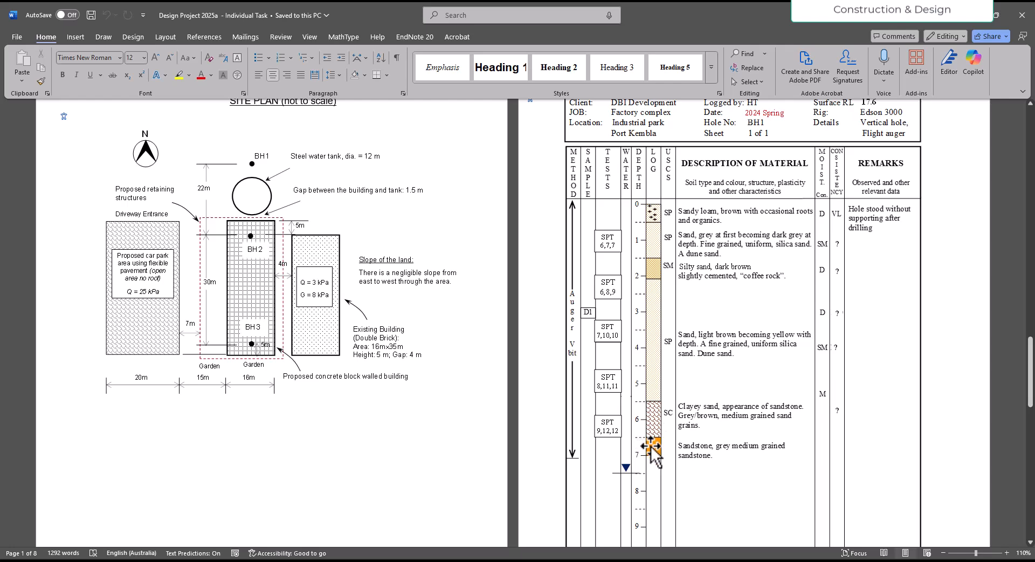
pyautogui.click(972, 15)
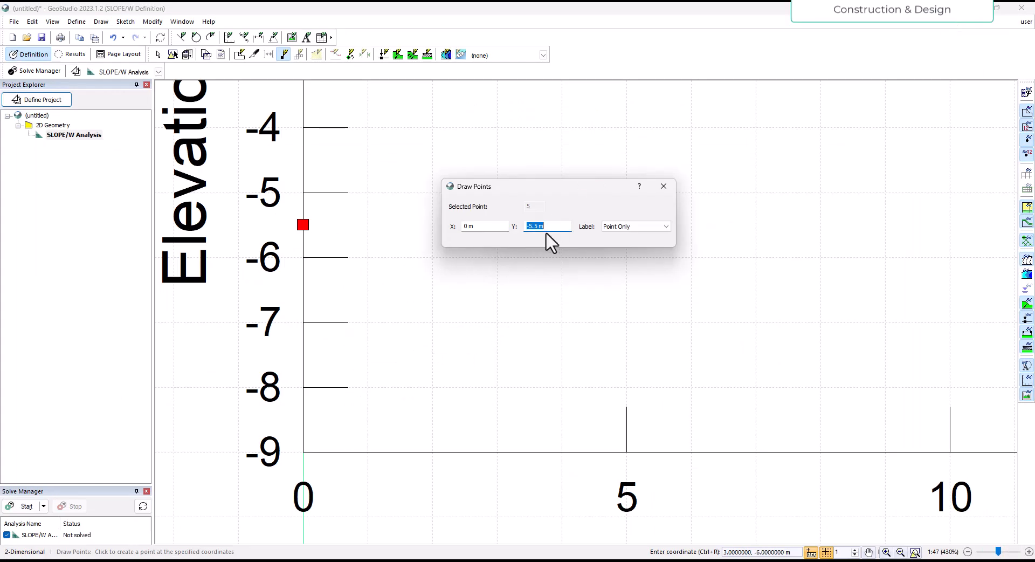
pyautogui.click(310, 300)
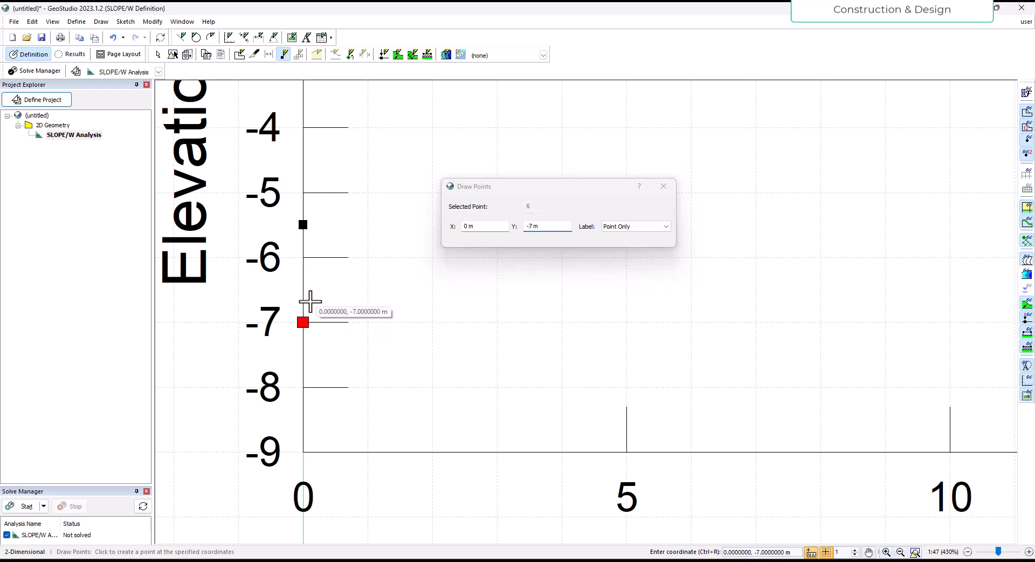
pyautogui.click(532, 226)
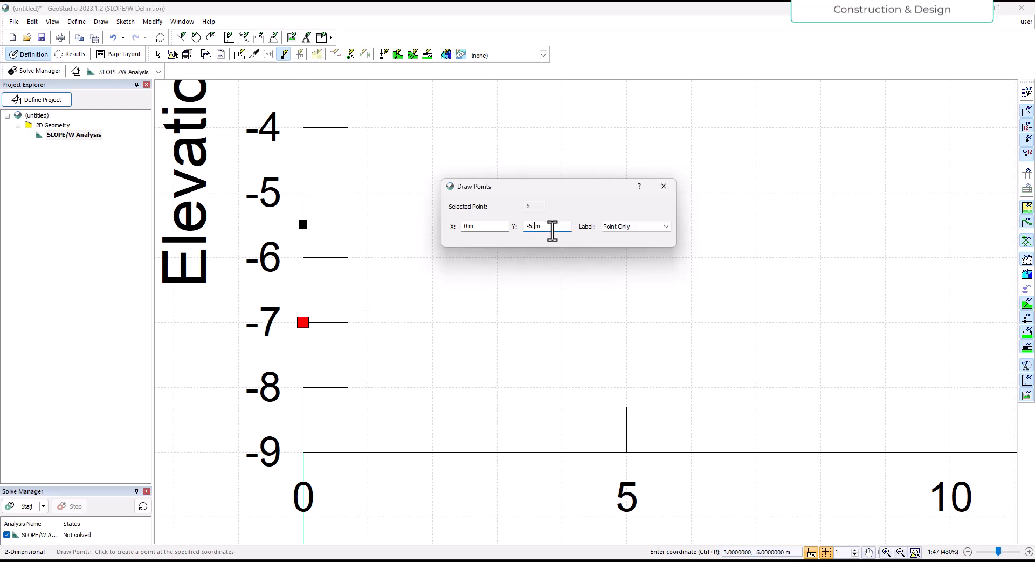
pyautogui.click(500, 226)
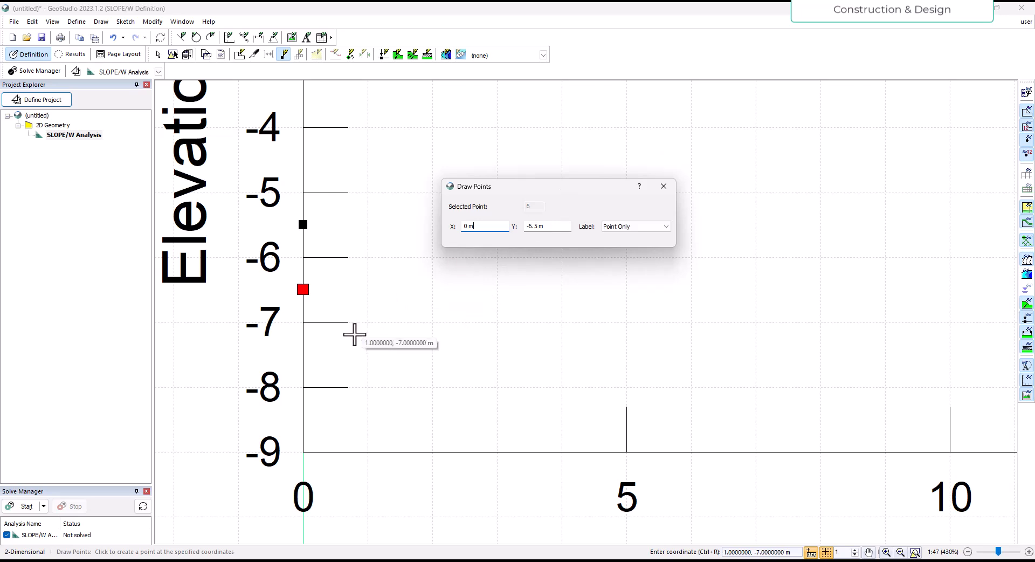
# Step: Add a point at X 0 m, Y -7 m in GeoStudio and check it against the BH1 log in Word
pyautogui.click(303, 327)
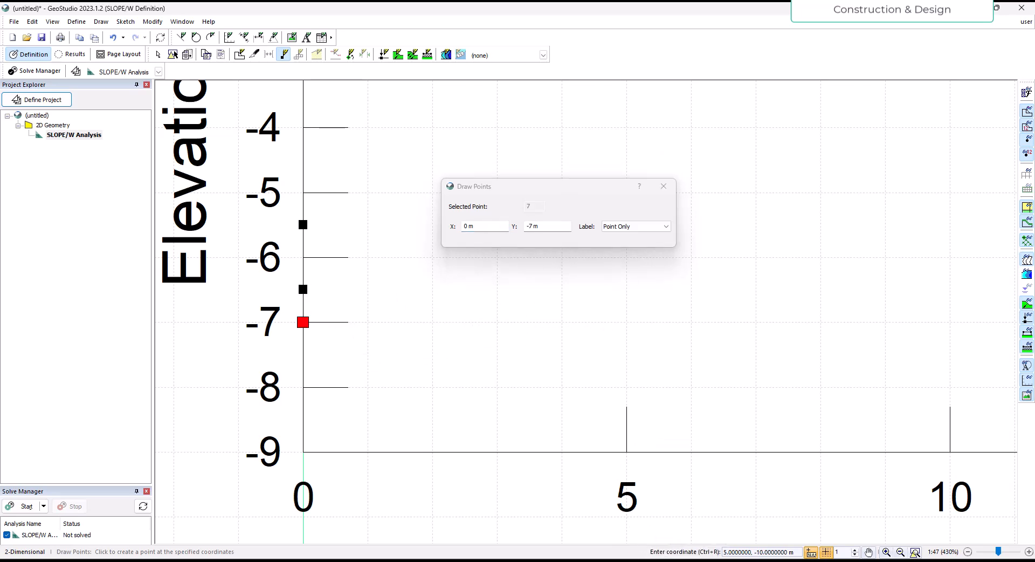
pyautogui.hotkey('alt', 'Tab')
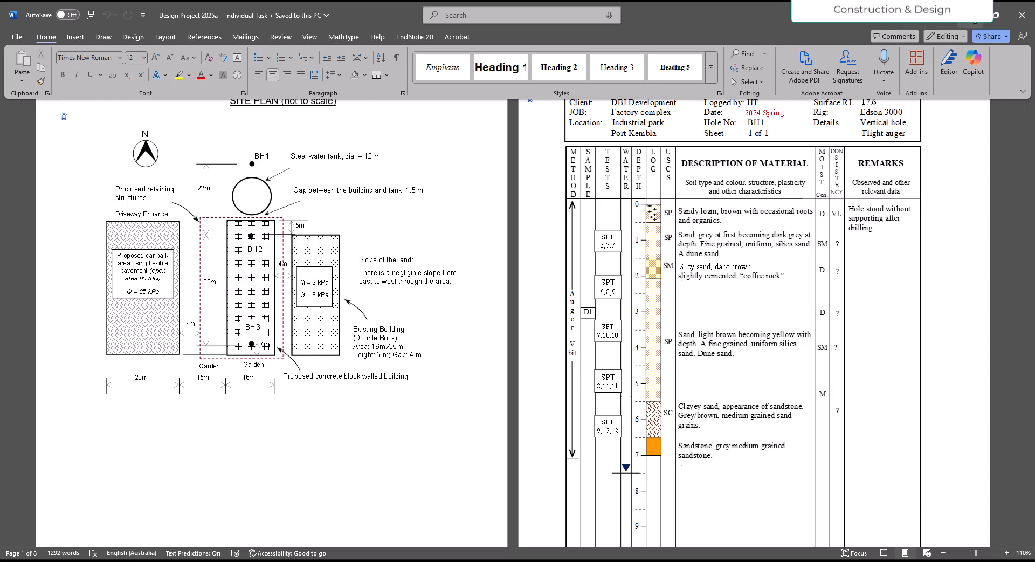
pyautogui.hotkey('alt', 'Tab')
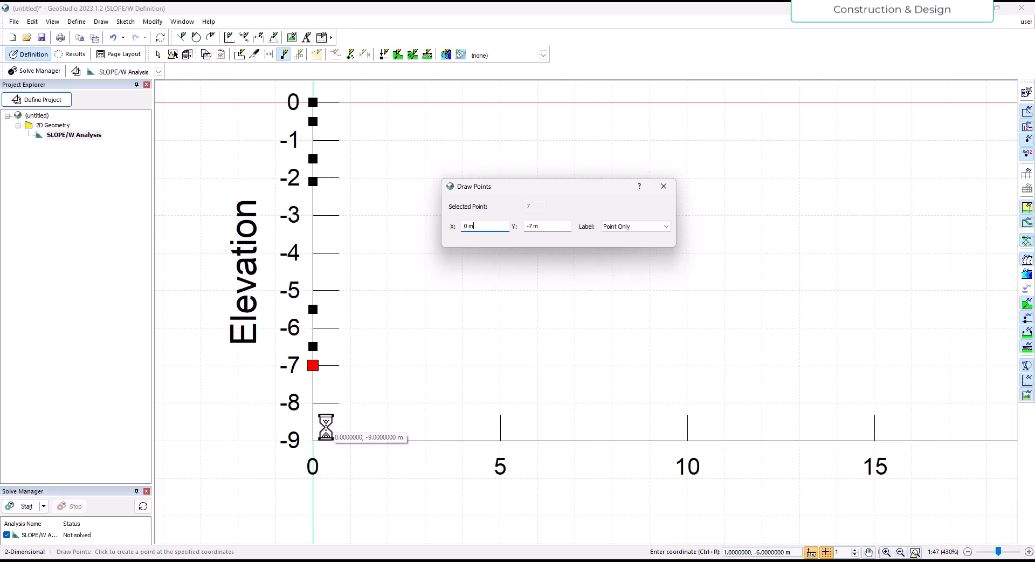
# Step: Review the BH2 log in the Word document, and in GeoStudio add its ground surface point at X 22 m, Y 0 m
pyautogui.scroll(-3, 339, 421)
pyautogui.scroll(2, 412, 378)
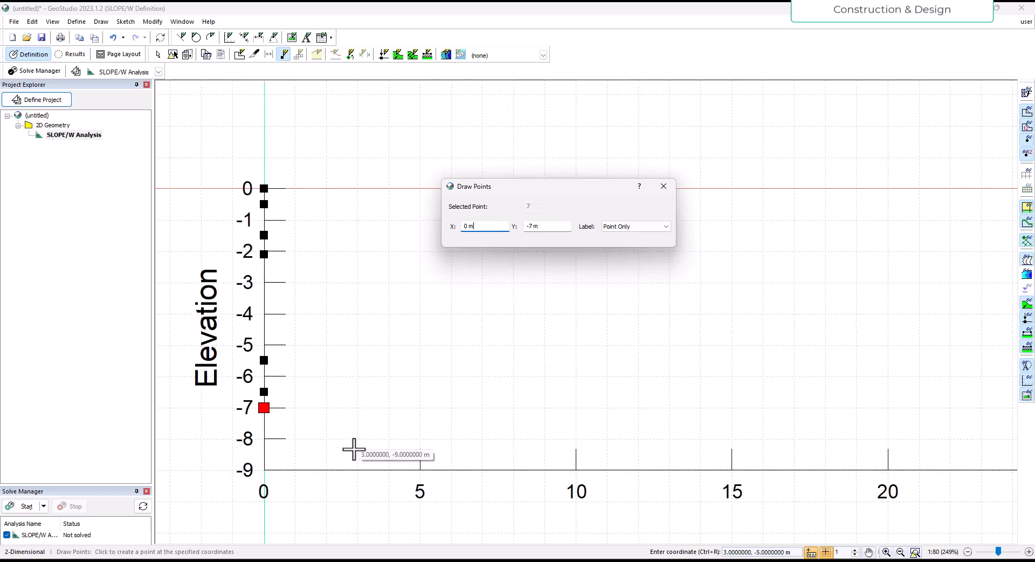
pyautogui.scroll(-4, 351, 446)
pyautogui.scroll(3, 395, 425)
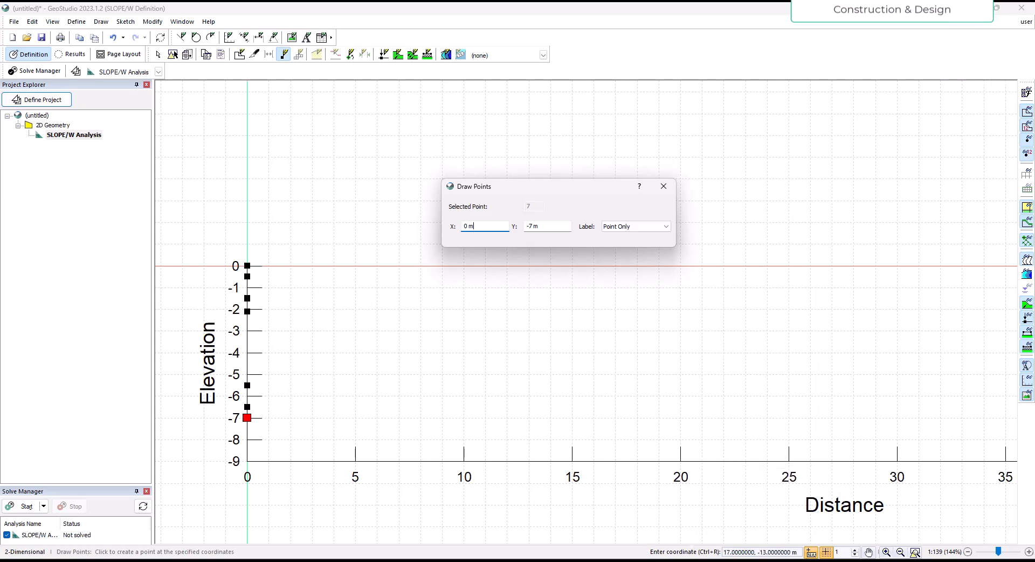
pyautogui.click(609, 561)
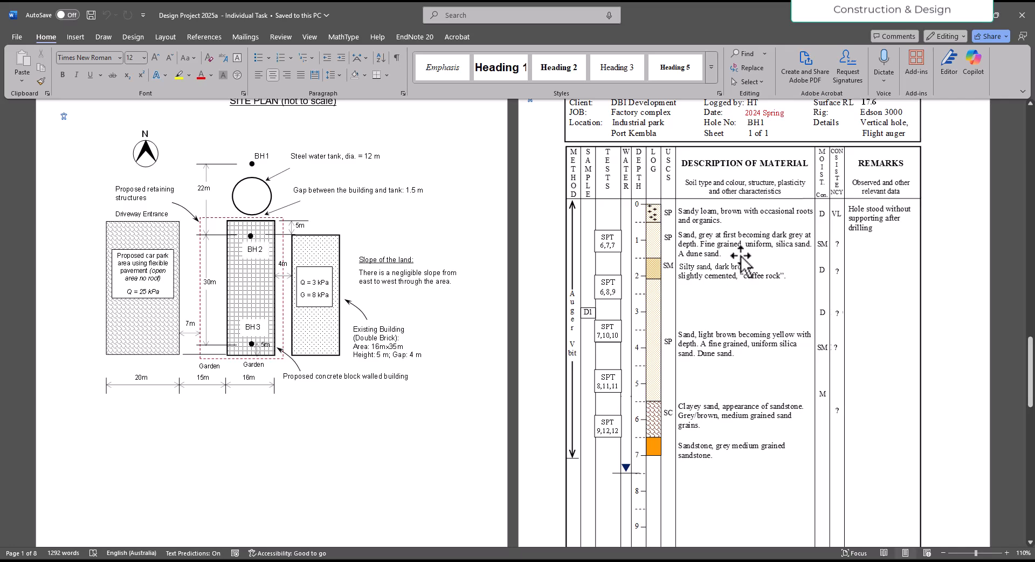
pyautogui.scroll(-15, 742, 258)
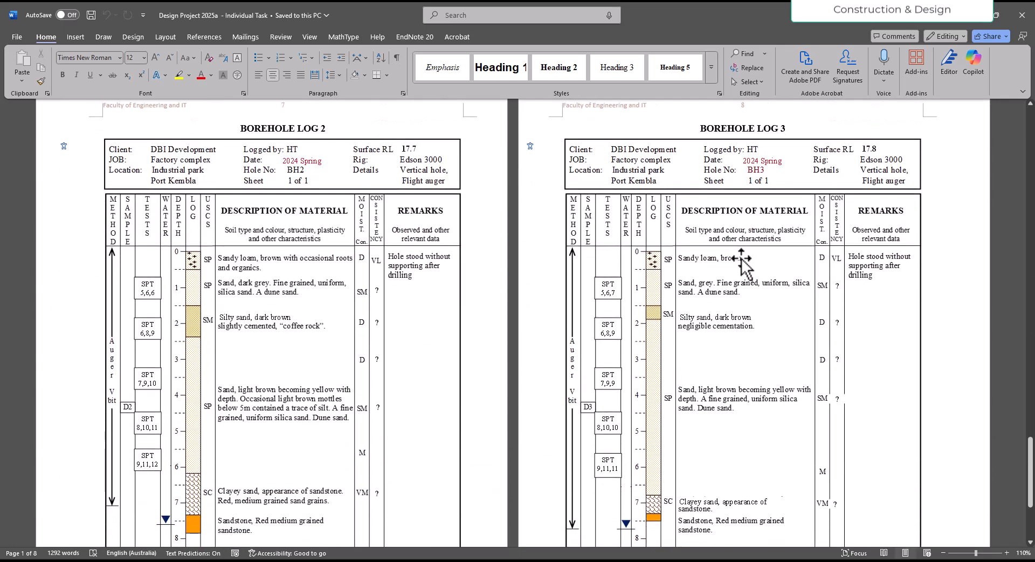
pyautogui.scroll(-1, 741, 257)
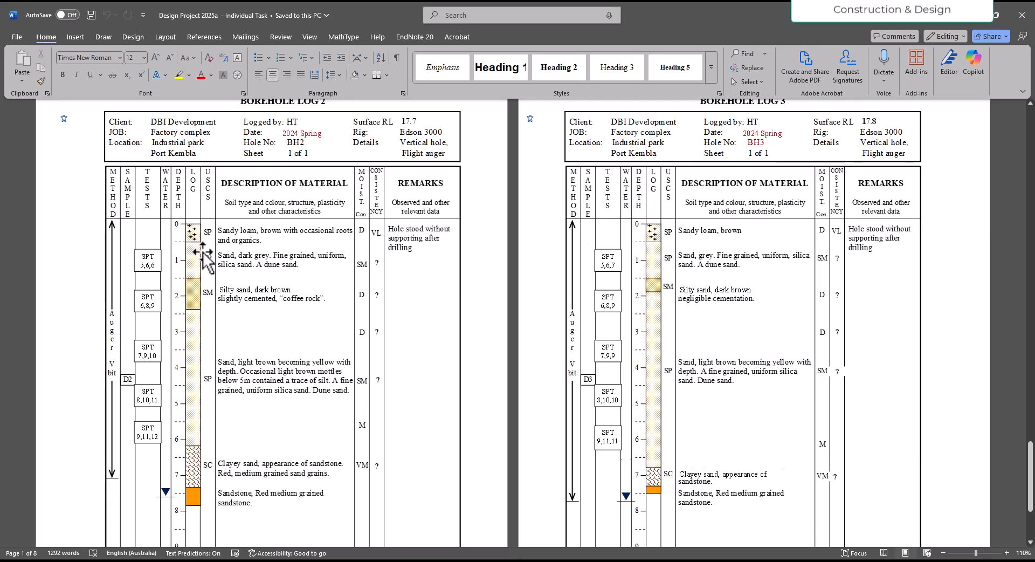
pyautogui.click(971, 16)
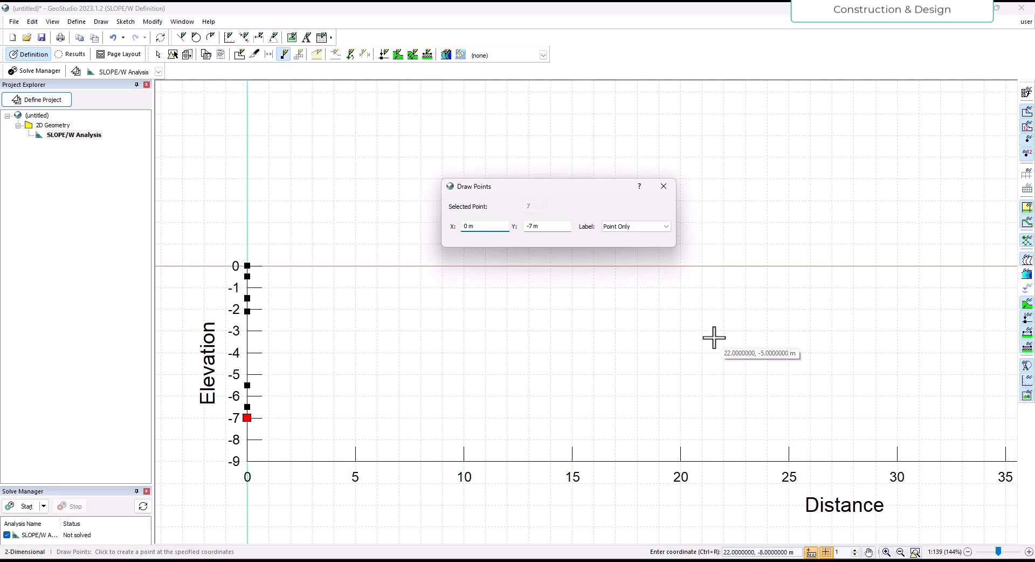
pyautogui.click(723, 266)
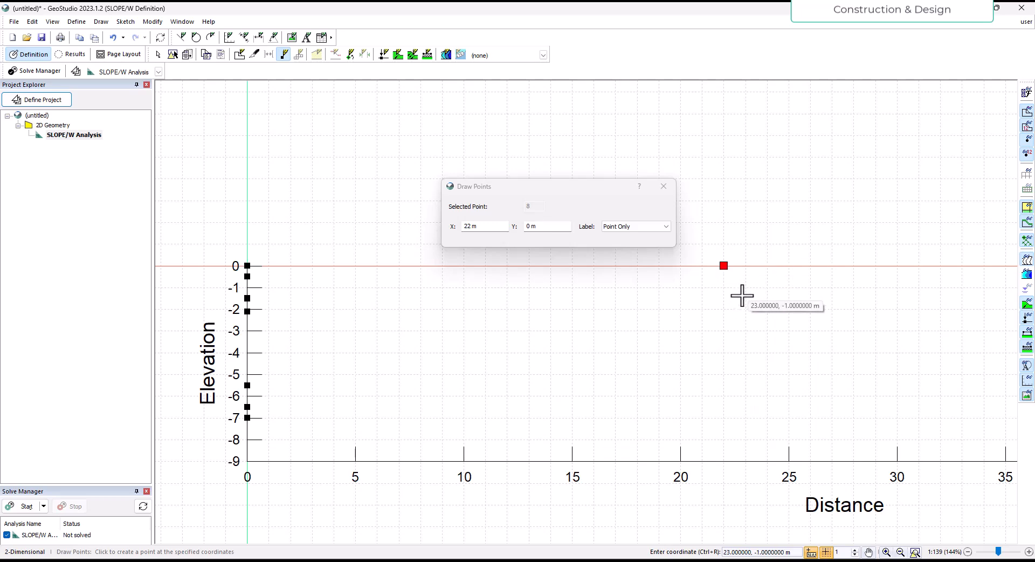
# Step: Check the sandy loam's base in the Word BH2 log, and set the grid spacing to 0.5 in GeoStudio
pyautogui.click(536, 561)
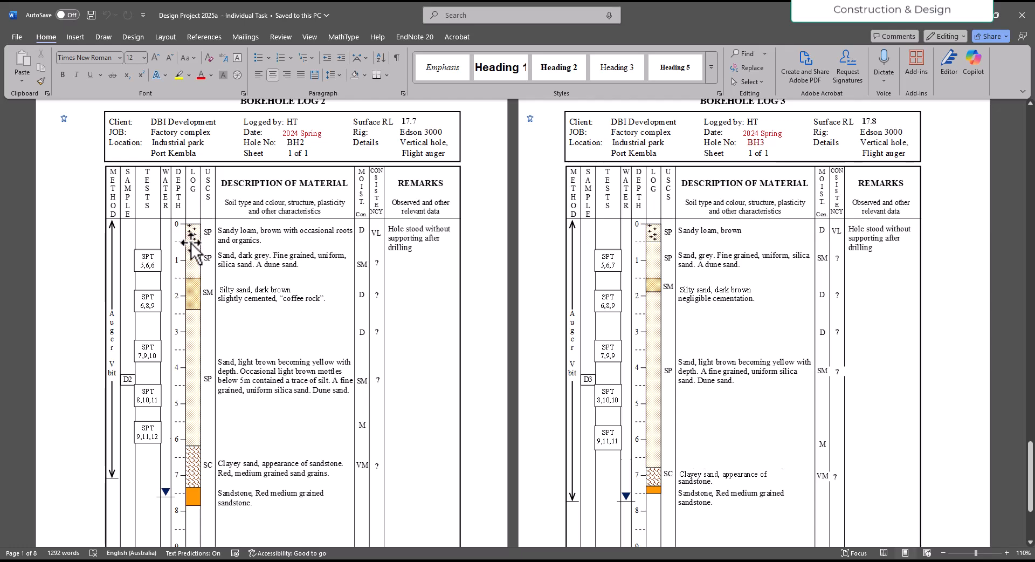
pyautogui.click(970, 16)
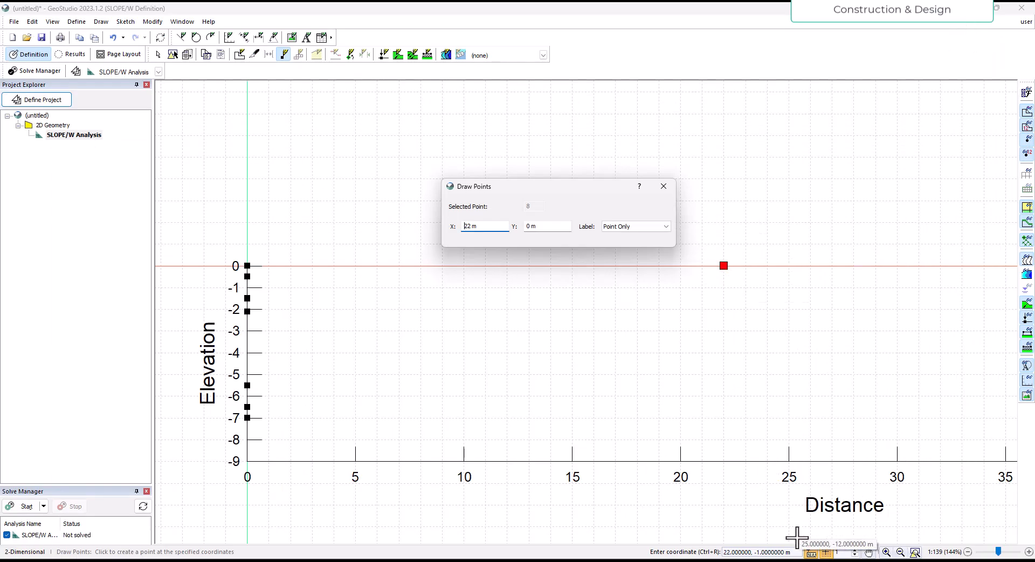
pyautogui.click(855, 555)
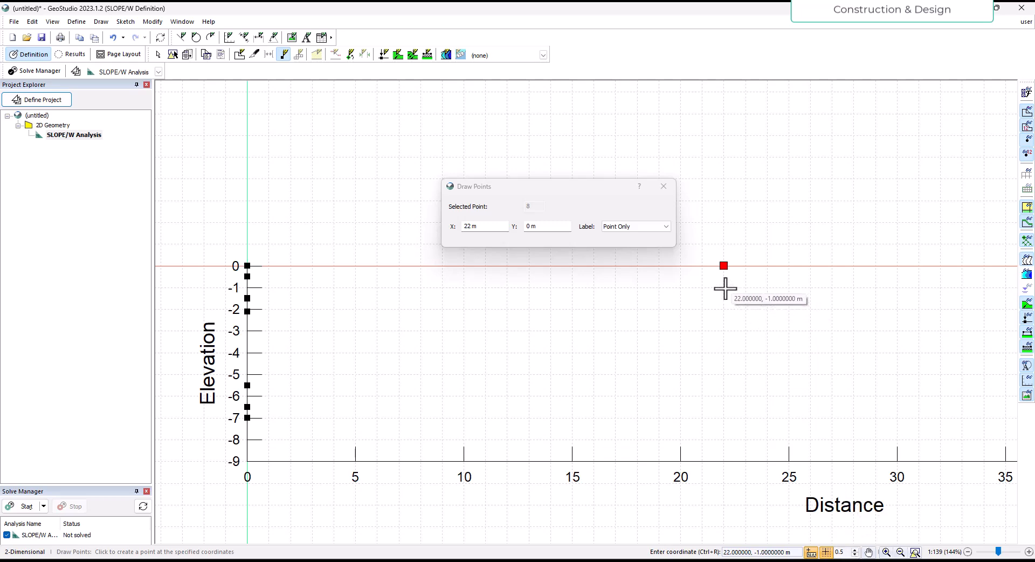
# Step: Add a point at X 22 m, Y -0.5 m for the base of BH2's sandy loam and finish drawing points
pyautogui.click(724, 288)
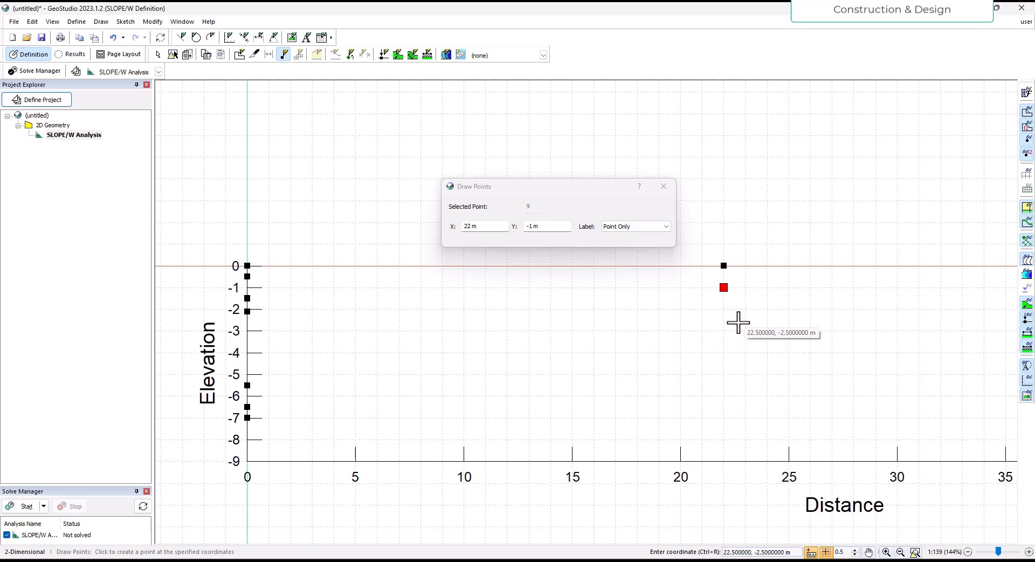
pyautogui.click(532, 226)
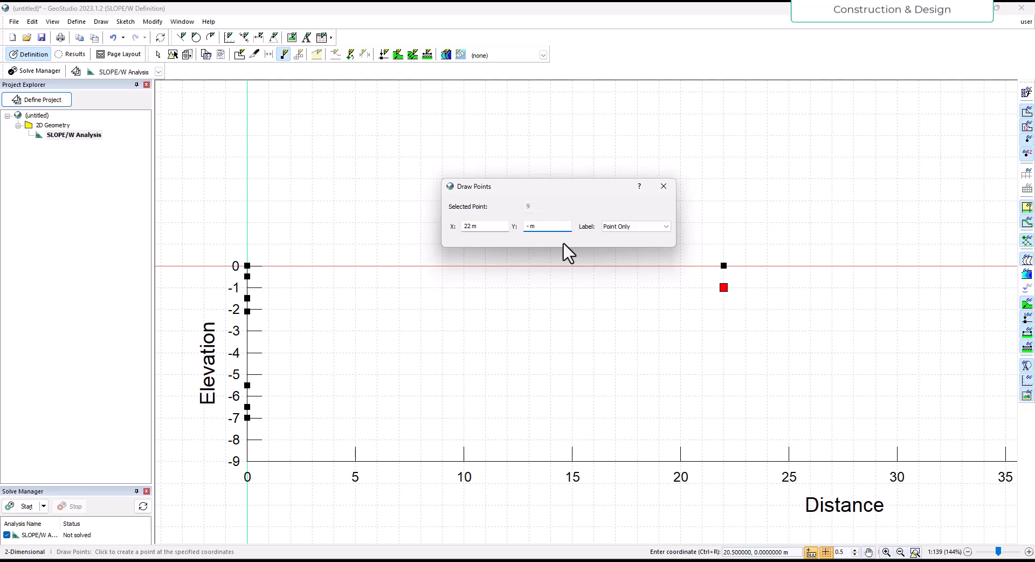
pyautogui.write('0.5')
pyautogui.press('Return')
pyautogui.scroll(1, 726, 295)
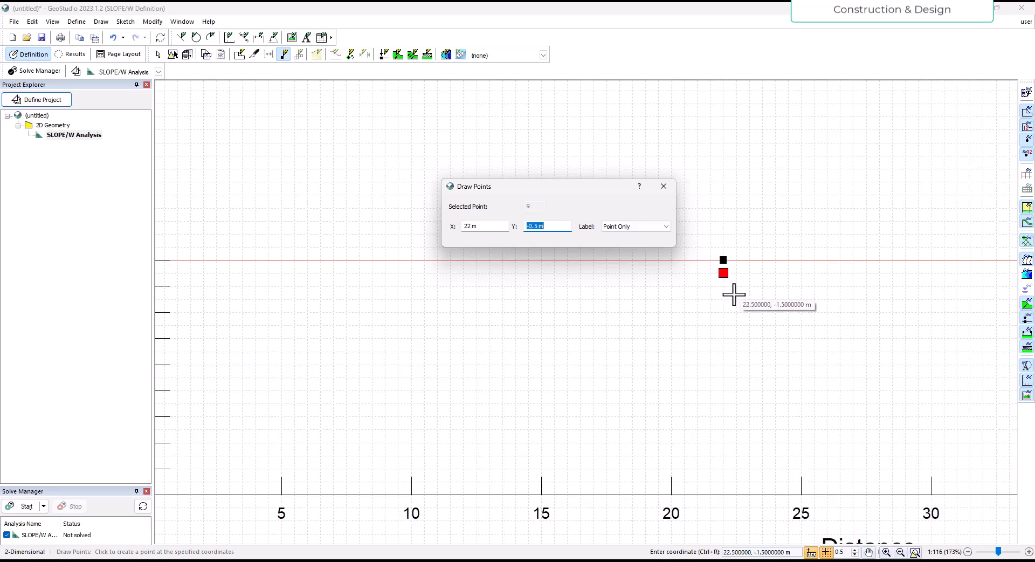
pyautogui.scroll(3, 731, 273)
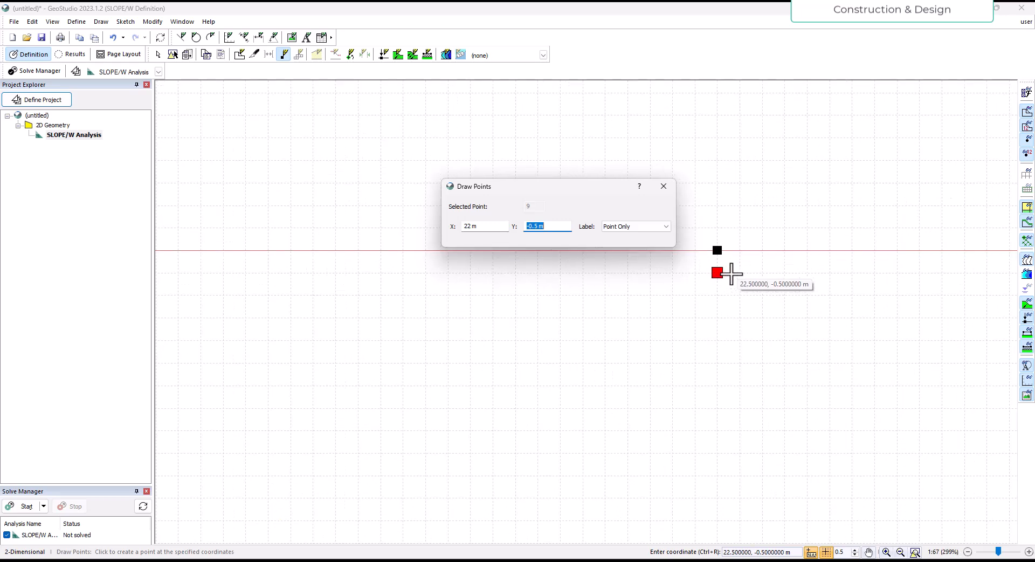
pyautogui.scroll(1, 731, 274)
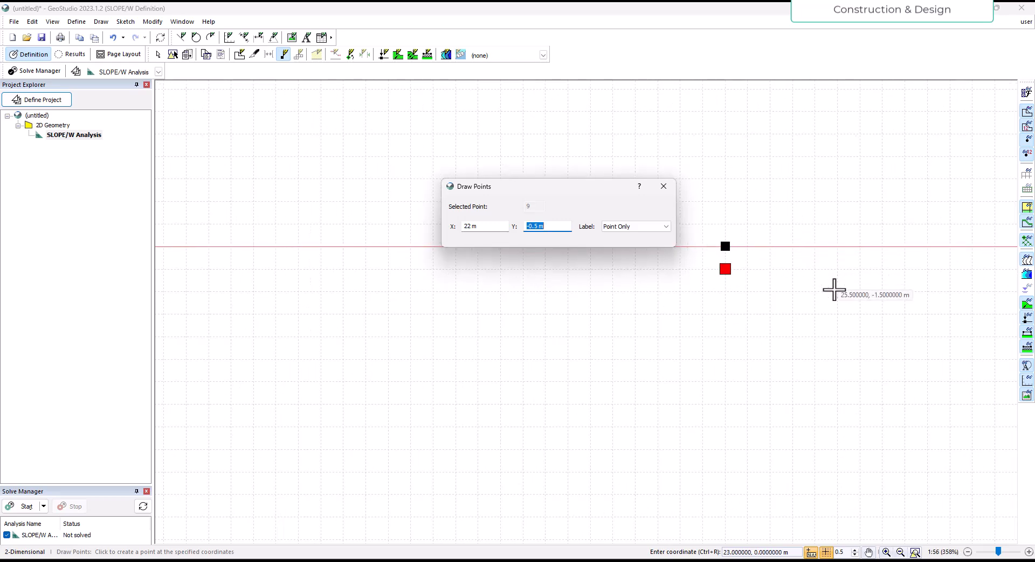
pyautogui.scroll(-9, 839, 302)
pyautogui.scroll(3, 818, 307)
pyautogui.scroll(1, 781, 275)
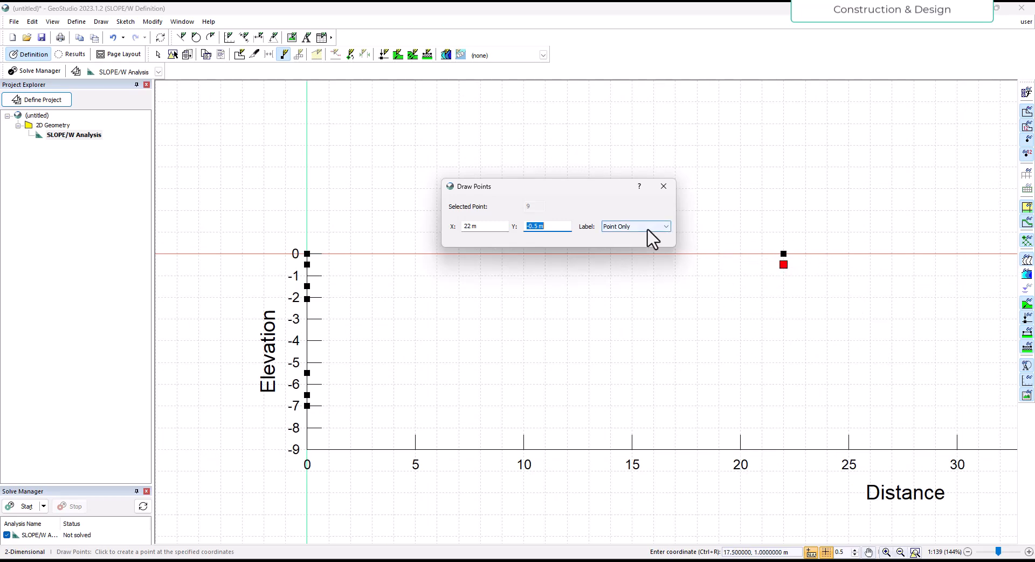
pyautogui.click(665, 187)
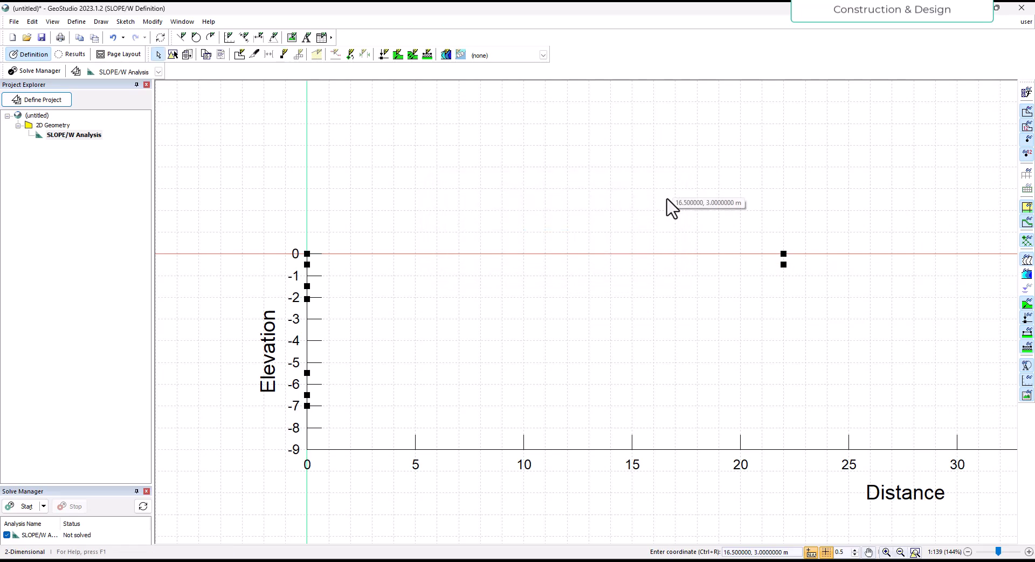
pyautogui.scroll(-3, 422, 363)
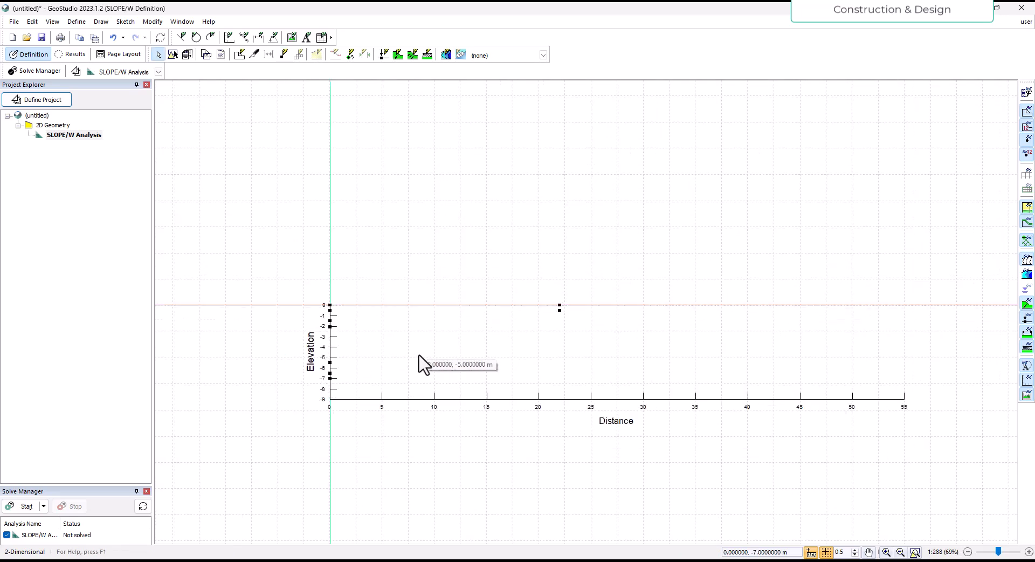
pyautogui.scroll(2, 467, 381)
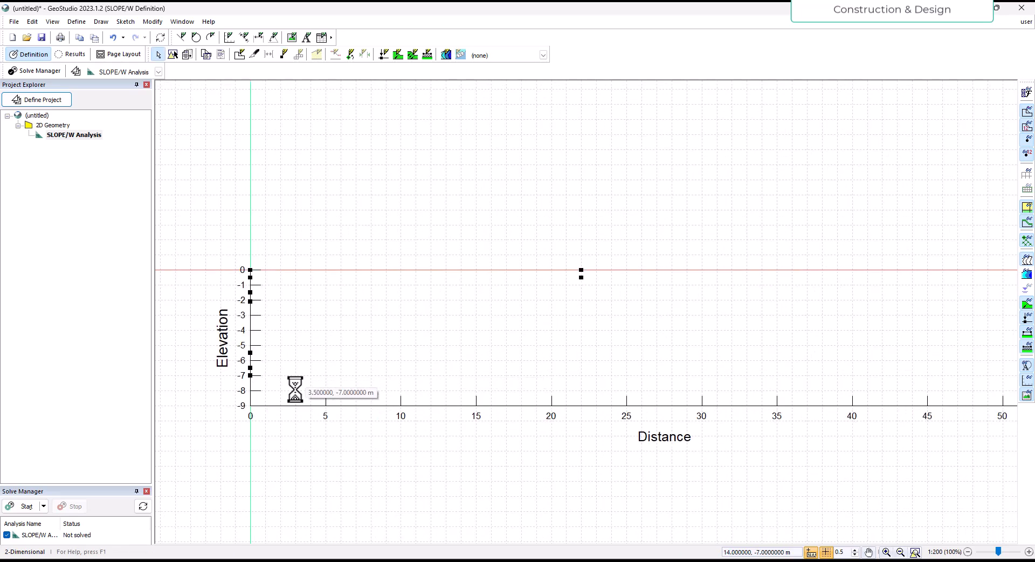
pyautogui.scroll(-2, 377, 372)
pyautogui.scroll(2, 374, 369)
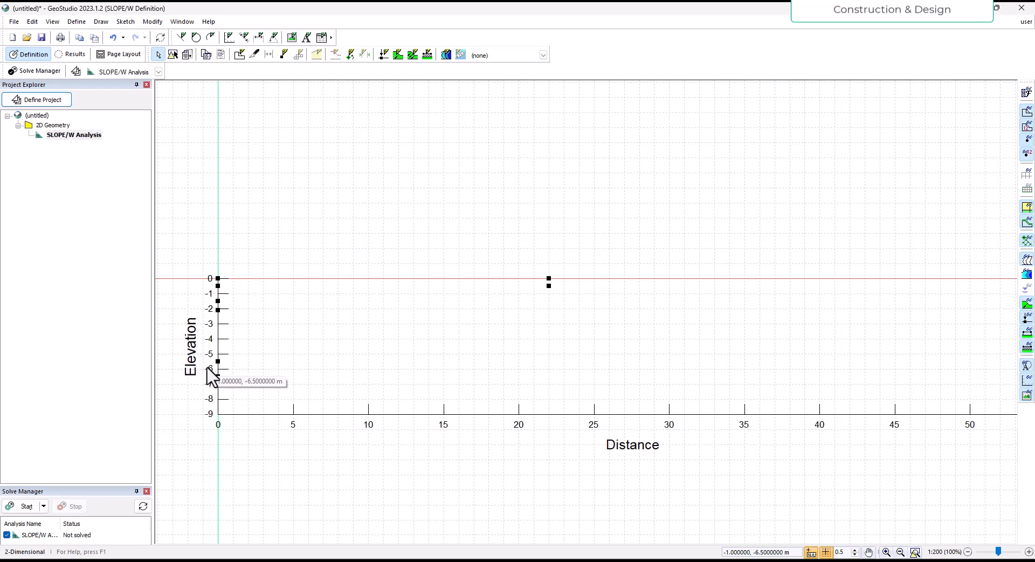
# Step: Sketch the text label BH1, shown in all analyses, just above the ground surface point at X 0 m
pyautogui.click(308, 37)
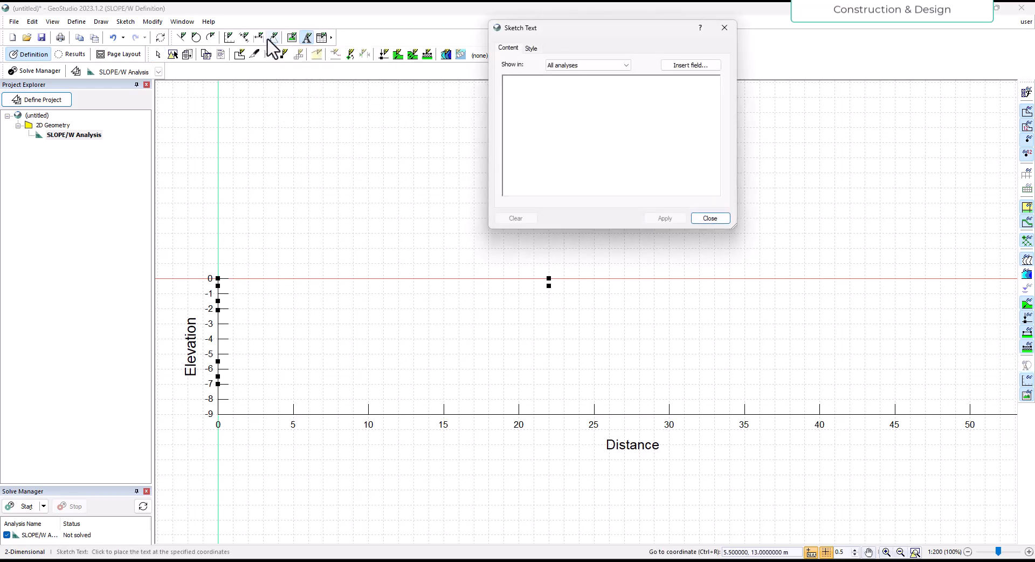
pyautogui.click(126, 22)
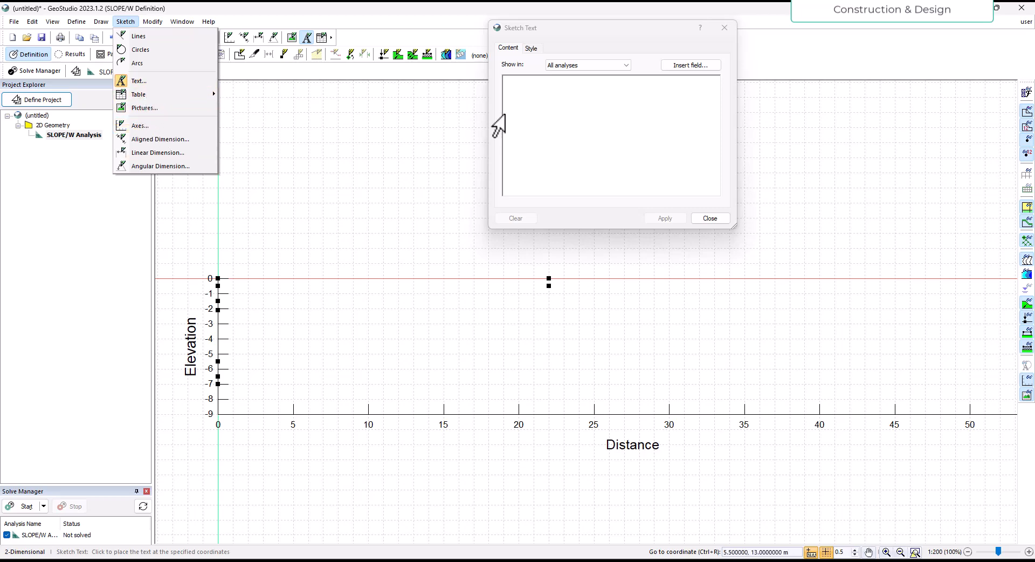
pyautogui.click(539, 87)
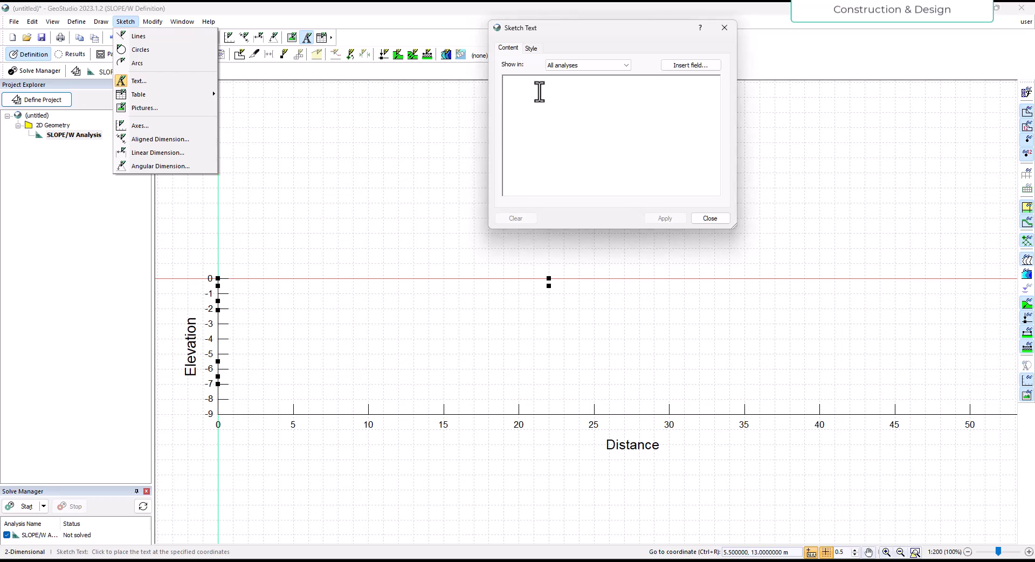
pyautogui.click(561, 66)
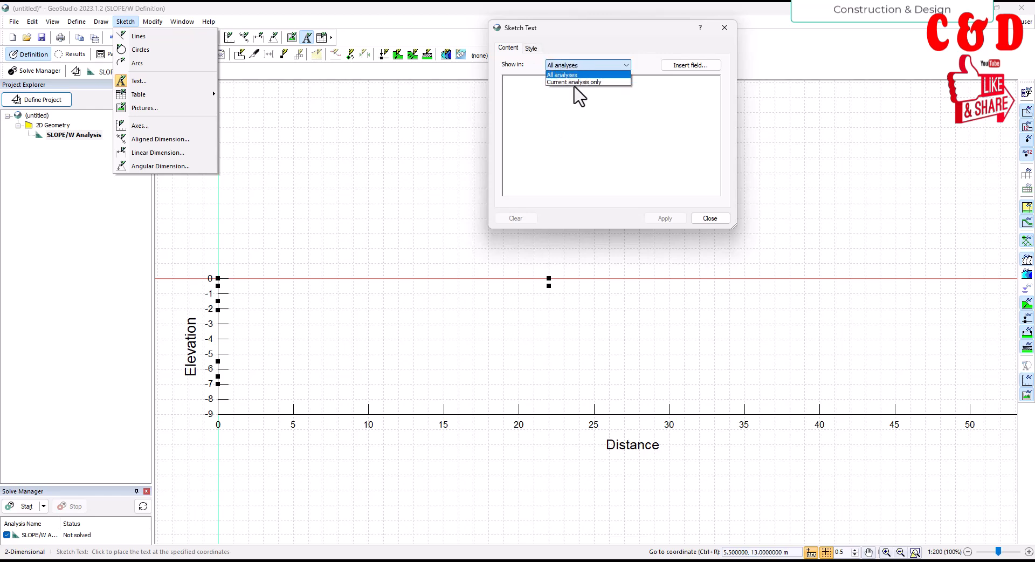
pyautogui.click(531, 102)
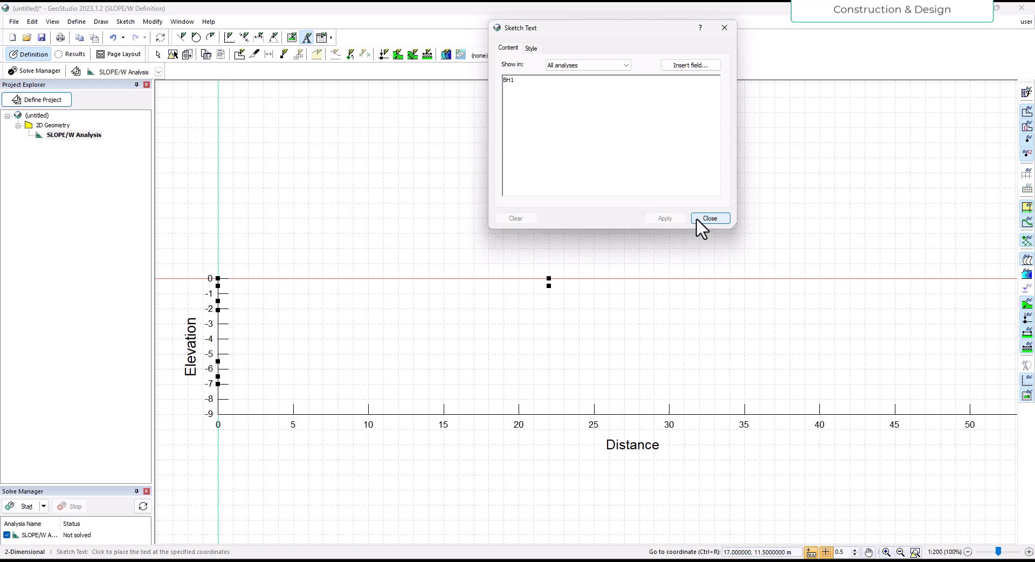
pyautogui.click(204, 270)
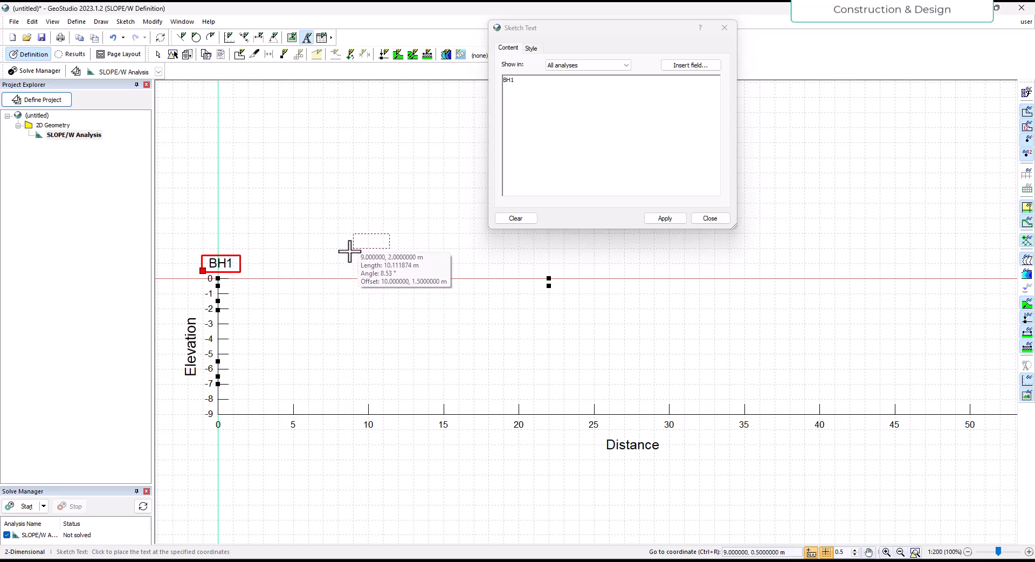
# Step: Change the sketch text to BH2 and place it just above the ground surface point at X 22 m
pyautogui.click(525, 81)
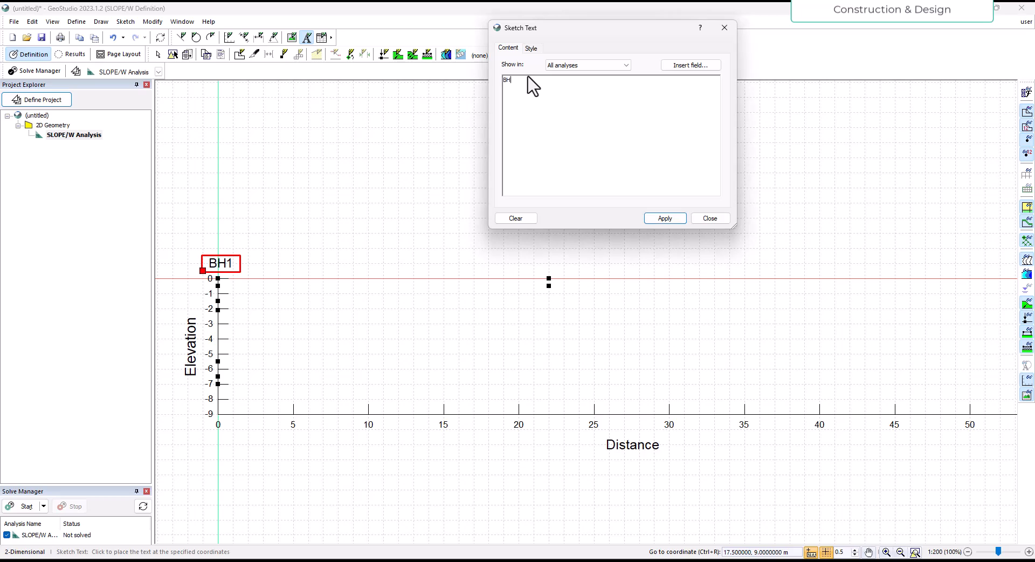
pyautogui.click(534, 270)
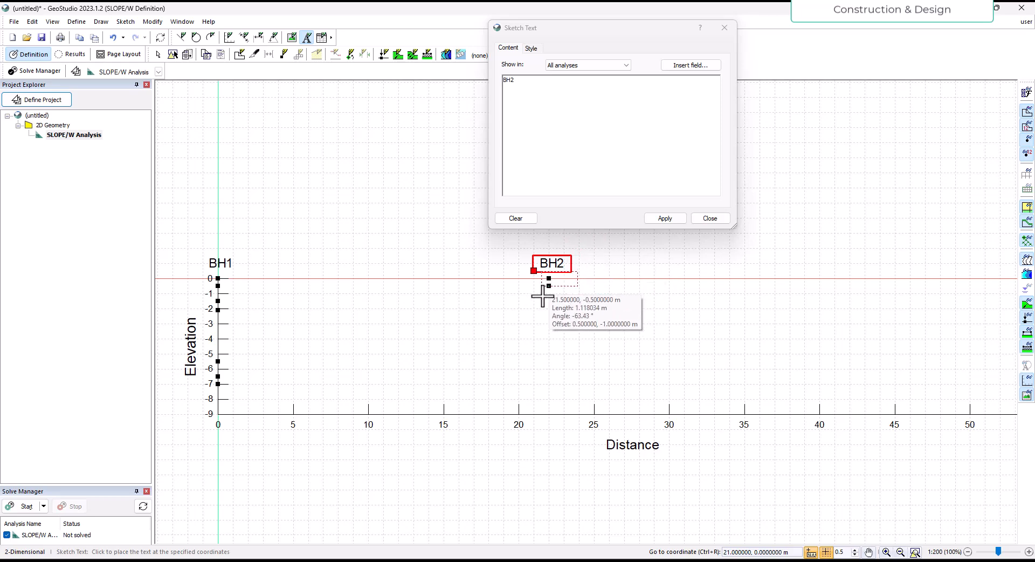
pyautogui.scroll(-2, 333, 344)
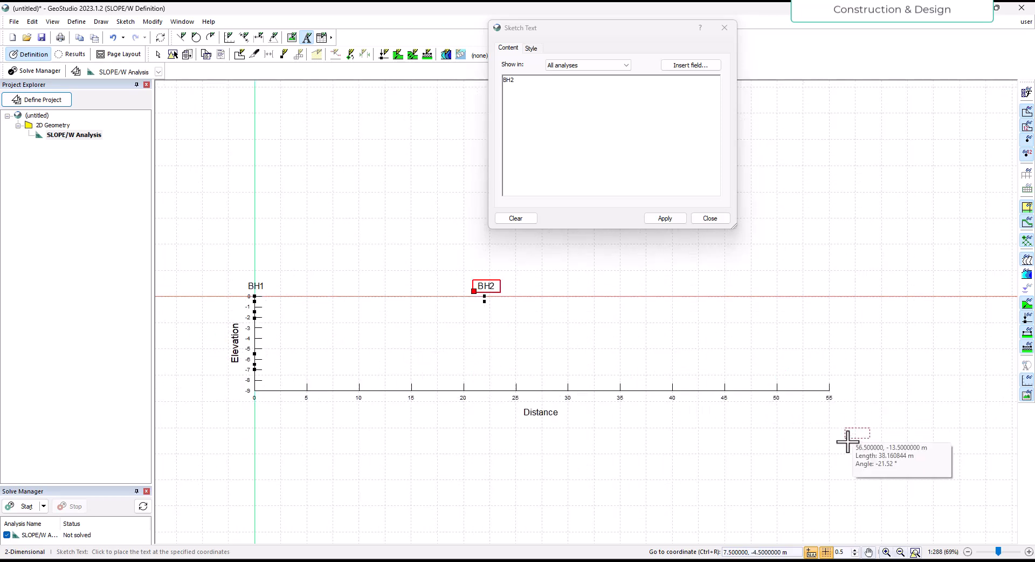
pyautogui.scroll(2, 838, 412)
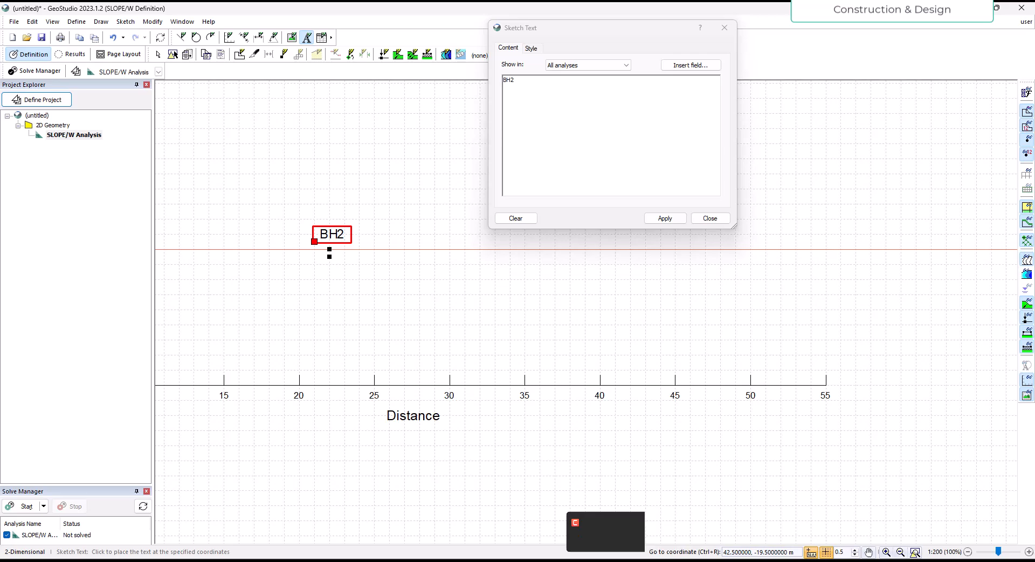
# Step: Switch to the Word document and check the site plan for the spacing between BH2 and BH3
pyautogui.click(587, 559)
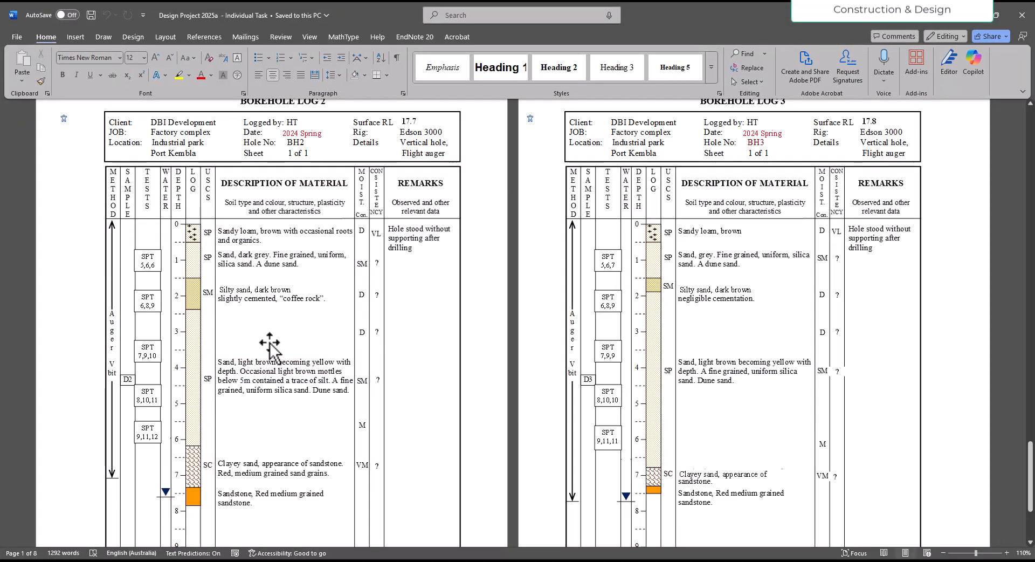
pyautogui.scroll(10, 887, 268)
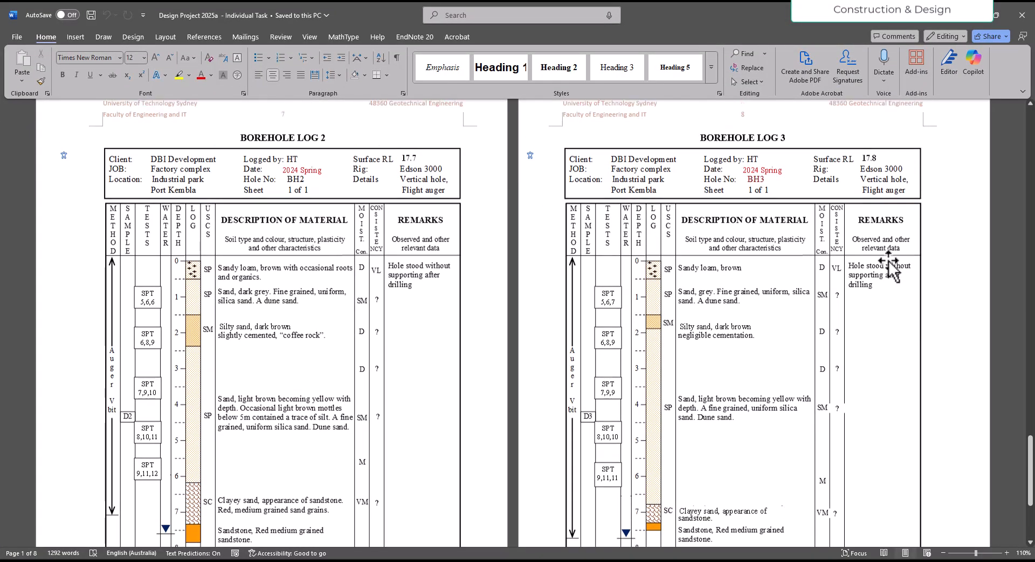
pyautogui.scroll(4, 572, 353)
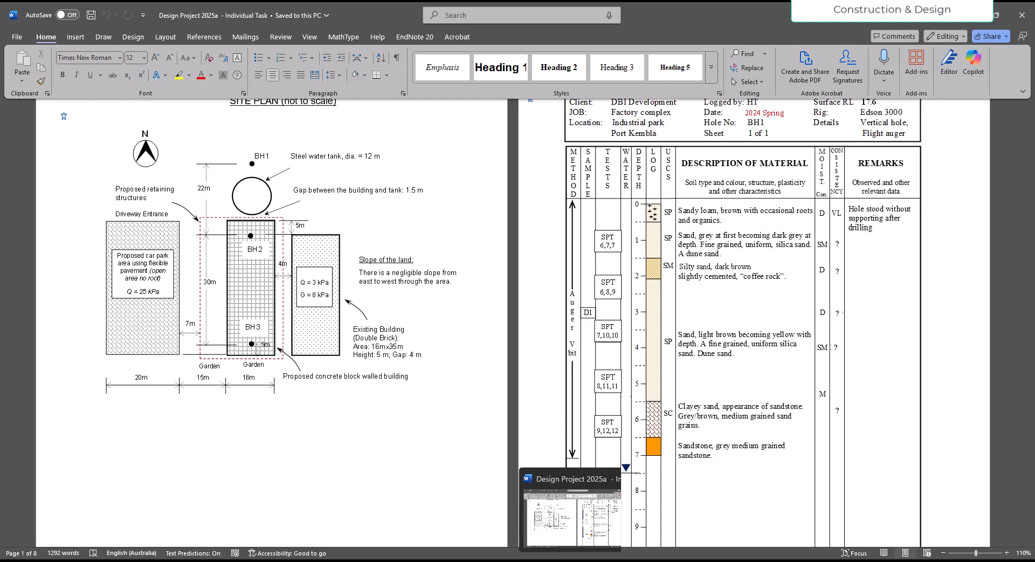
pyautogui.click(559, 560)
# Step: In GeoStudio, place the sketch text BH3 just above the zero elevation line at about X 51 m and finish sketching text
pyautogui.click(519, 84)
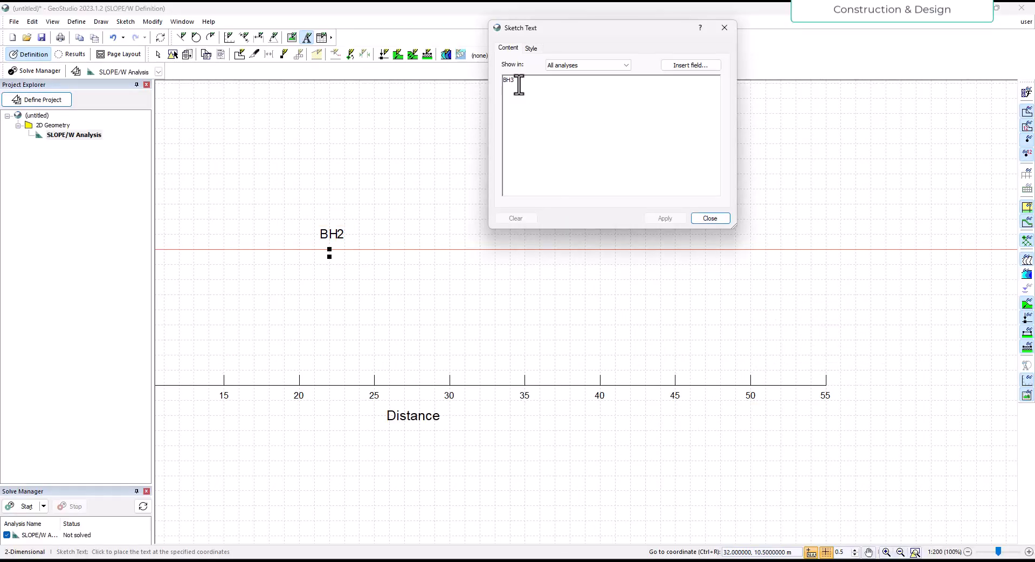
pyautogui.click(763, 254)
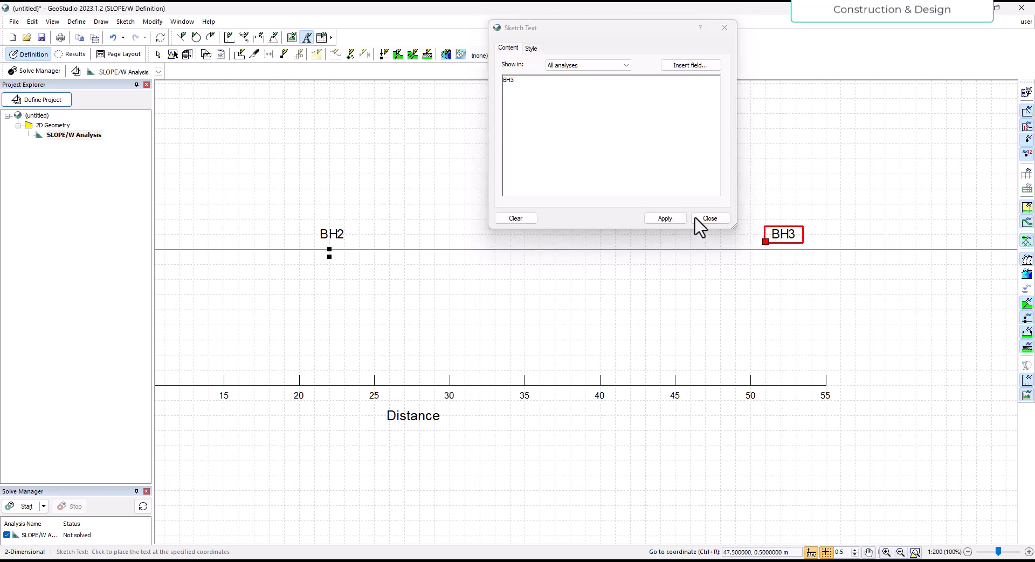
pyautogui.click(712, 220)
pyautogui.scroll(-5, 678, 362)
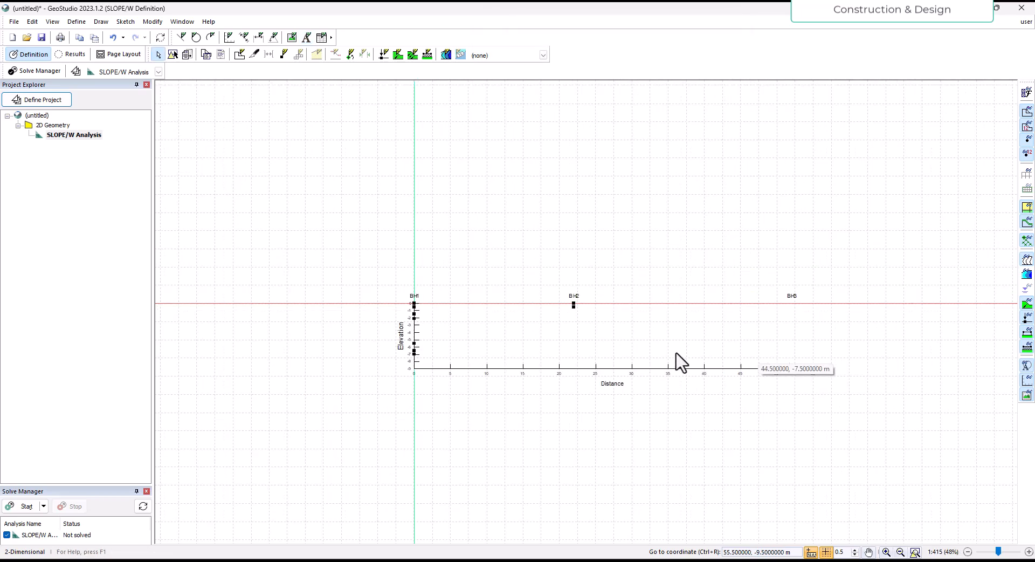
pyautogui.scroll(4, 626, 351)
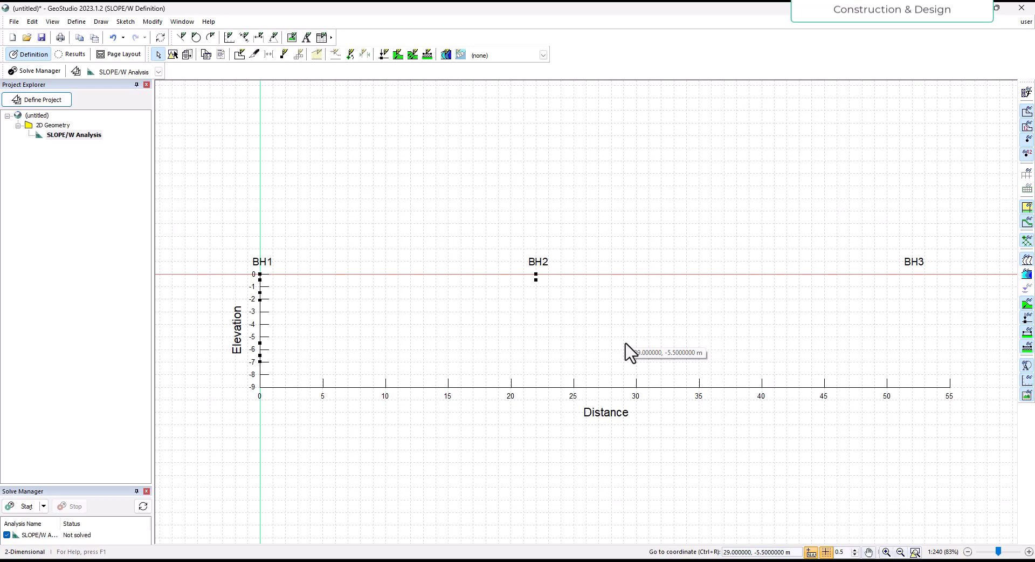
pyautogui.scroll(1, 625, 352)
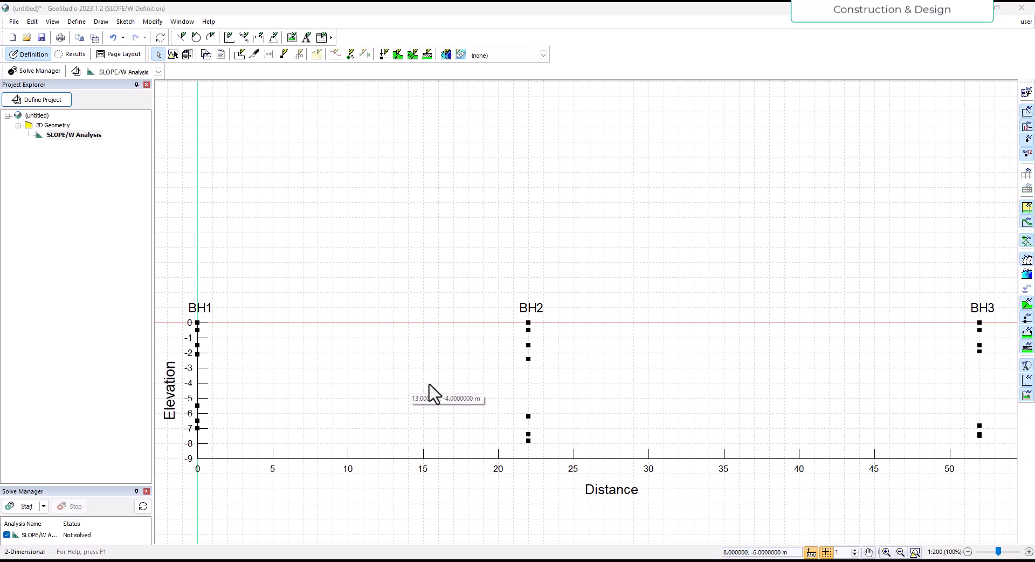
# Step: Review the soil layers and their boundary depths in the BH2 and BH3 logs in Word
pyautogui.moveTo(535, 560)
pyautogui.click(576, 534)
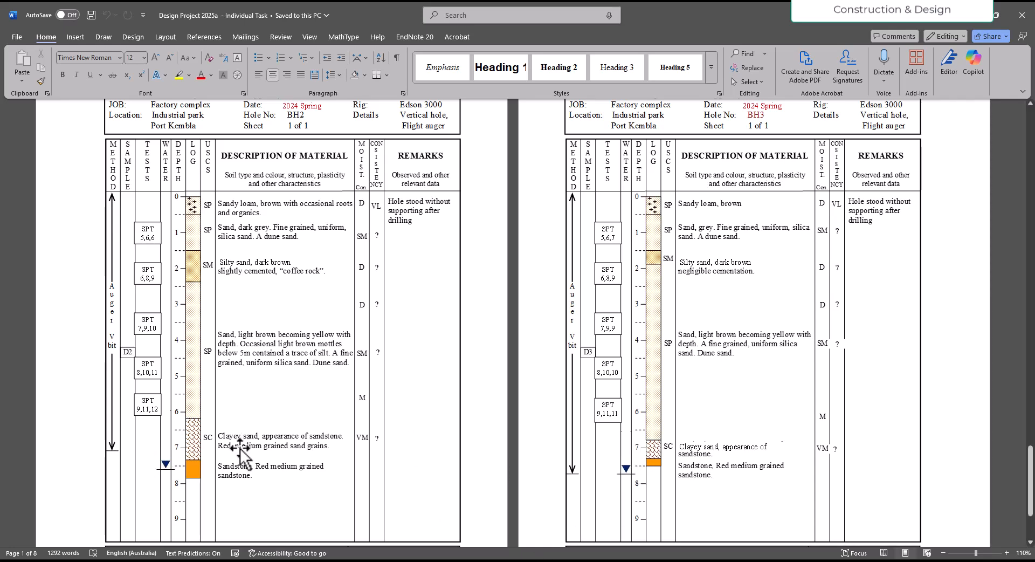
pyautogui.click(968, 12)
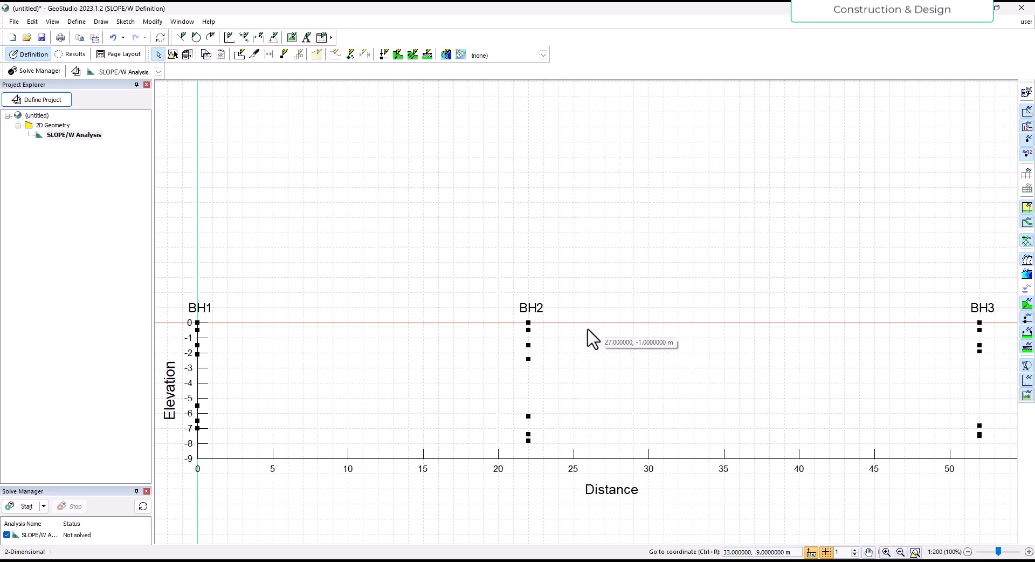
# Step: Start a polygonal domain region in GeoStudio along the ground surface through the top points of BH1, BH2 and BH3
pyautogui.click(102, 22)
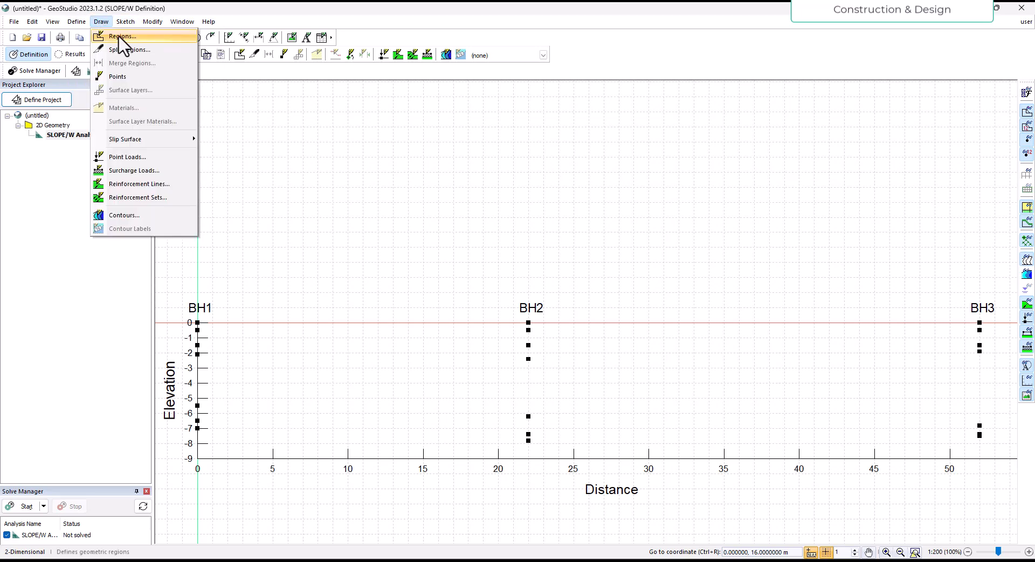
pyautogui.click(126, 38)
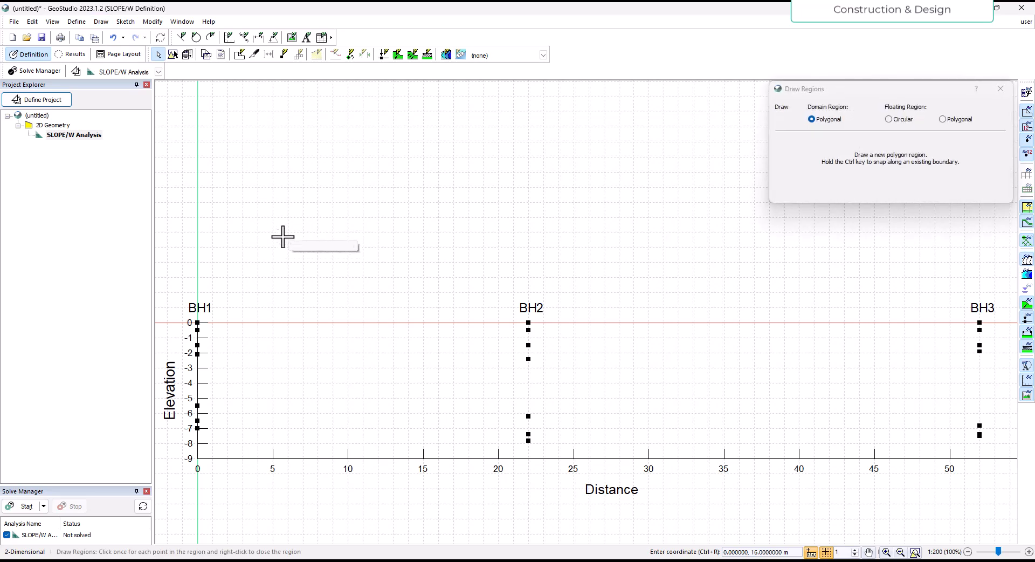
pyautogui.moveTo(888, 89)
pyautogui.mouseDown()
pyautogui.moveTo(873, 154)
pyautogui.moveTo(841, 167)
pyautogui.mouseUp()
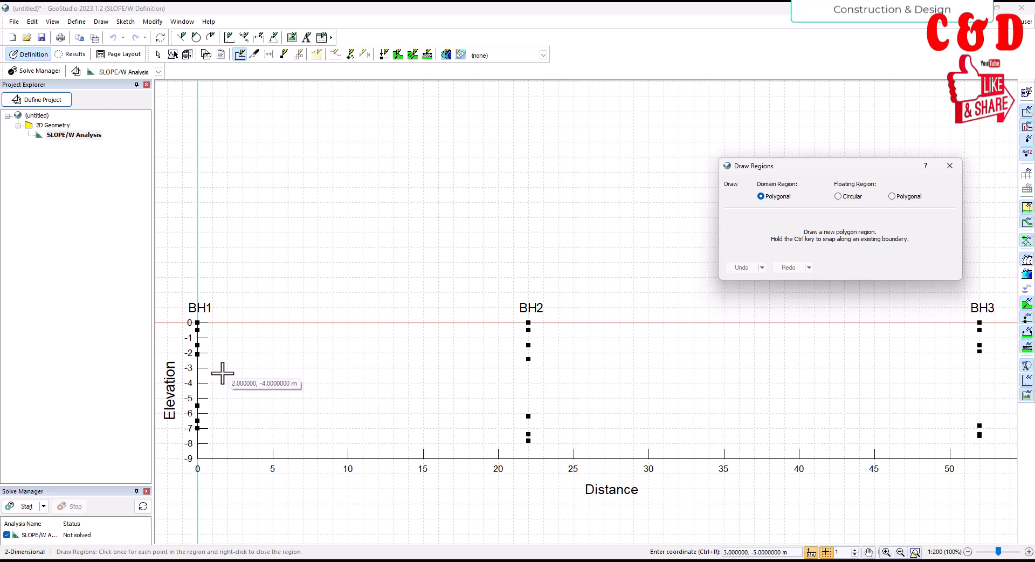
pyautogui.scroll(5, 199, 324)
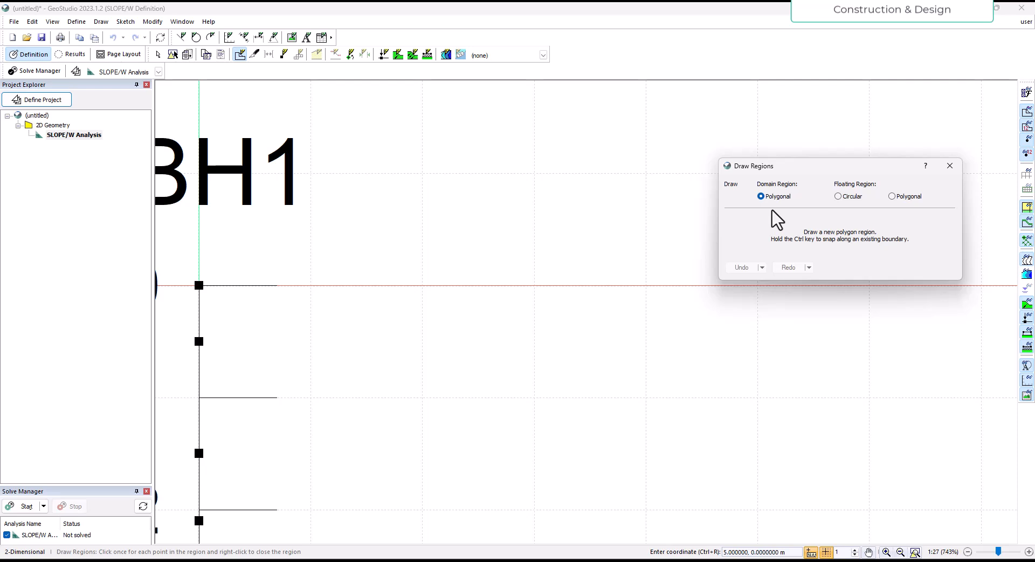
pyautogui.click(200, 286)
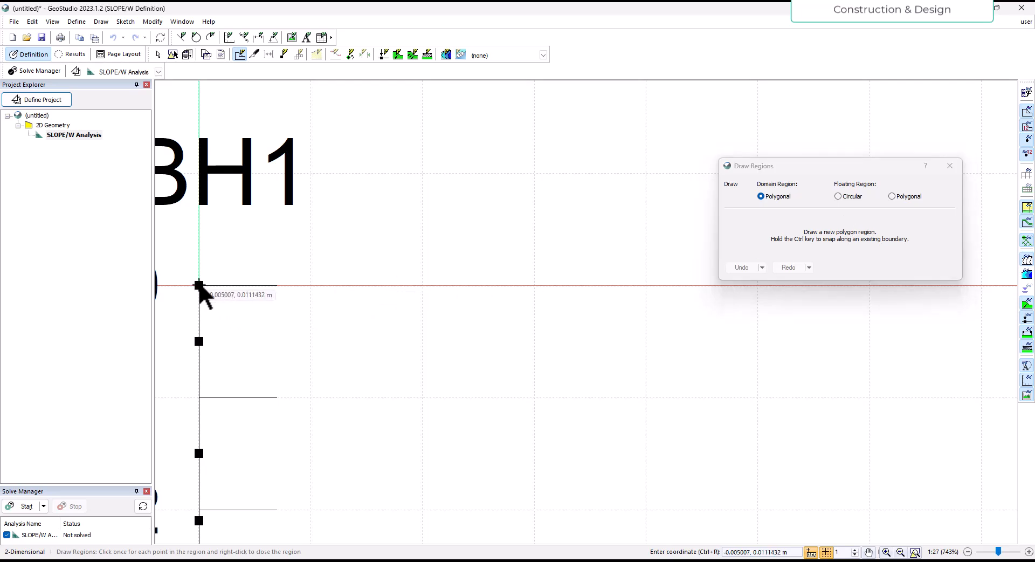
pyautogui.scroll(-5, 269, 315)
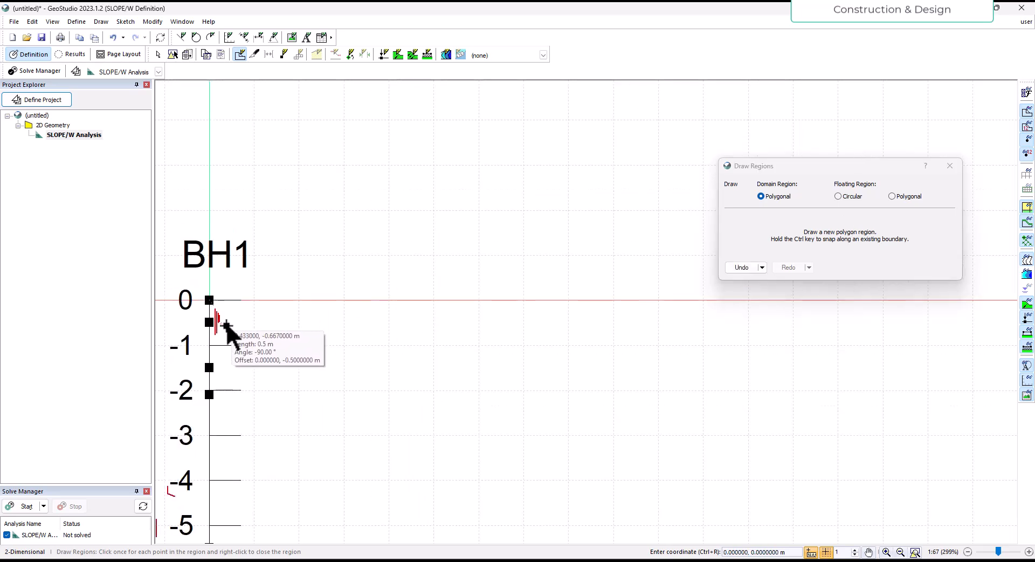
pyautogui.scroll(3, 550, 318)
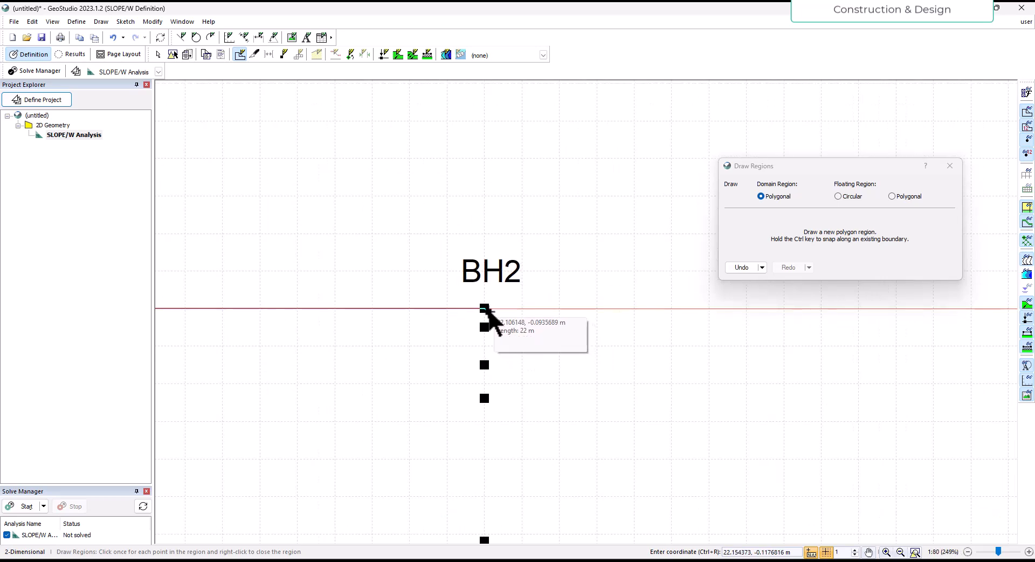
pyautogui.click(485, 308)
pyautogui.scroll(-4, 353, 372)
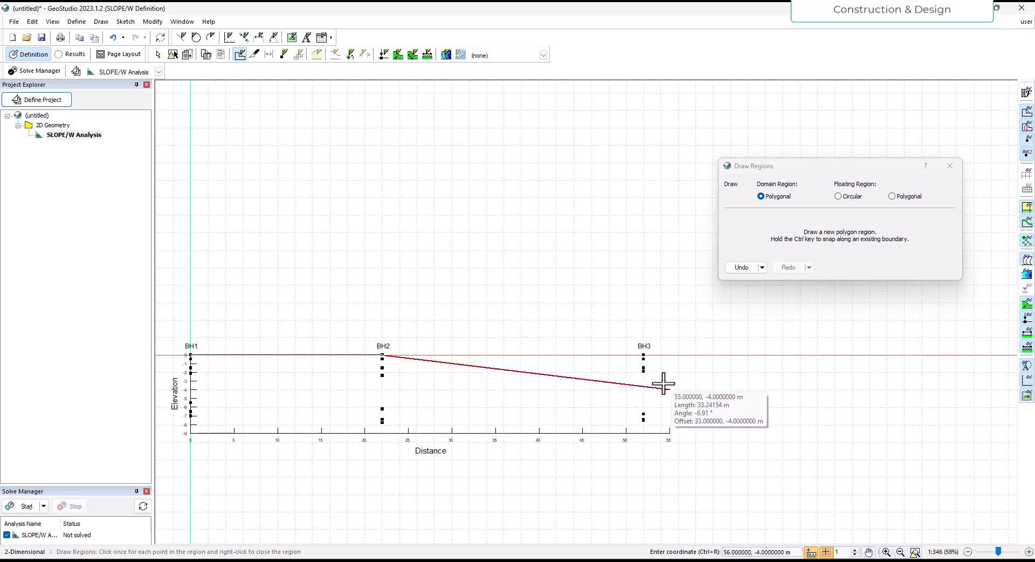
pyautogui.scroll(5, 647, 360)
pyautogui.click(640, 351)
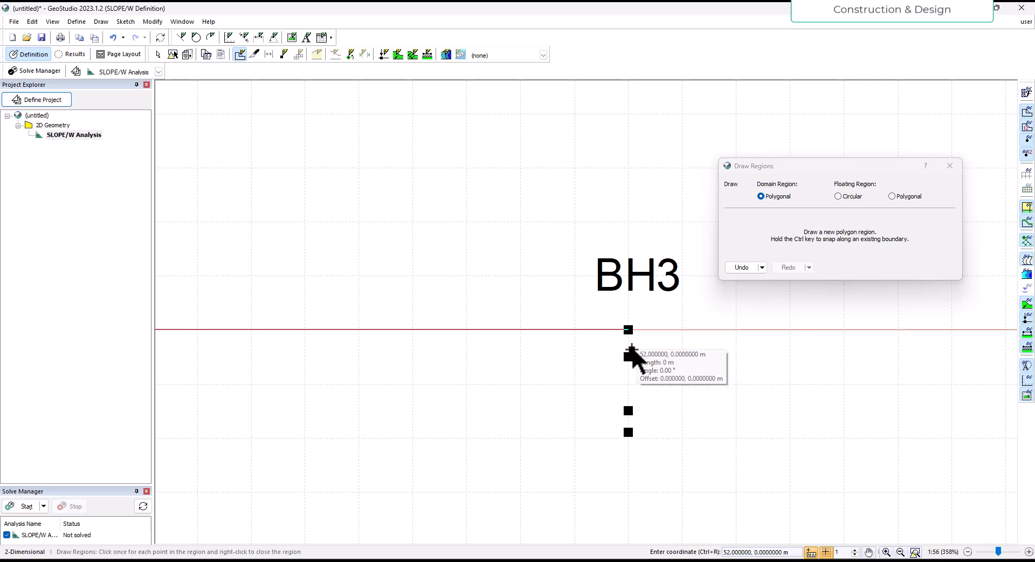
# Step: Check the BH3 log in Word, then close the top region in GeoStudio through the -0.5 m points of BH3, BH2 and BH1
pyautogui.click(578, 561)
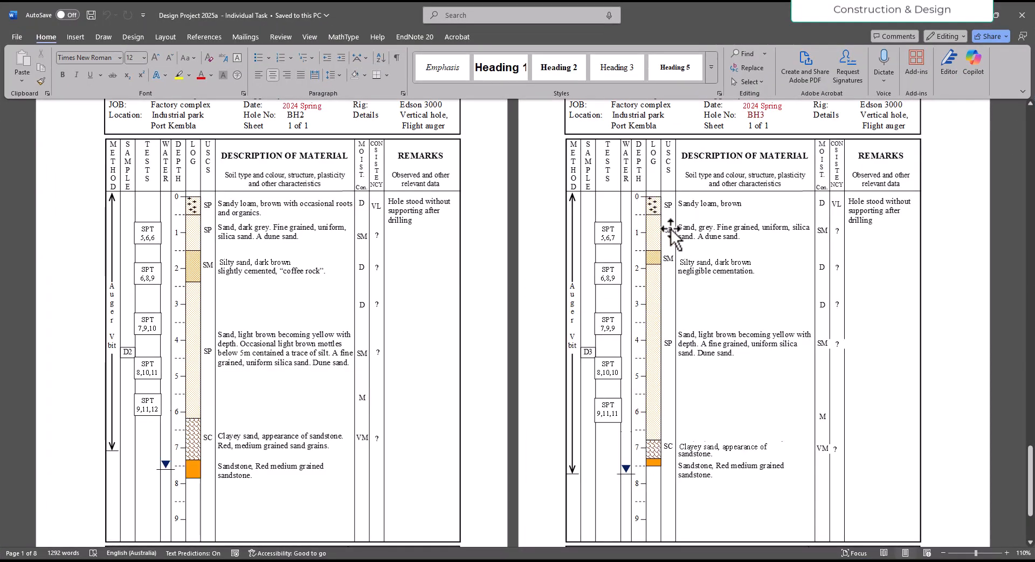
pyautogui.click(970, 15)
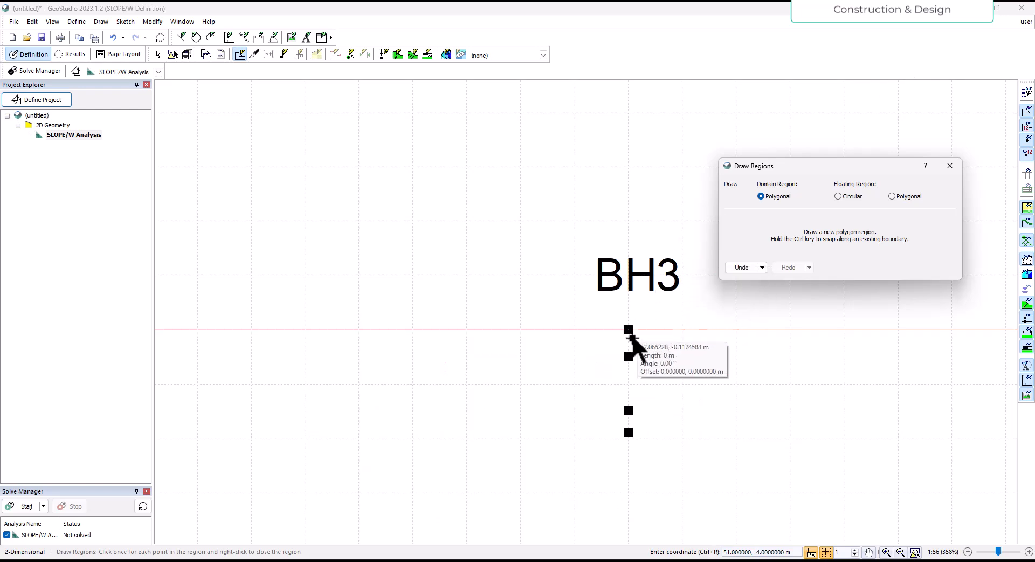
pyautogui.click(628, 357)
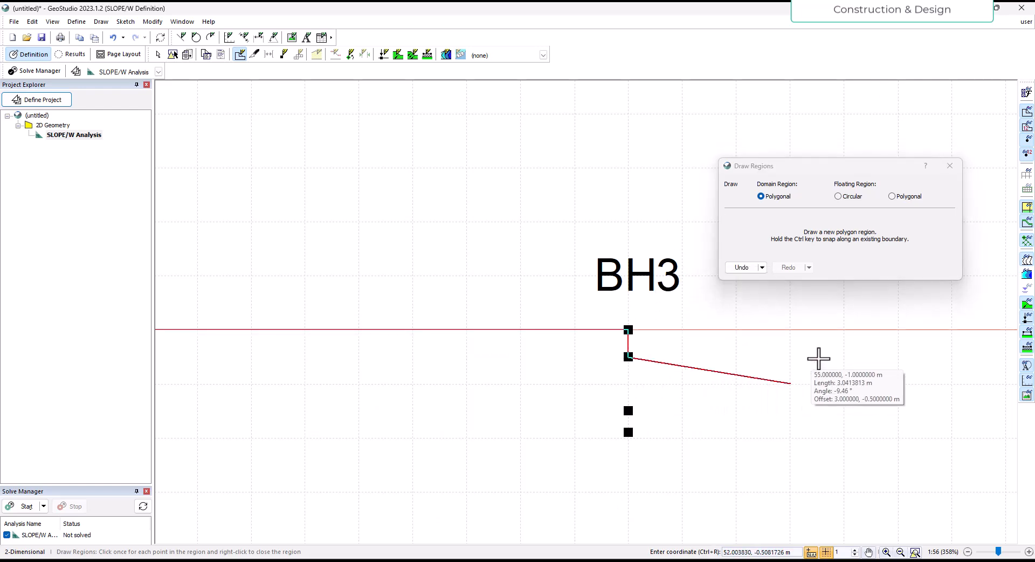
pyautogui.scroll(-5, 815, 358)
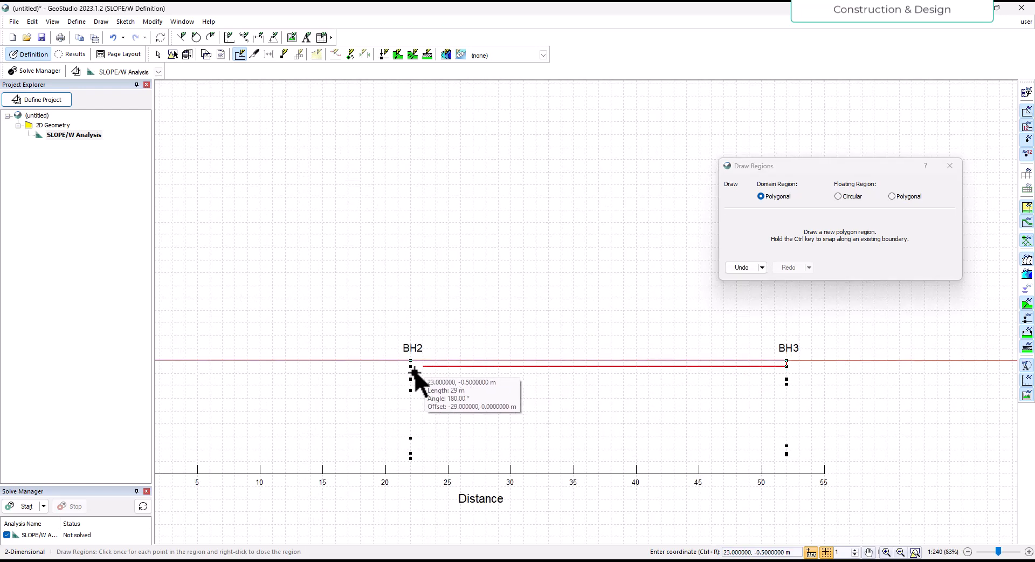
pyautogui.scroll(3, 411, 369)
pyautogui.click(407, 358)
pyautogui.scroll(-4, 779, 370)
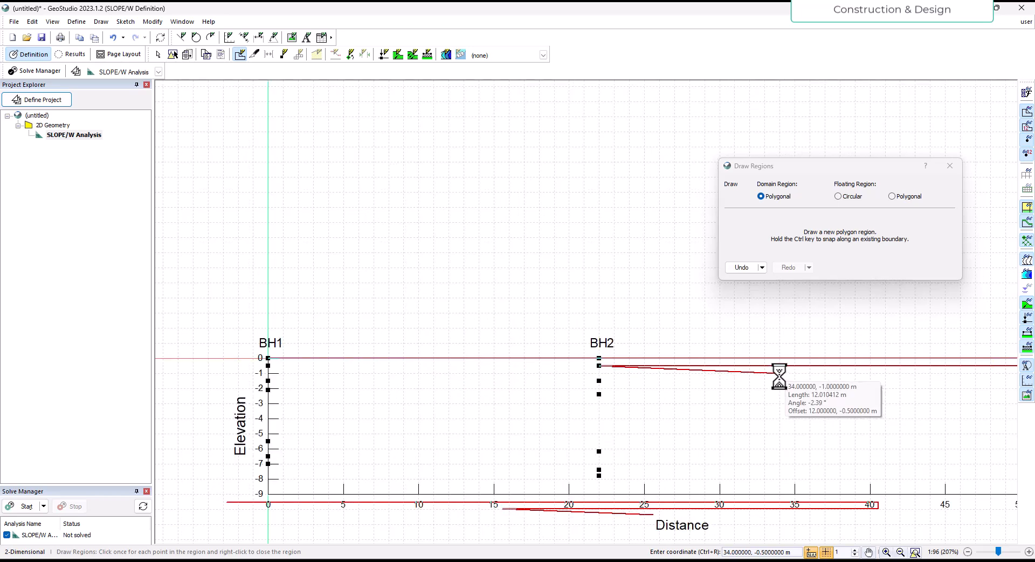
pyautogui.scroll(8, 355, 373)
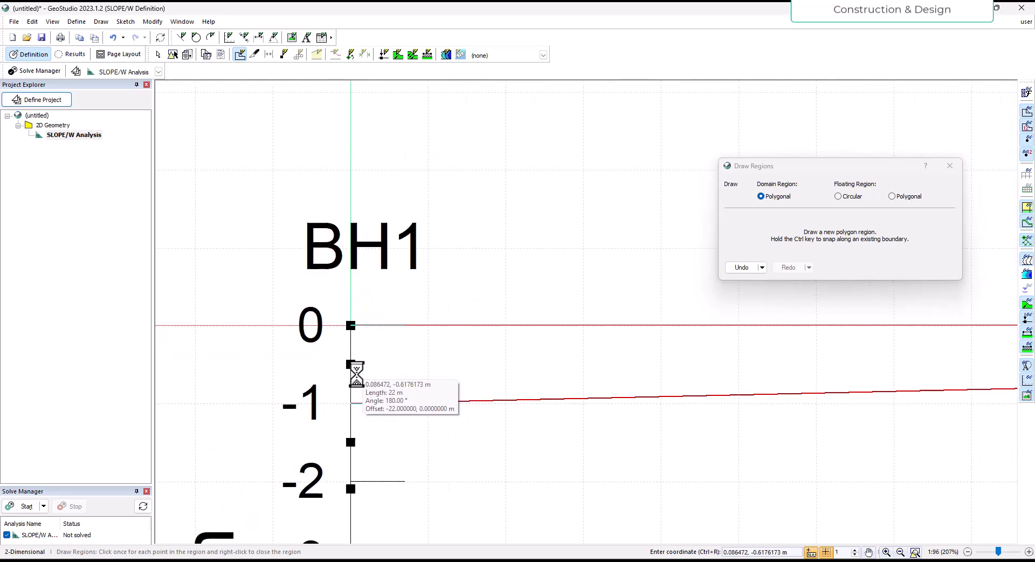
pyautogui.click(351, 364)
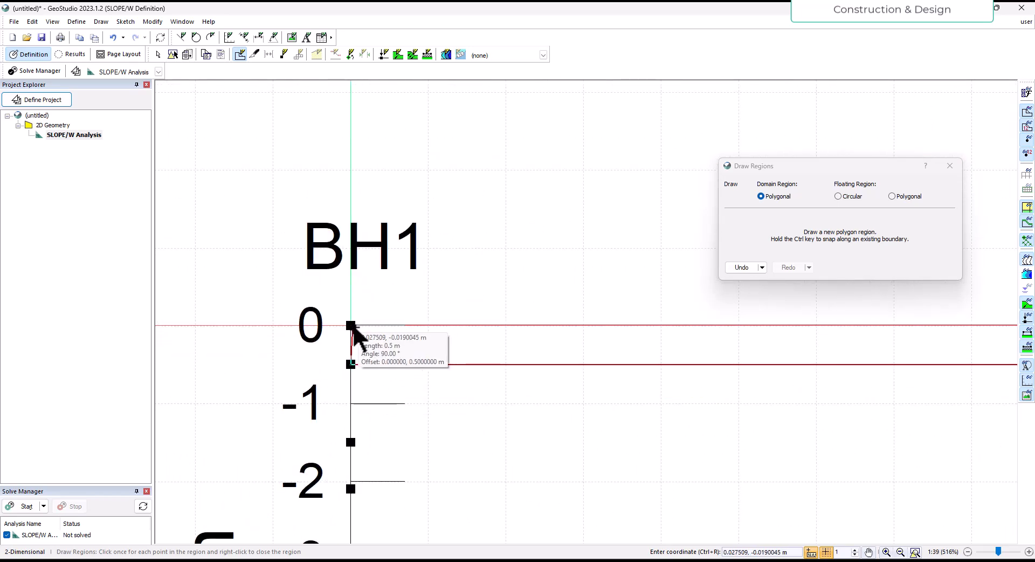
pyautogui.click(351, 325)
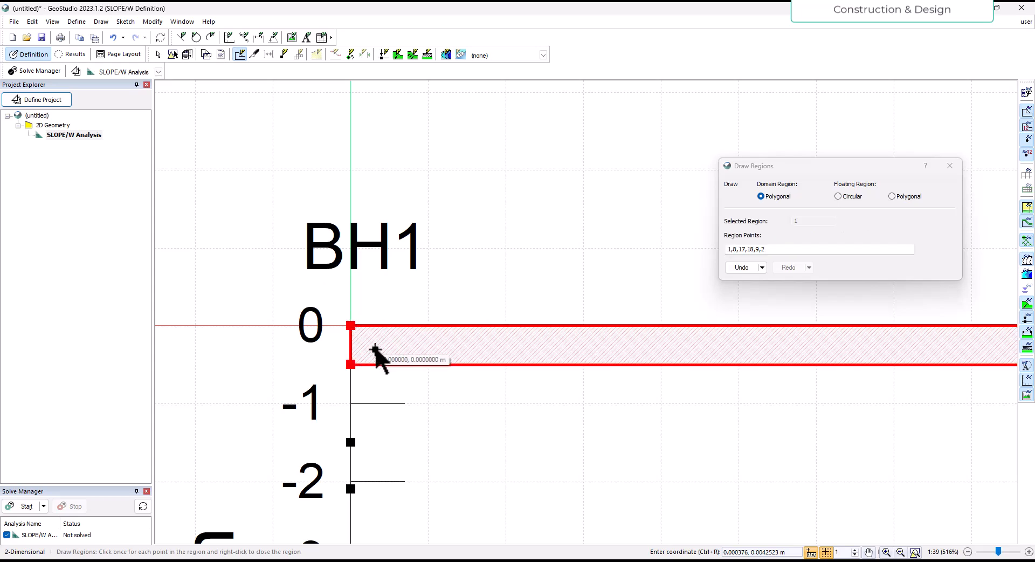
# Step: Complete the remaining five polygonal layer regions between BH1, BH2 and BH3 down to their lowest points, and finish drawing regions
pyautogui.scroll(-8, 270, 356)
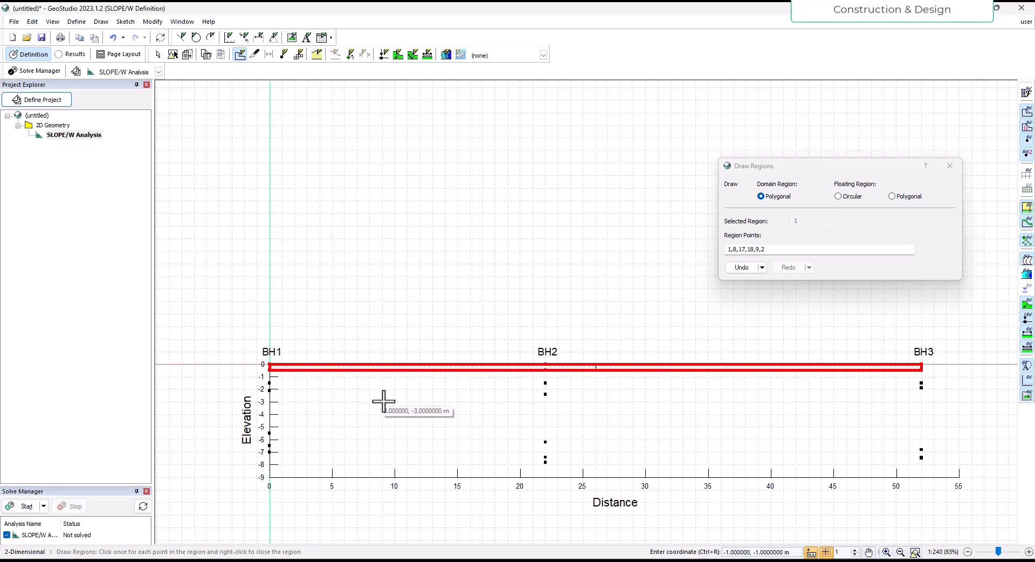
pyautogui.scroll(3, 594, 365)
pyautogui.scroll(6, 605, 358)
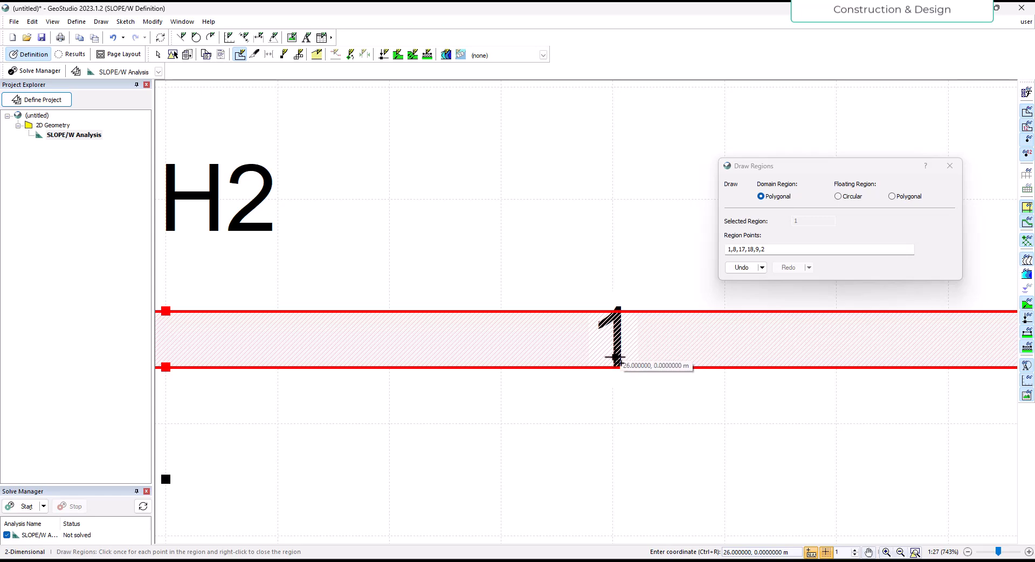
pyautogui.scroll(-7, 617, 346)
pyautogui.scroll(-2, 642, 334)
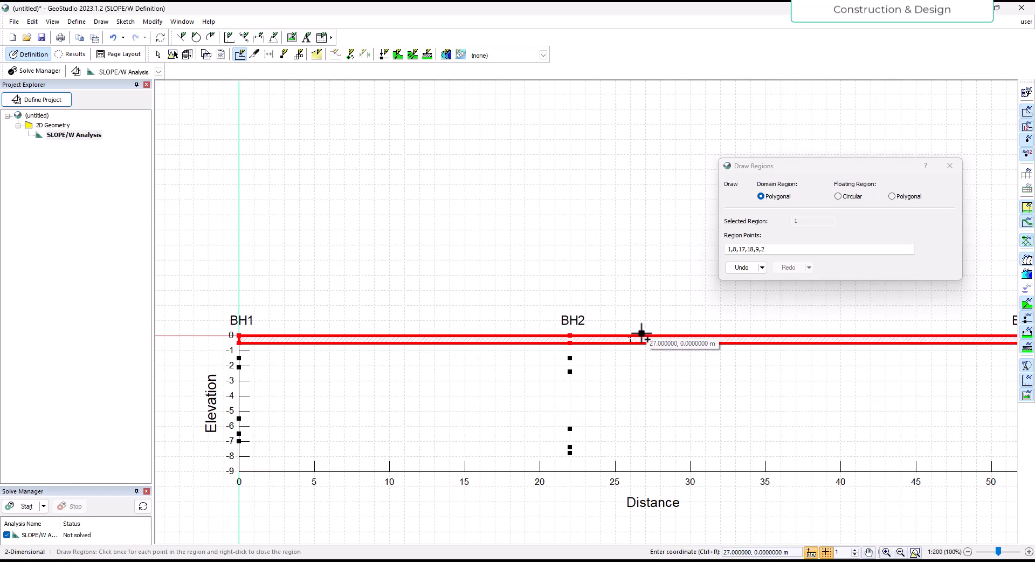
pyautogui.scroll(-2, 273, 370)
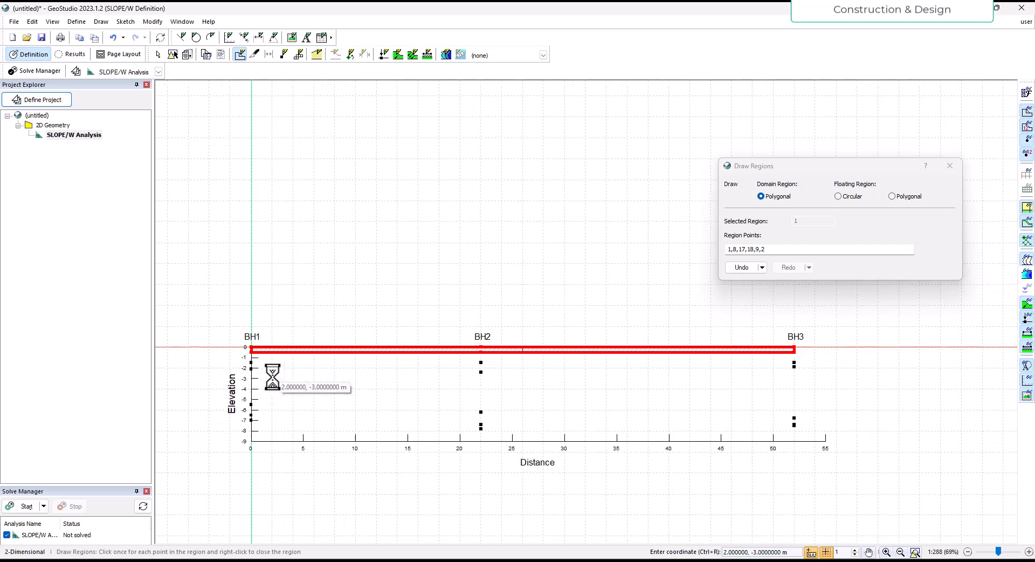
pyautogui.scroll(1, 364, 382)
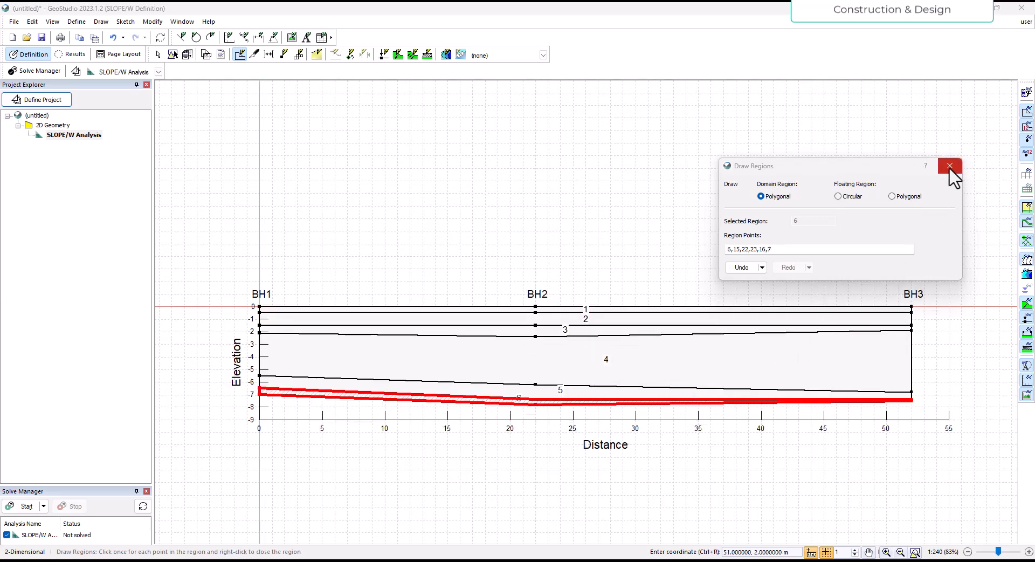
pyautogui.click(950, 167)
# Step: Examine the numbered soil layer regions and their boundaries across BH1, BH2 and BH3
pyautogui.scroll(-1, 346, 401)
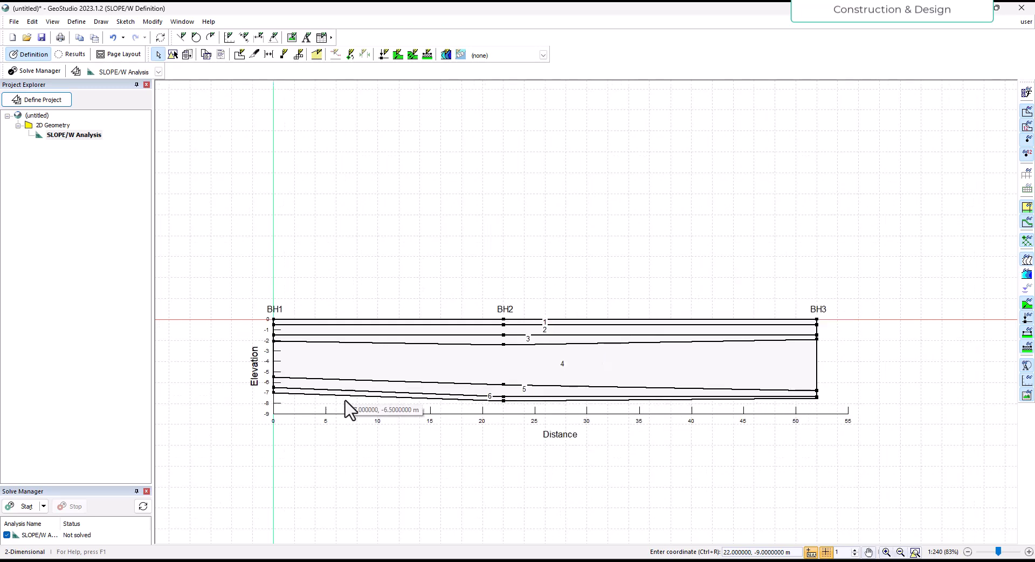
pyautogui.scroll(-1, 346, 401)
pyautogui.scroll(3, 512, 367)
pyautogui.scroll(-1, 752, 439)
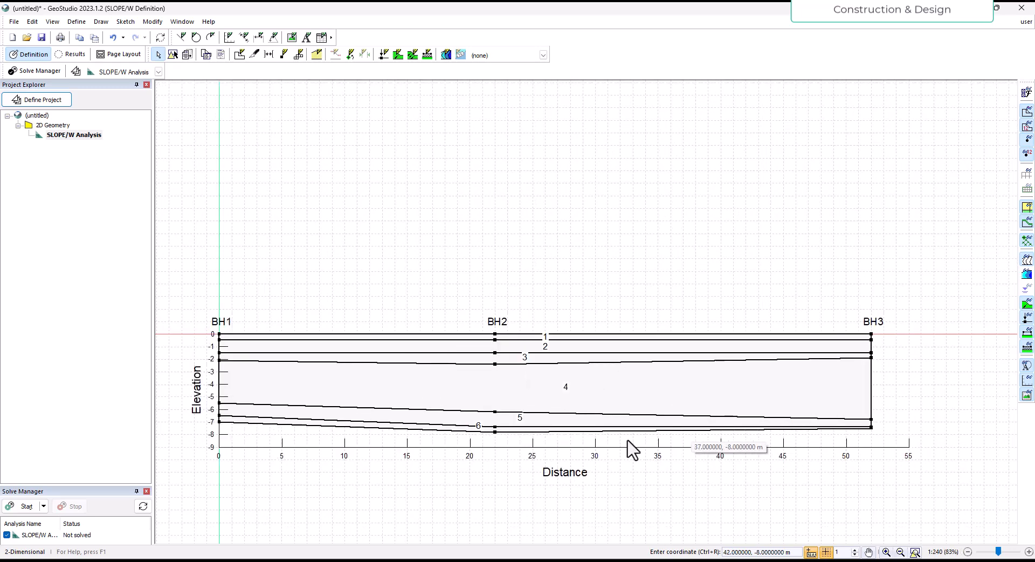
pyautogui.scroll(1, 461, 404)
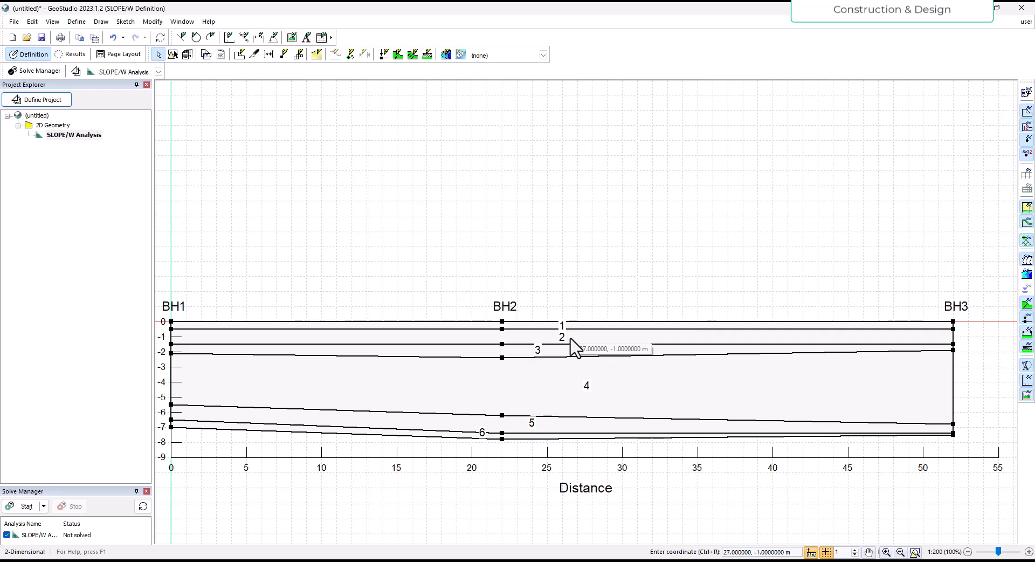
pyautogui.scroll(-2, 555, 474)
pyautogui.scroll(2, 555, 458)
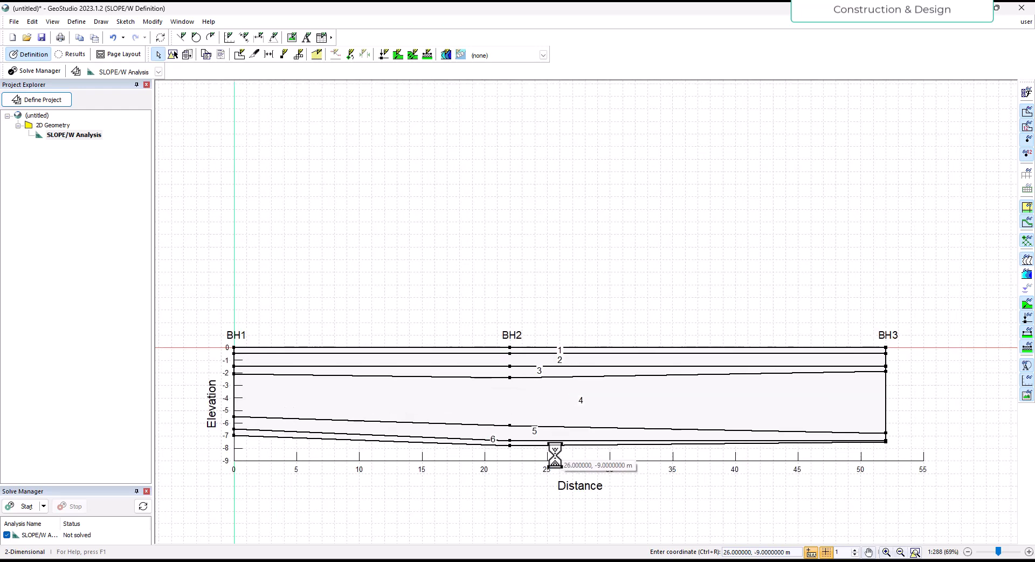
pyautogui.scroll(-1, 560, 465)
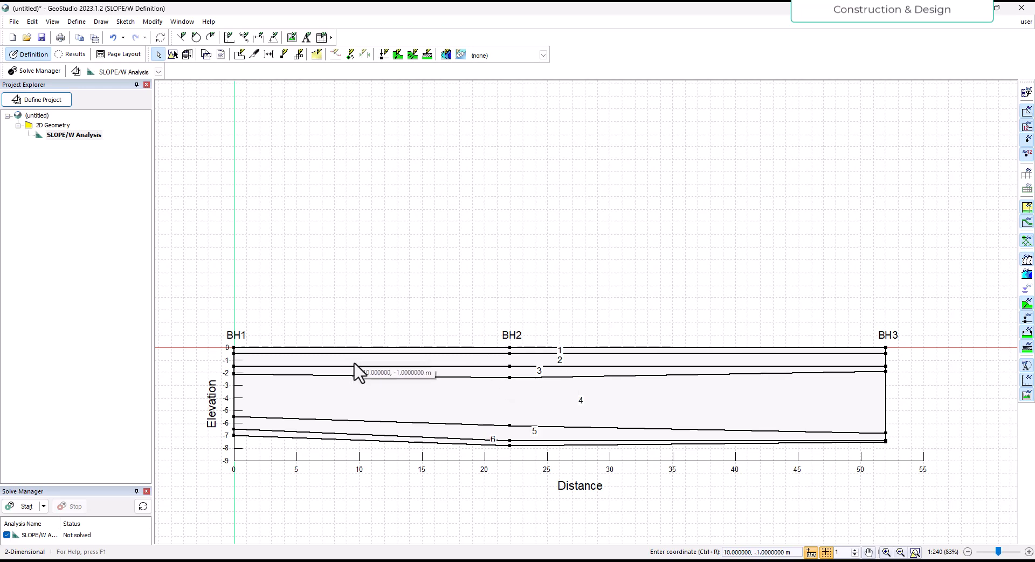
# Step: Open the material definitions and add a new material for the soil layers
pyautogui.click(76, 22)
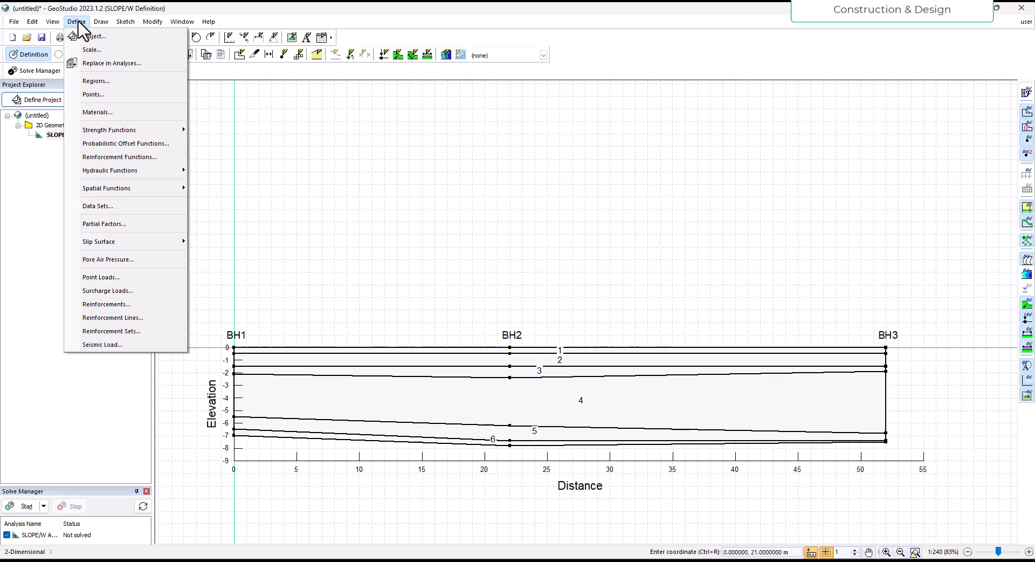
pyautogui.click(118, 114)
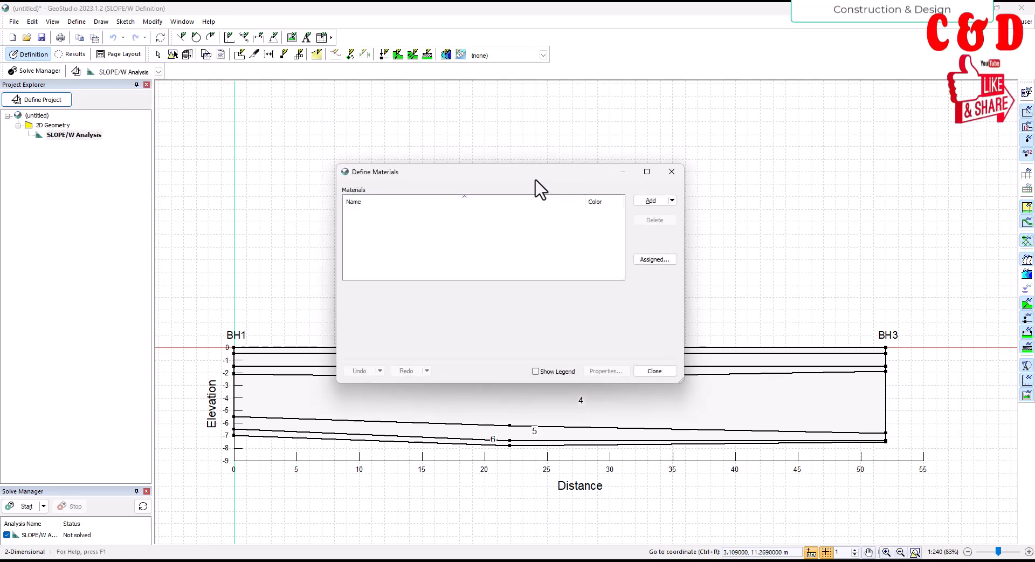
pyautogui.moveTo(534, 178); pyautogui.dragTo(472, 93)
pyautogui.click(577, 106)
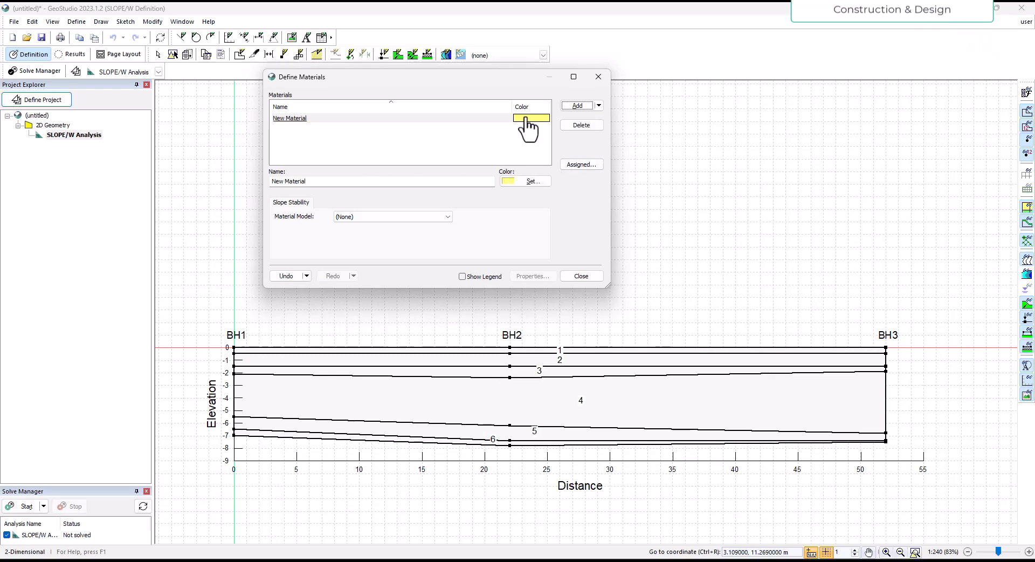
# Step: Look up the top layer's description in the BH1 log in Word and name the new material Sandy Loam in GeoStudio
pyautogui.click(322, 182)
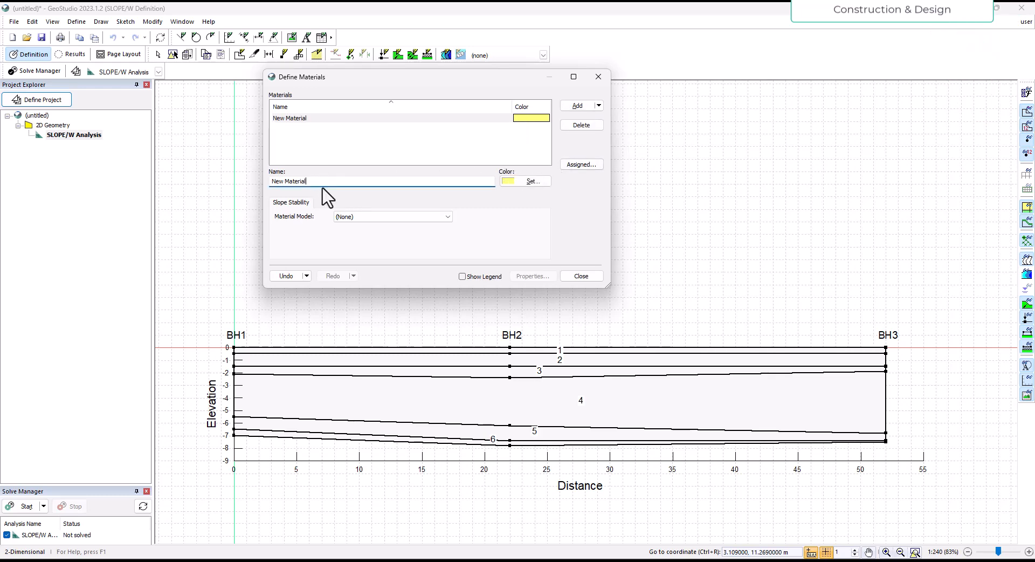
pyautogui.press('BackSpace')
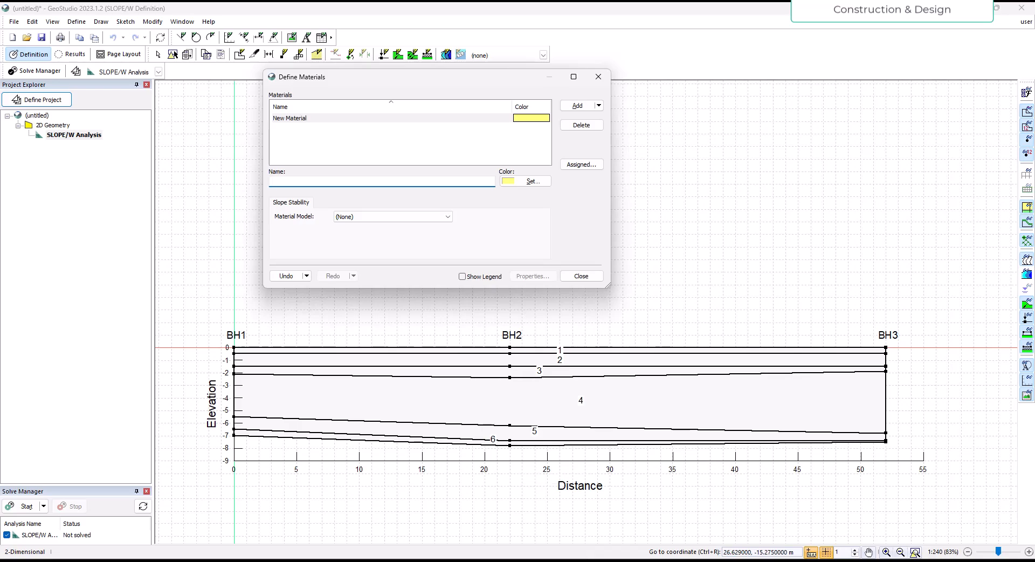
pyautogui.click(577, 560)
pyautogui.scroll(15, 618, 369)
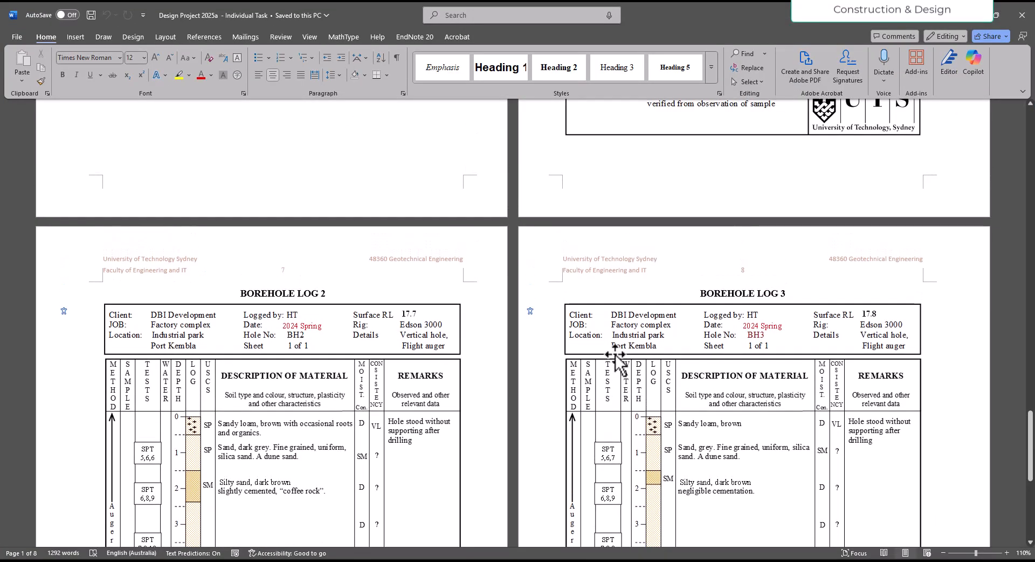
pyautogui.scroll(5, 614, 362)
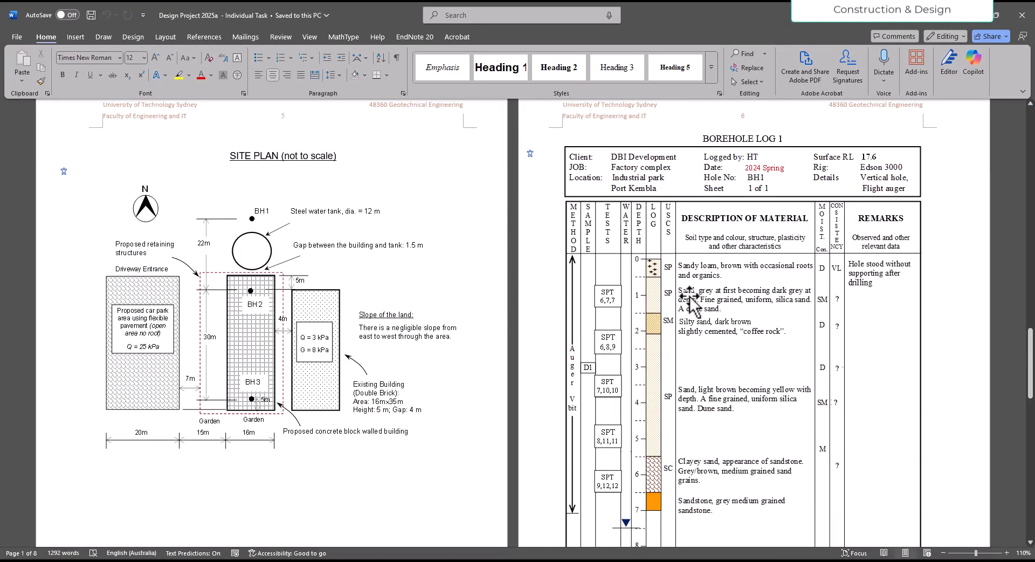
pyautogui.scroll(-2, 699, 267)
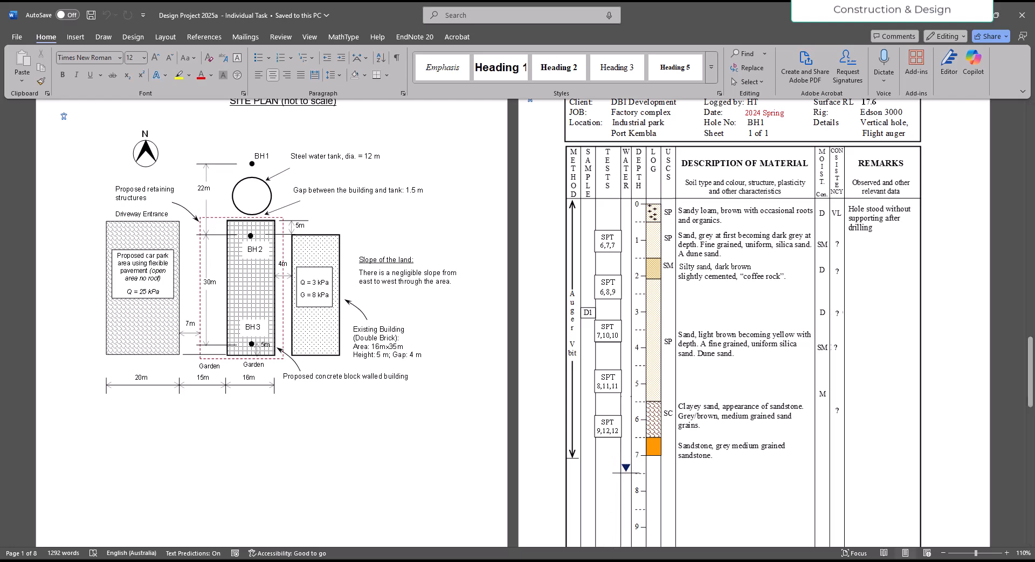
pyautogui.click(553, 560)
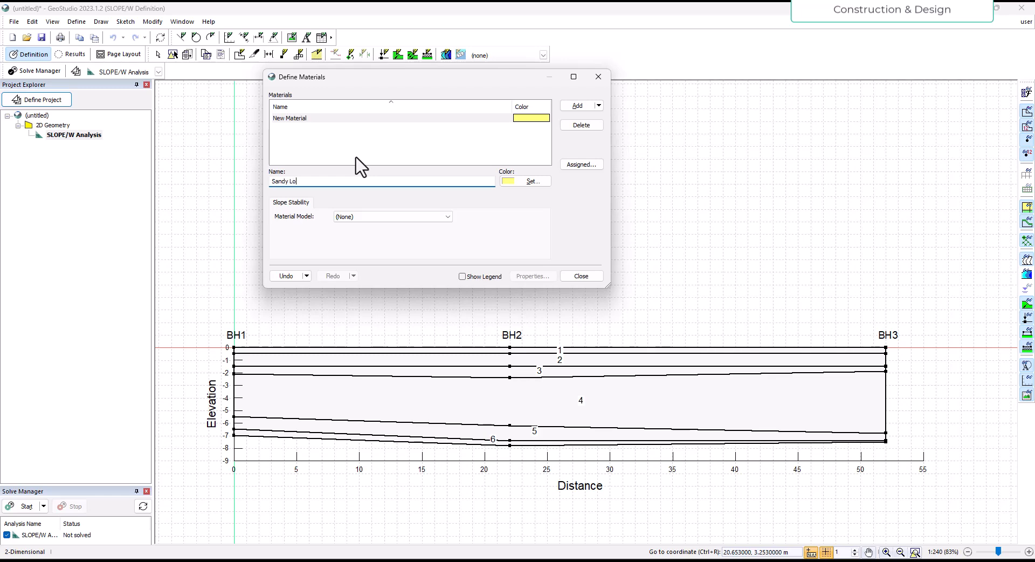
pyautogui.click(504, 183)
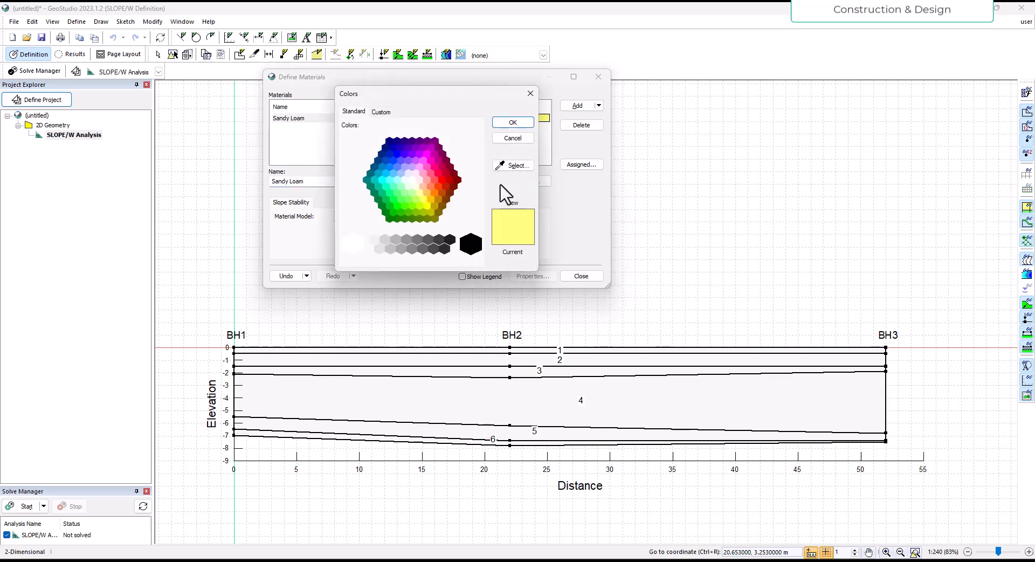
pyautogui.click(511, 134)
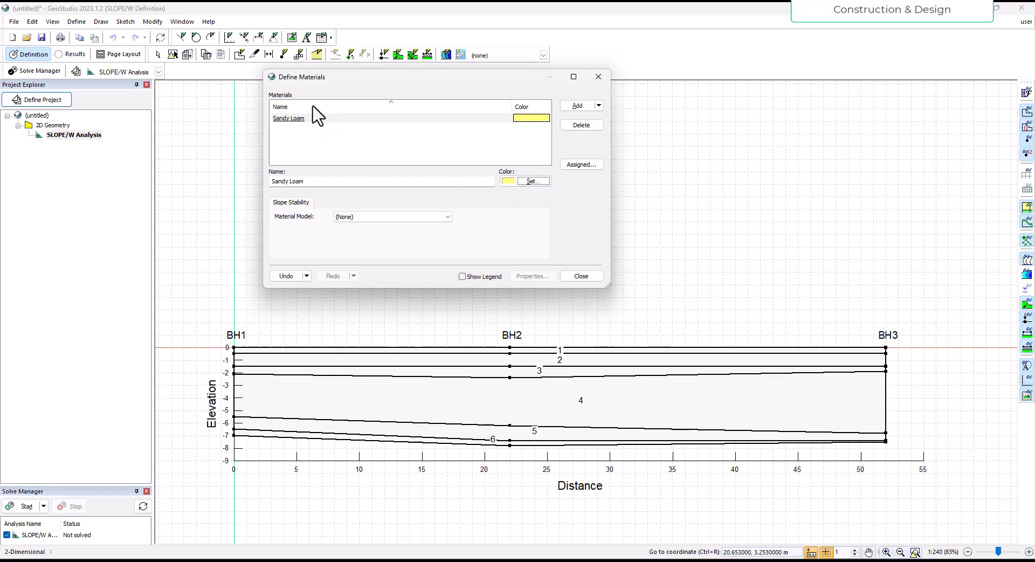
# Step: Add a second material named Sand after checking the borehole log in Word, and view the available material models
pyautogui.click(581, 106)
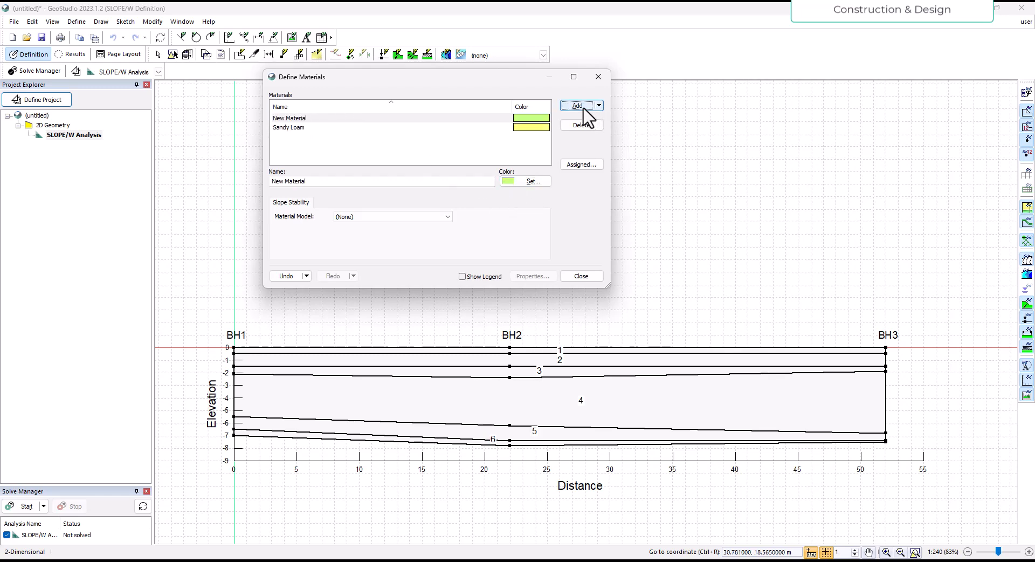
pyautogui.click(328, 185)
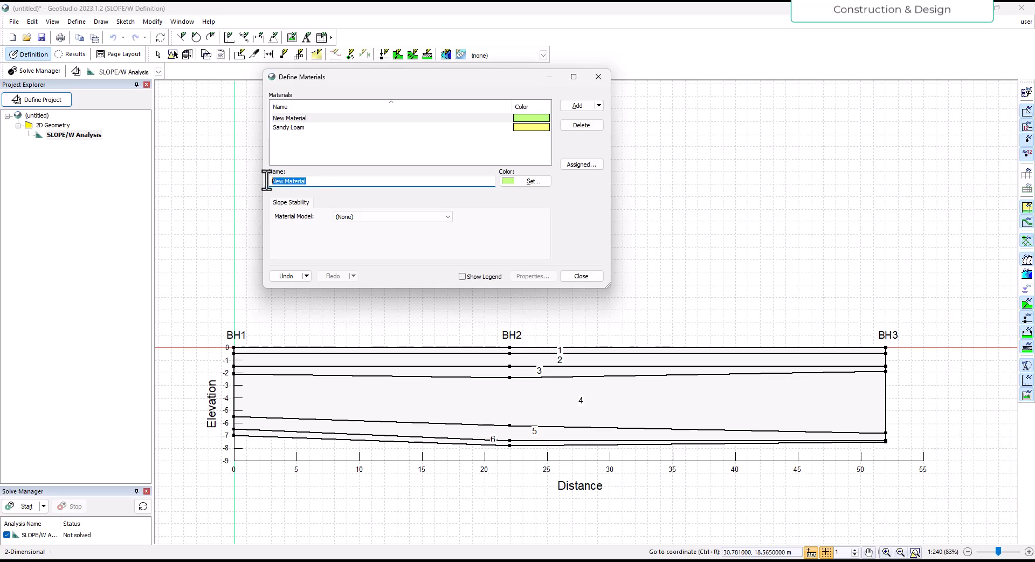
pyautogui.click(573, 561)
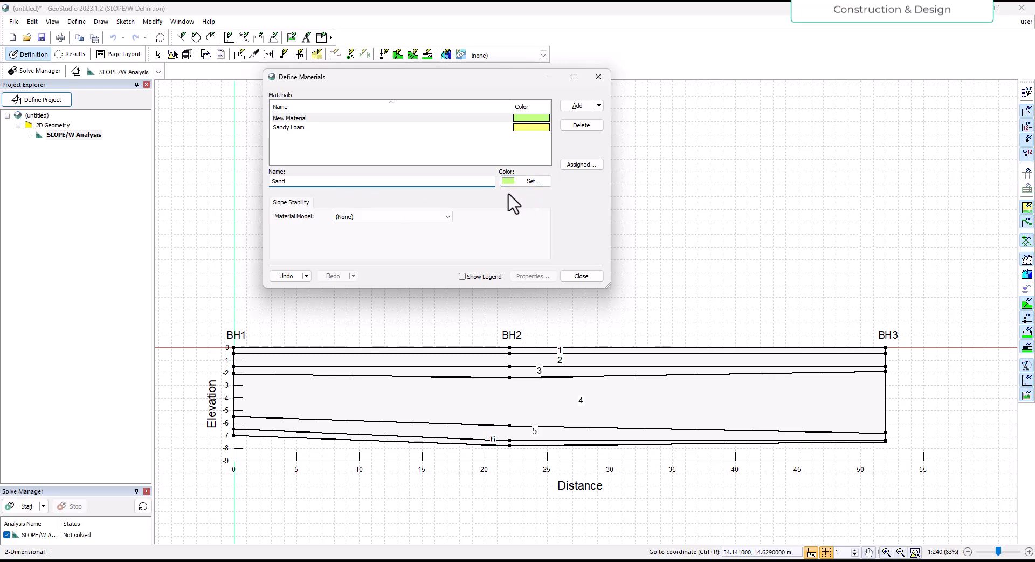
pyautogui.click(448, 217)
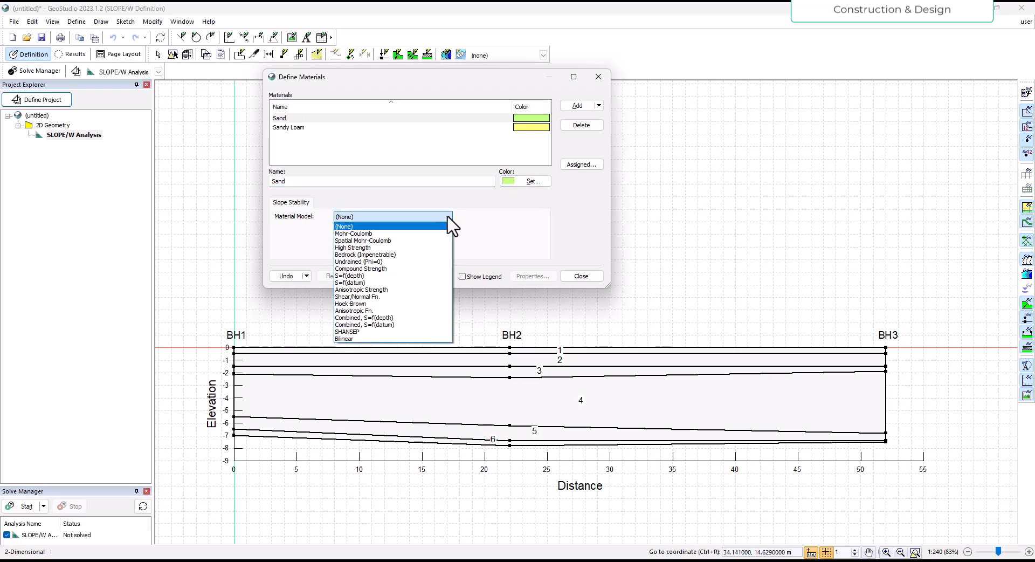
pyautogui.click(448, 219)
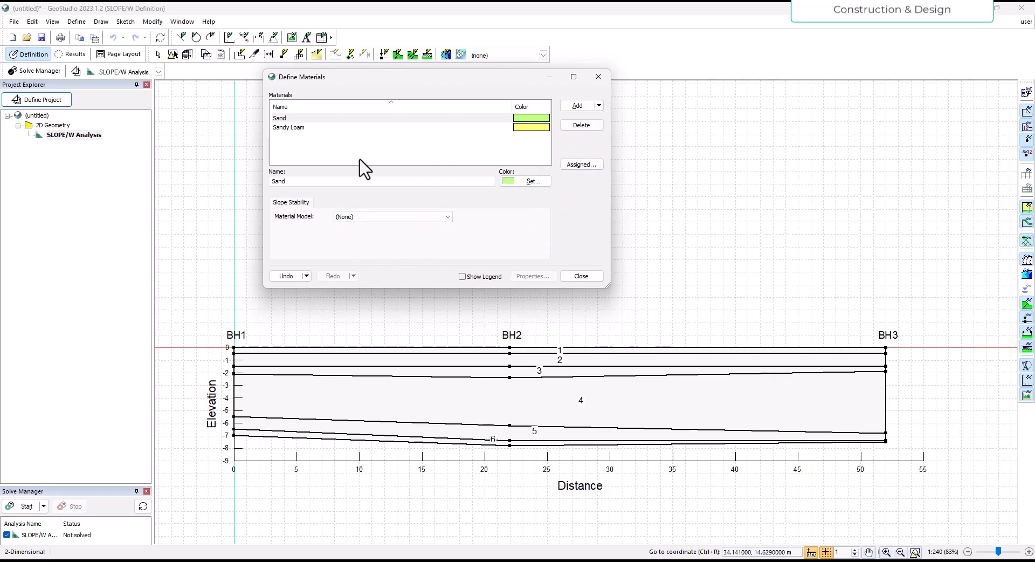
# Step: Add a third material named Silty Sand, matching the BH1 log in Word, and set its colour to magenta
pyautogui.click(583, 105)
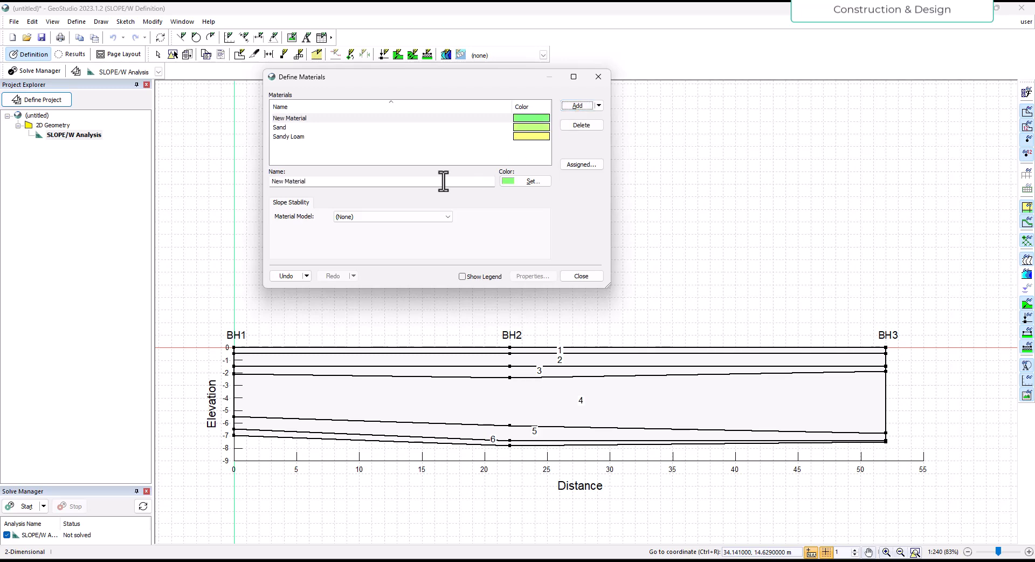
pyautogui.click(347, 186)
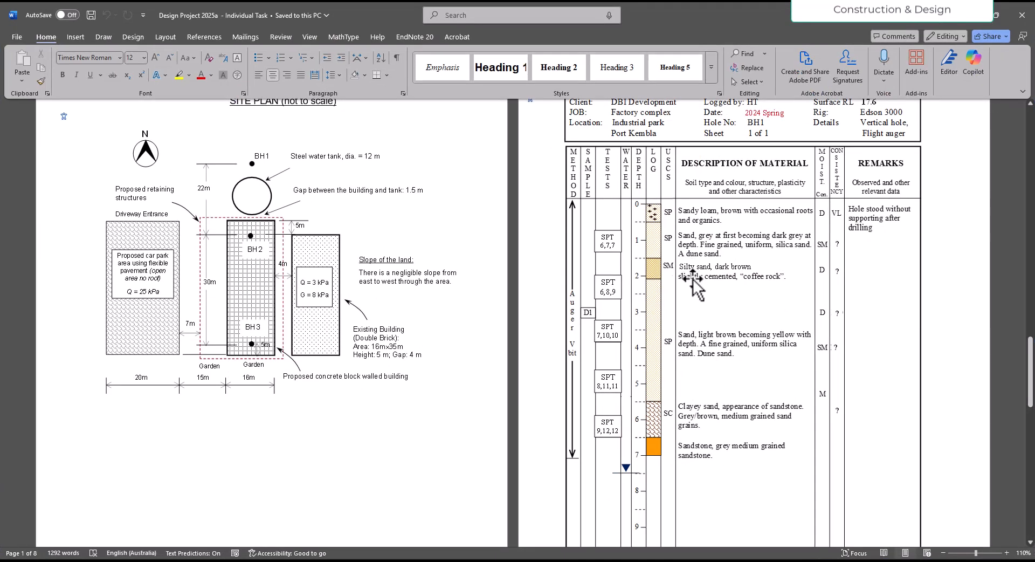
pyautogui.scroll(2, 694, 286)
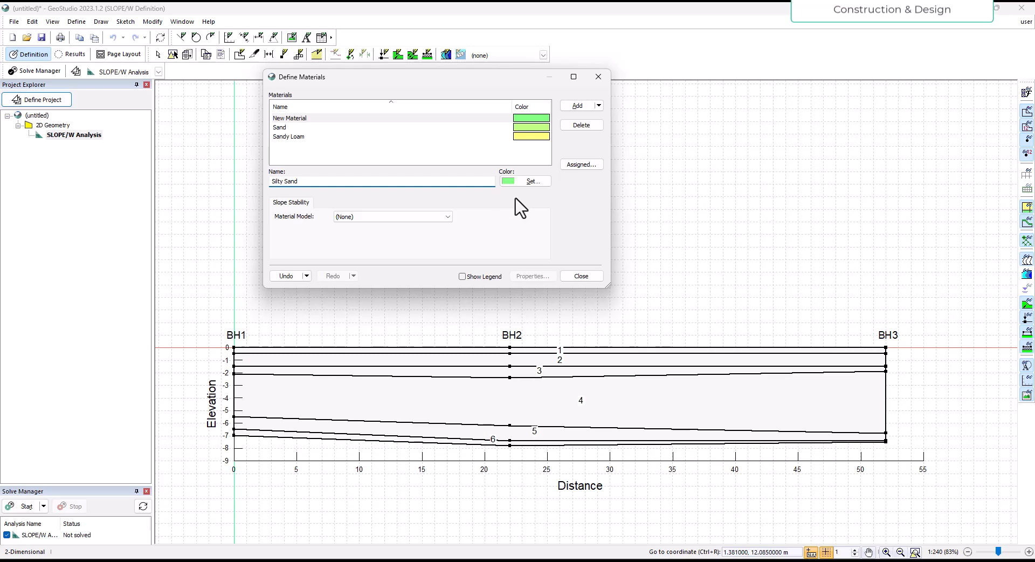
pyautogui.click(528, 183)
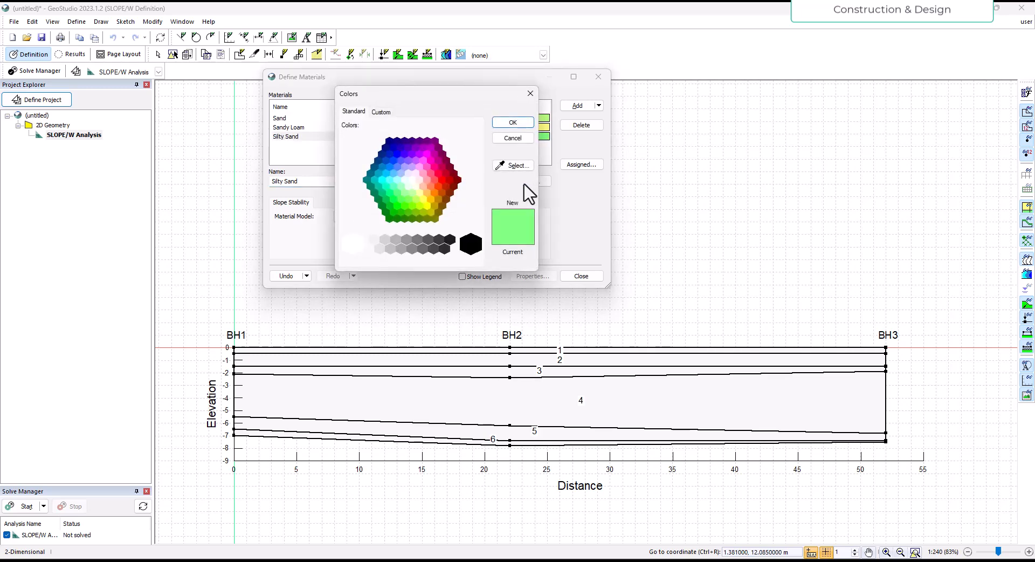
pyautogui.click(431, 158)
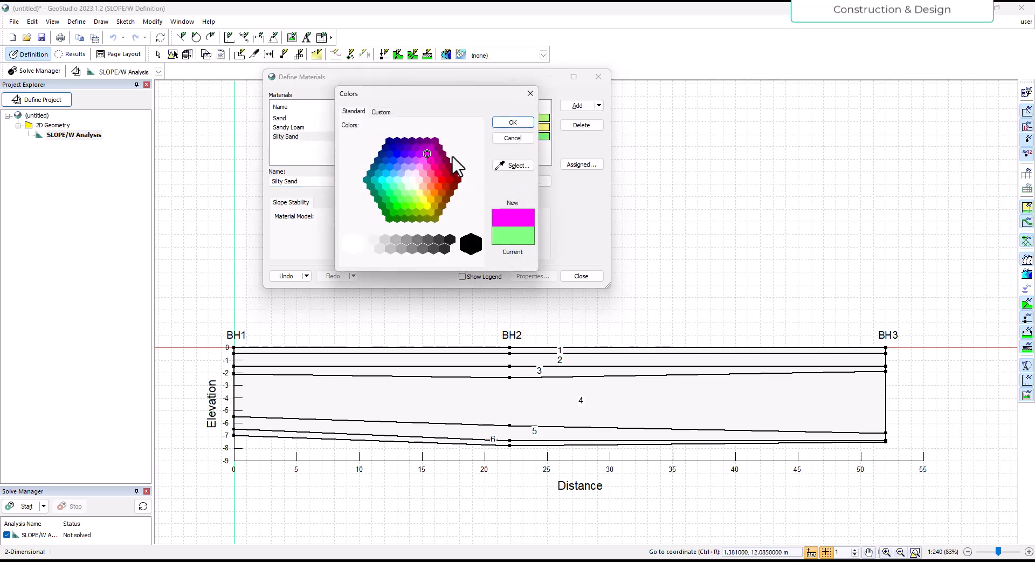
pyautogui.click(513, 122)
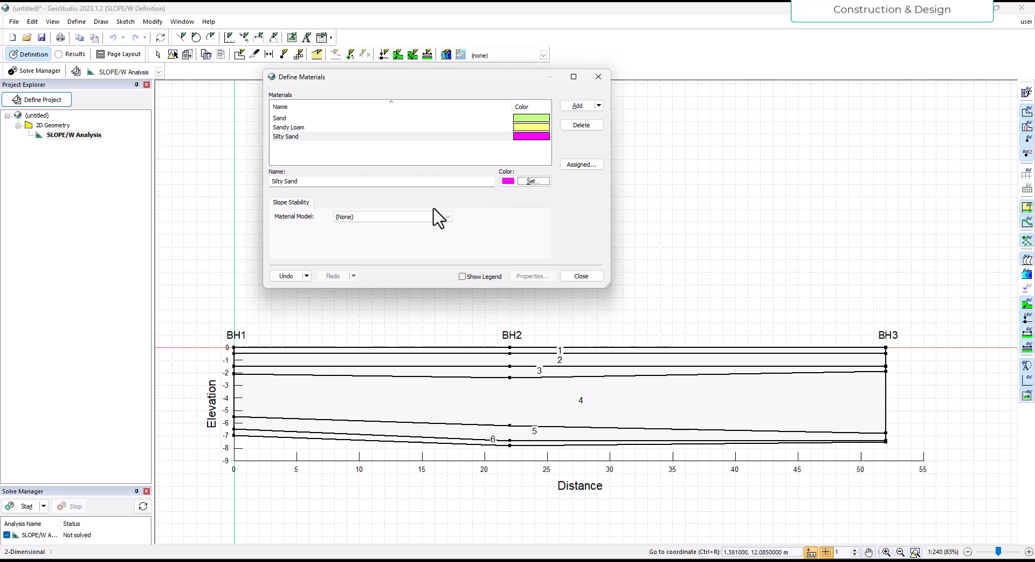
# Step: Add another material named Clayey Sand after checking the BH1 log in Word, and set its colour to dark red
pyautogui.click(574, 105)
pyautogui.click(350, 181)
pyautogui.moveTo(345, 180); pyautogui.dragTo(221, 167)
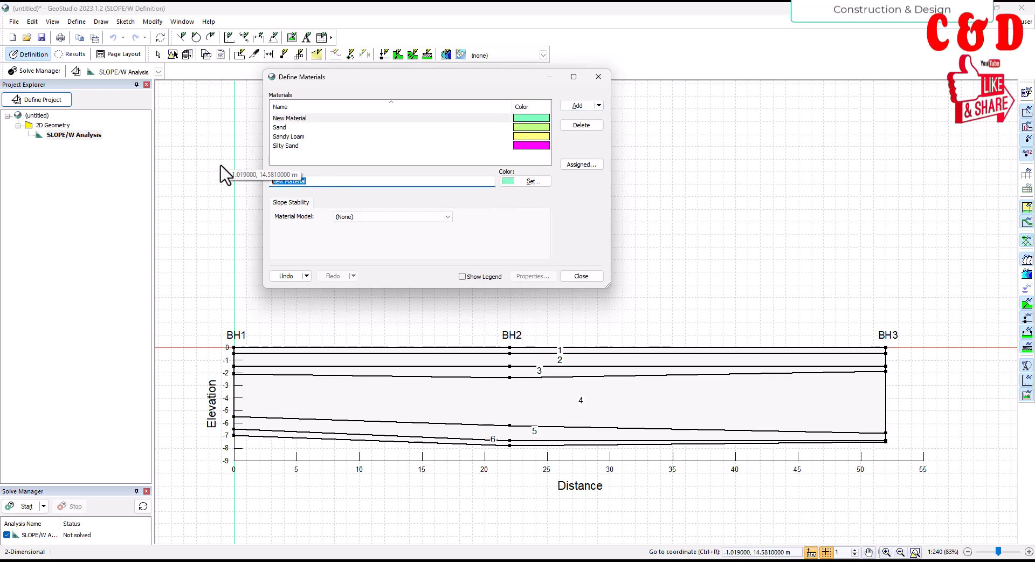
pyautogui.press('BackSpace')
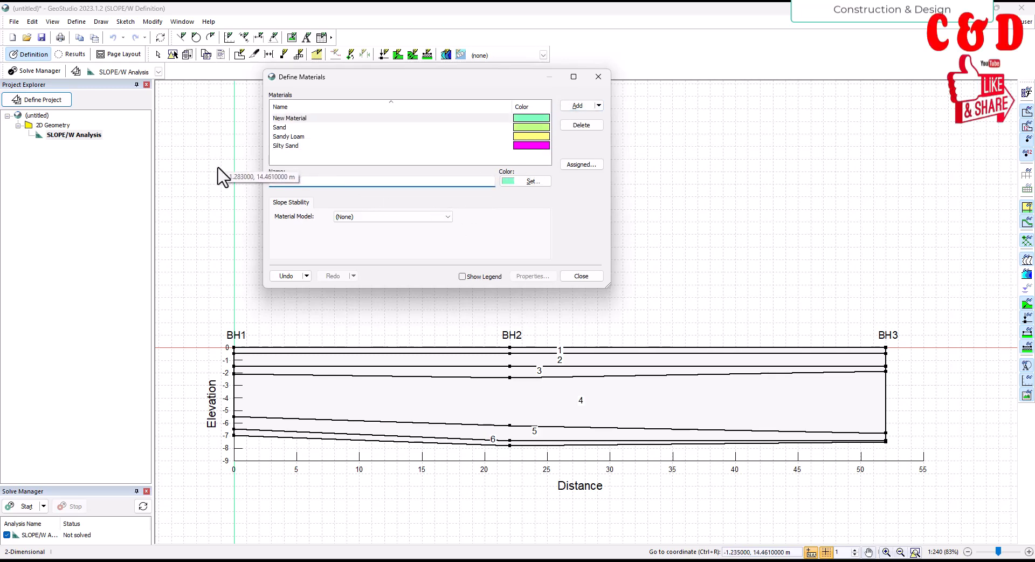
pyautogui.click(560, 561)
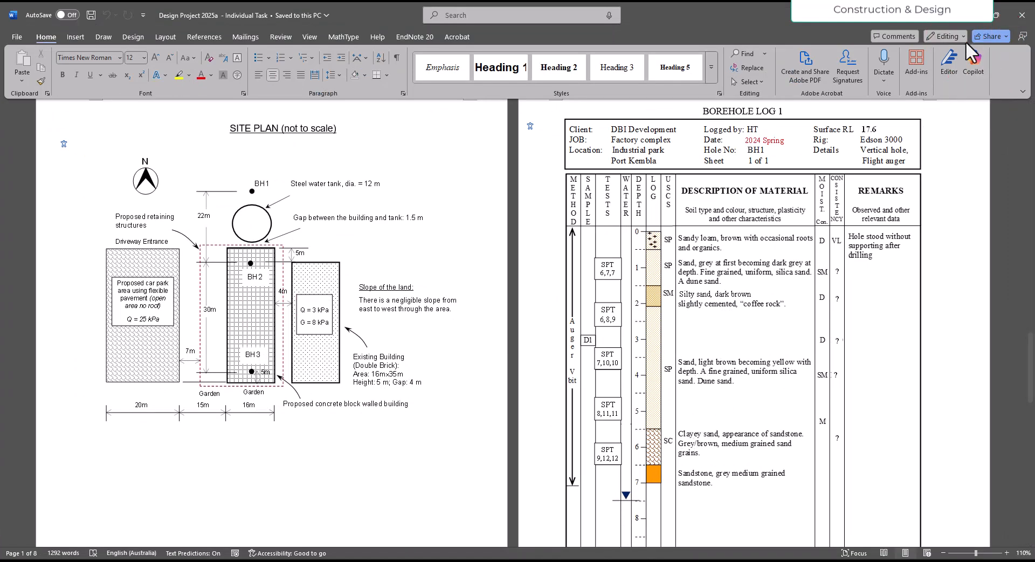
pyautogui.click(970, 15)
pyautogui.write('Clayey Sand')
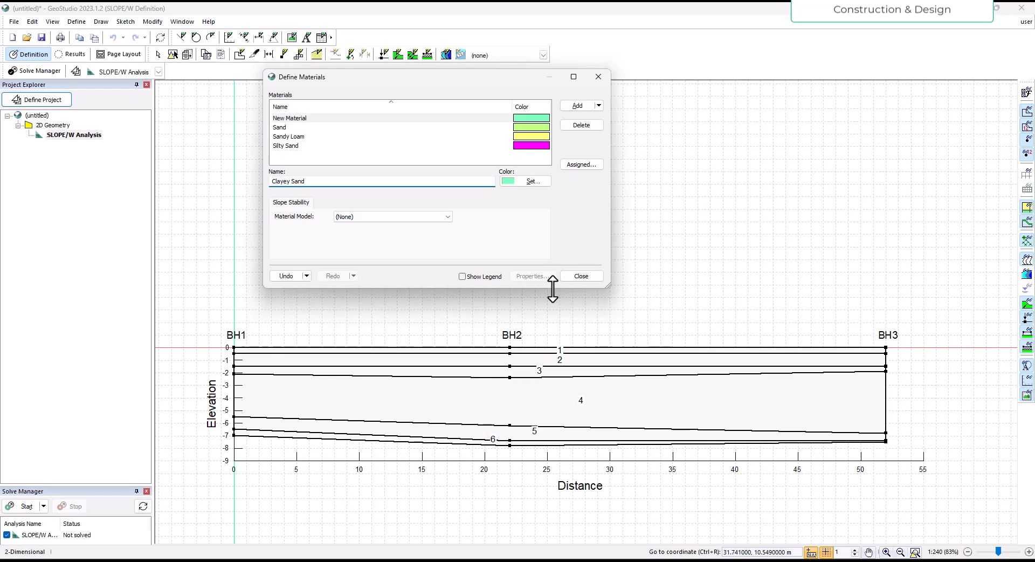
pyautogui.click(533, 181)
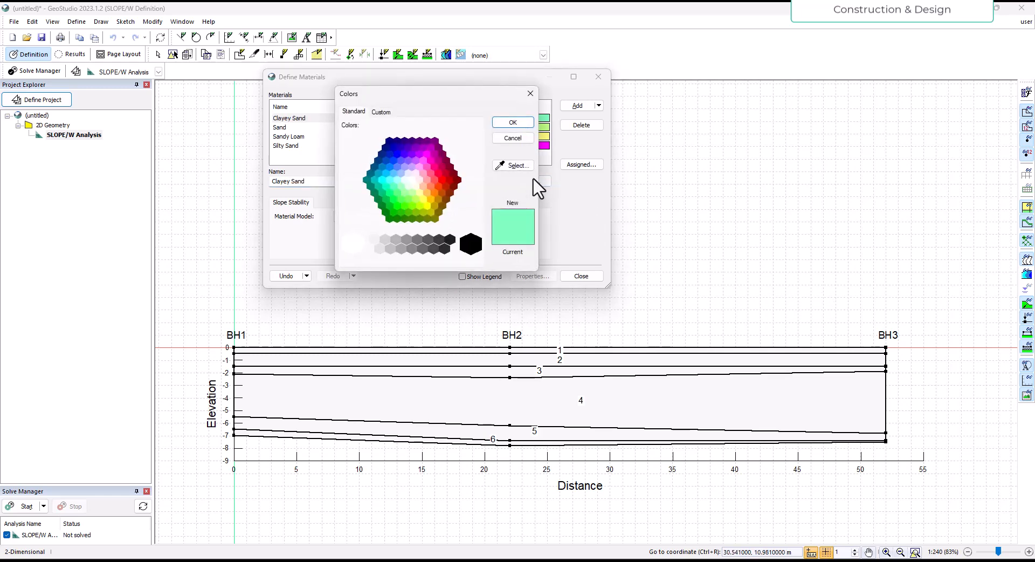
pyautogui.click(457, 181)
pyautogui.click(513, 123)
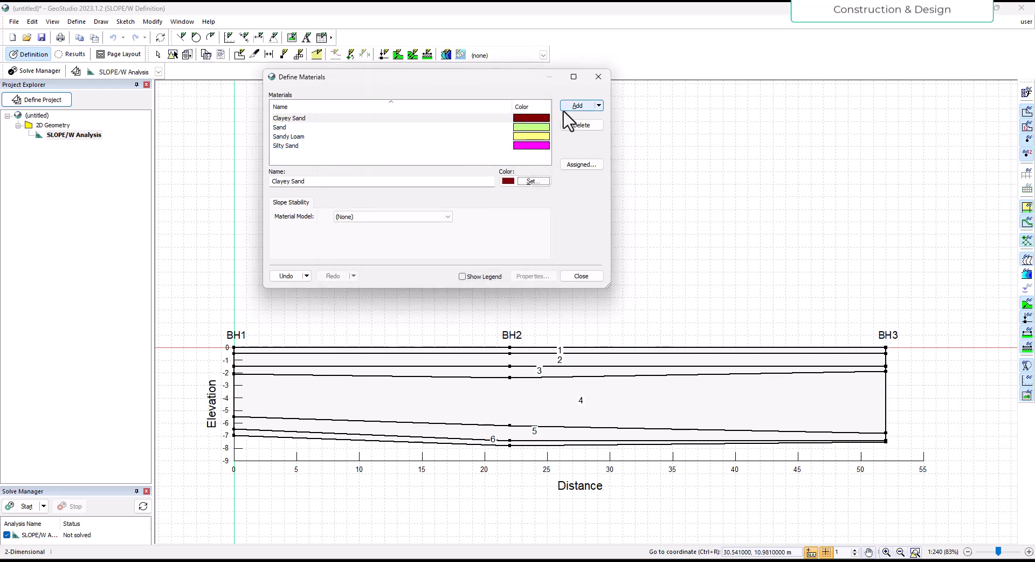
# Step: Check the BH1 log's lowest layer in Word, add a material named Sandstone in blue, and close the material definitions
pyautogui.click(552, 560)
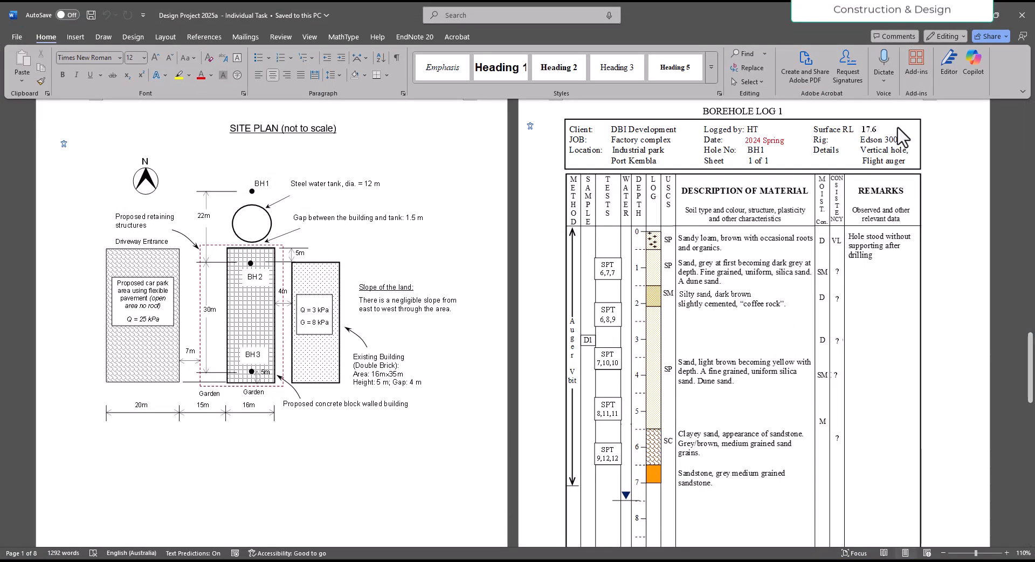
pyautogui.click(971, 15)
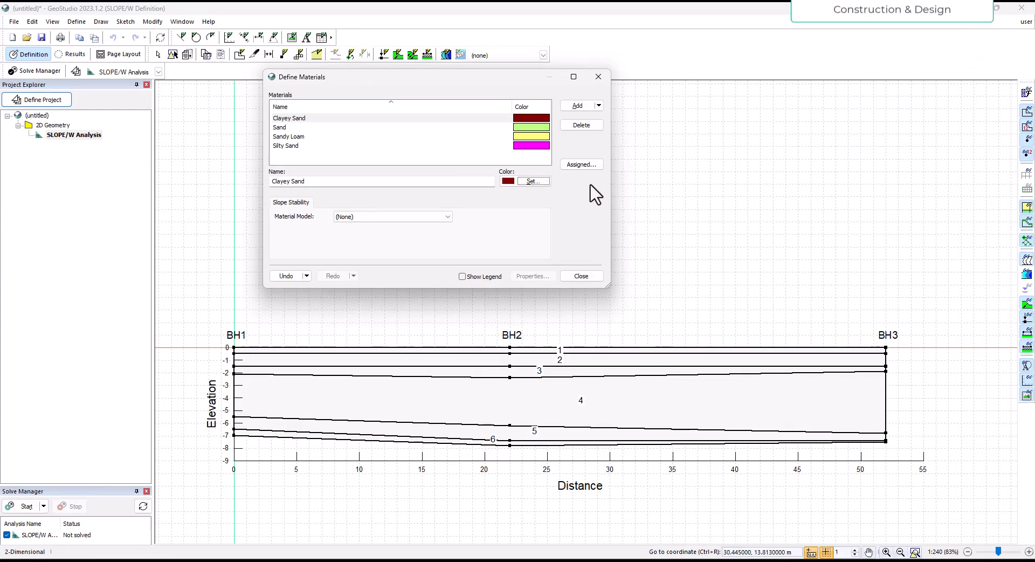
pyautogui.click(605, 561)
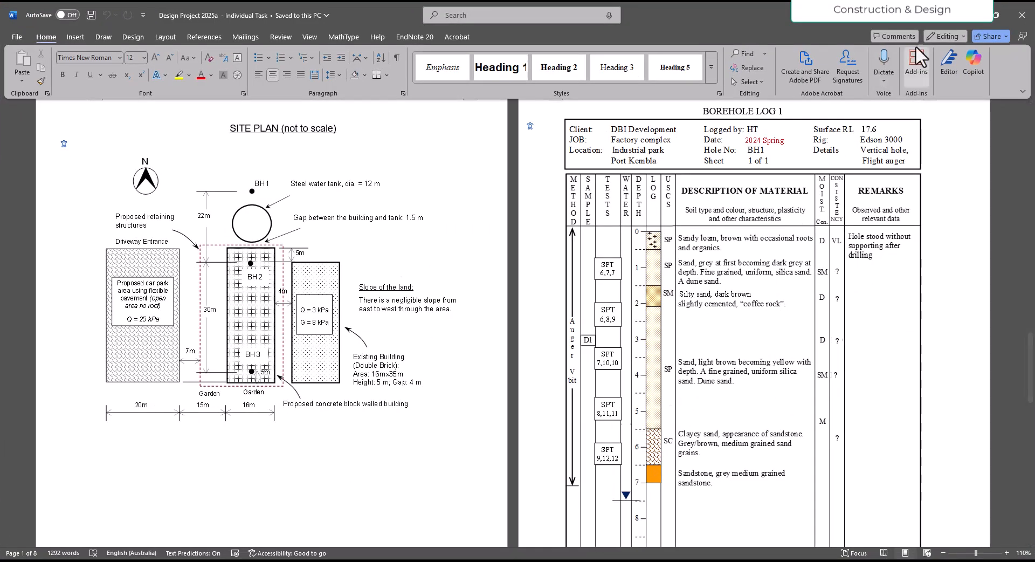
pyautogui.click(968, 16)
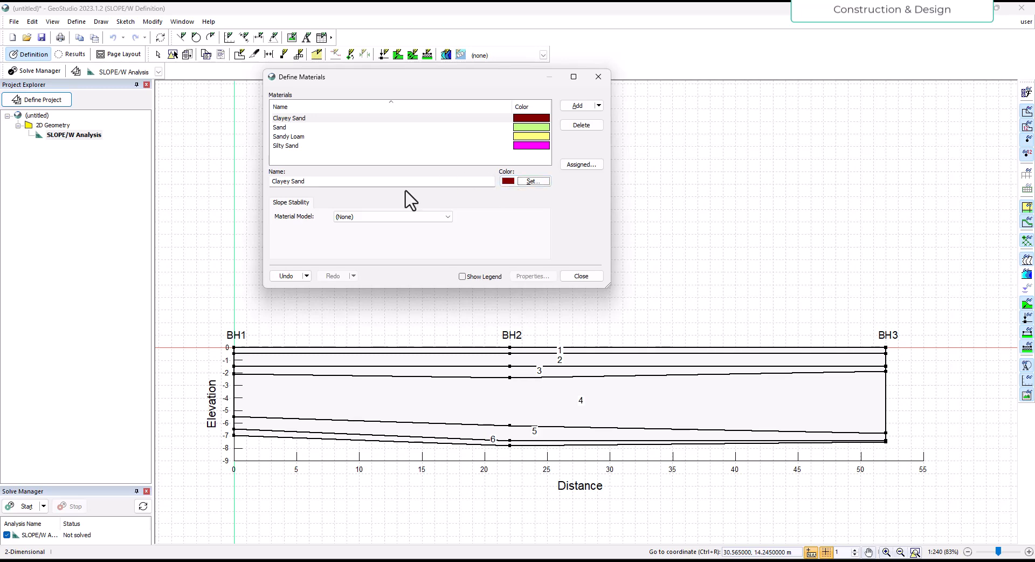
pyautogui.click(578, 106)
pyautogui.click(319, 185)
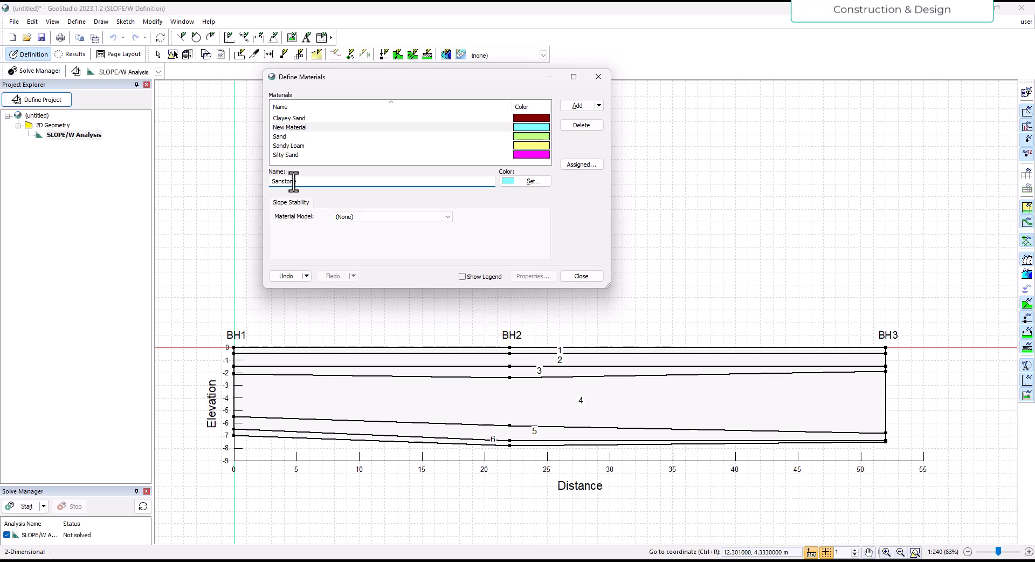
pyautogui.click(531, 181)
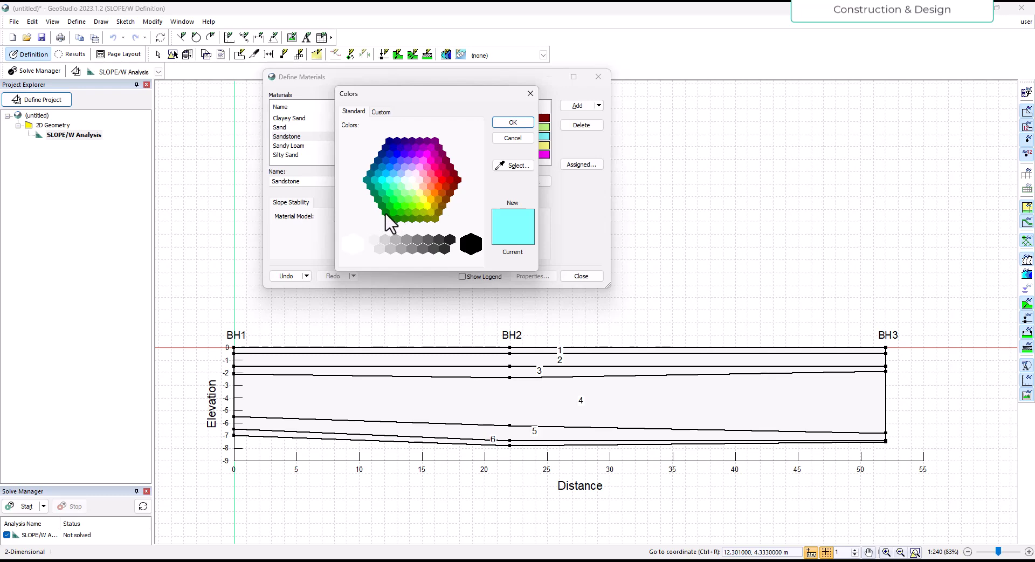
pyautogui.click(392, 160)
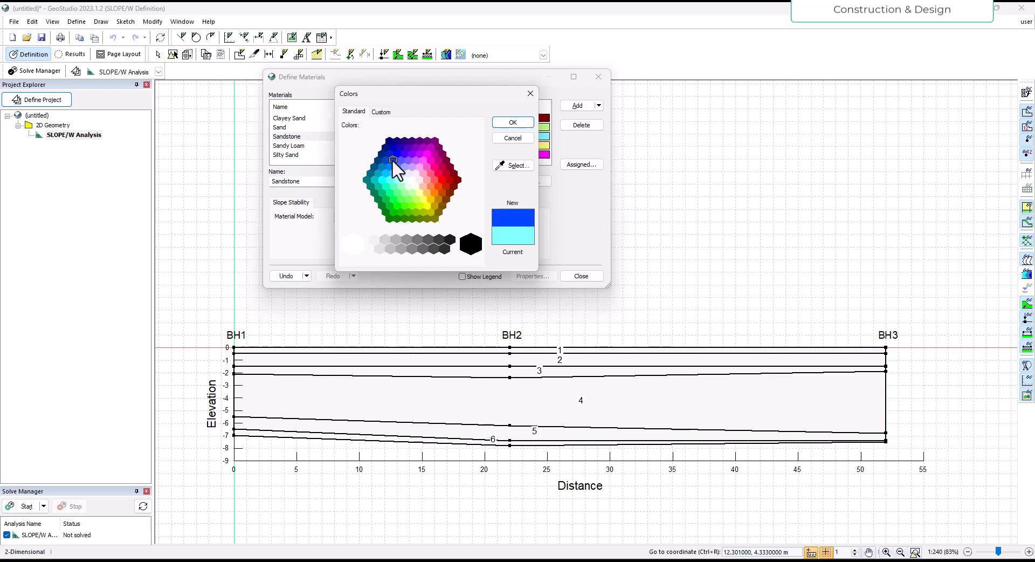
pyautogui.click(511, 123)
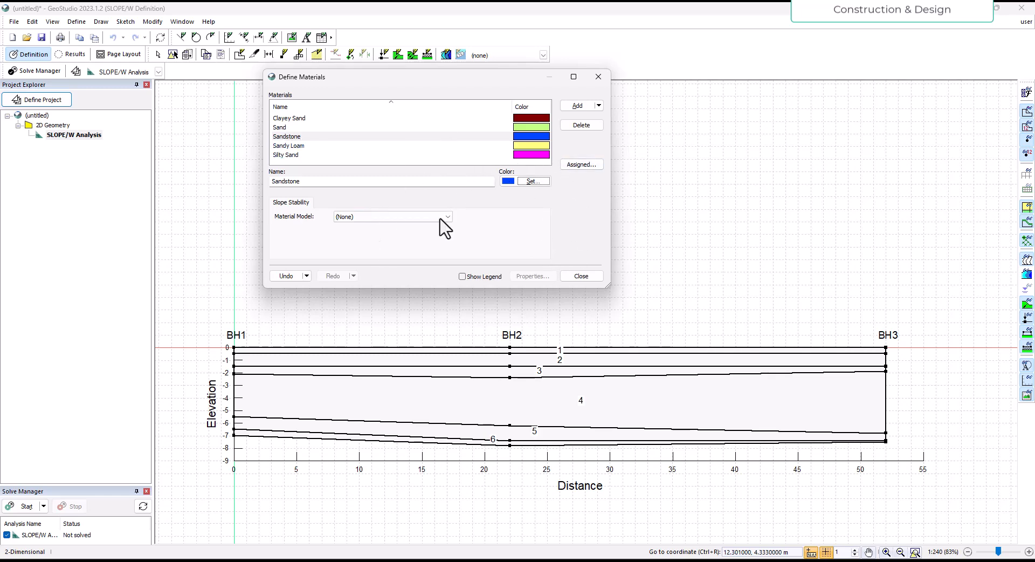
pyautogui.click(581, 277)
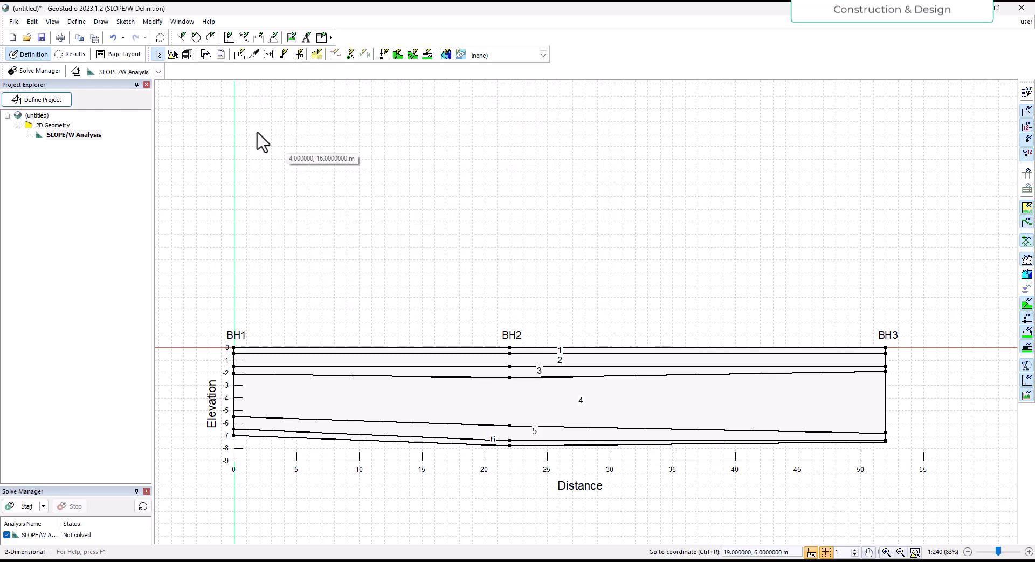
pyautogui.click(76, 22)
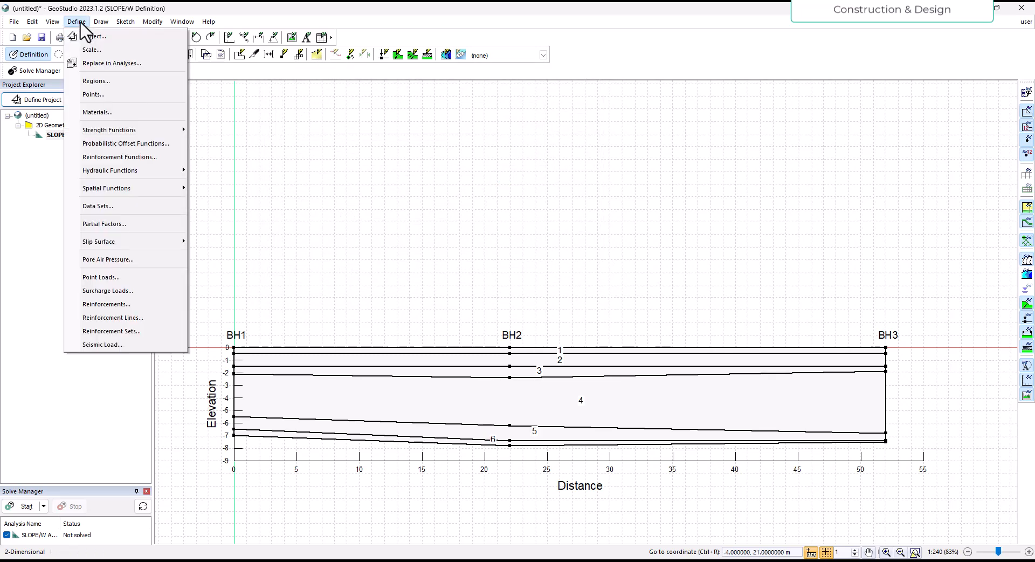
pyautogui.click(438, 290)
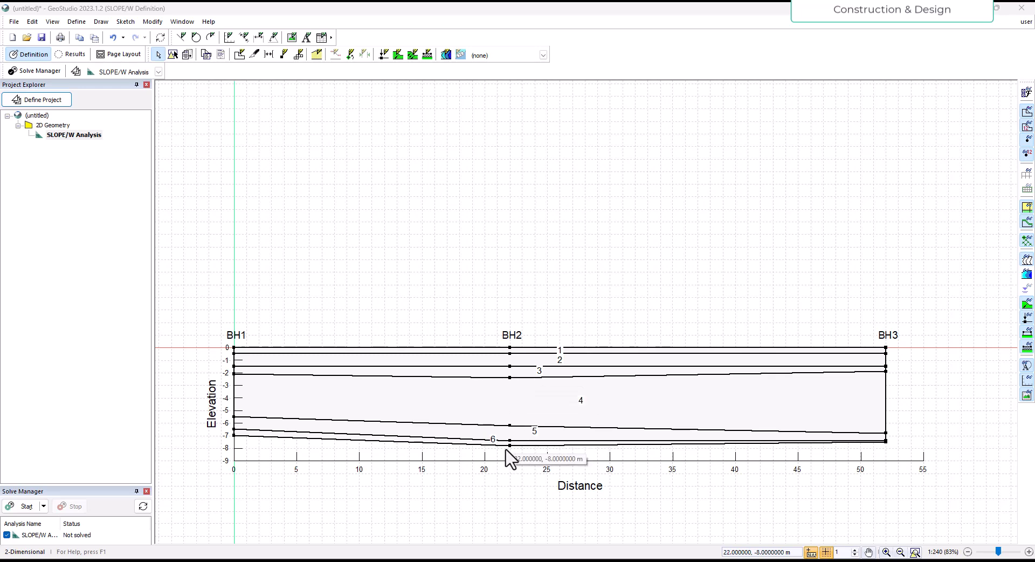
pyautogui.scroll(1, 506, 450)
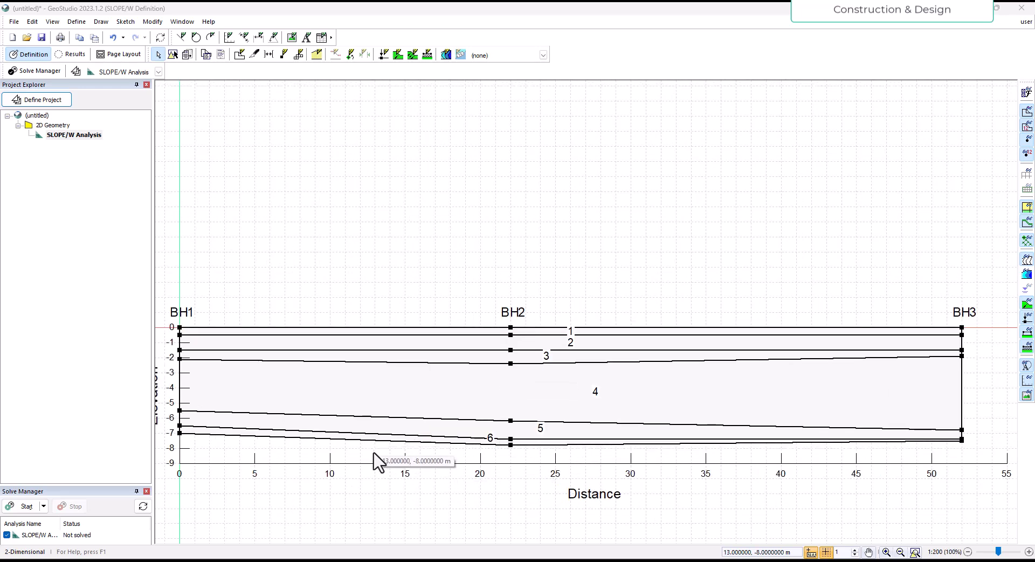
pyautogui.moveTo(378, 453); pyautogui.dragTo(399, 455)
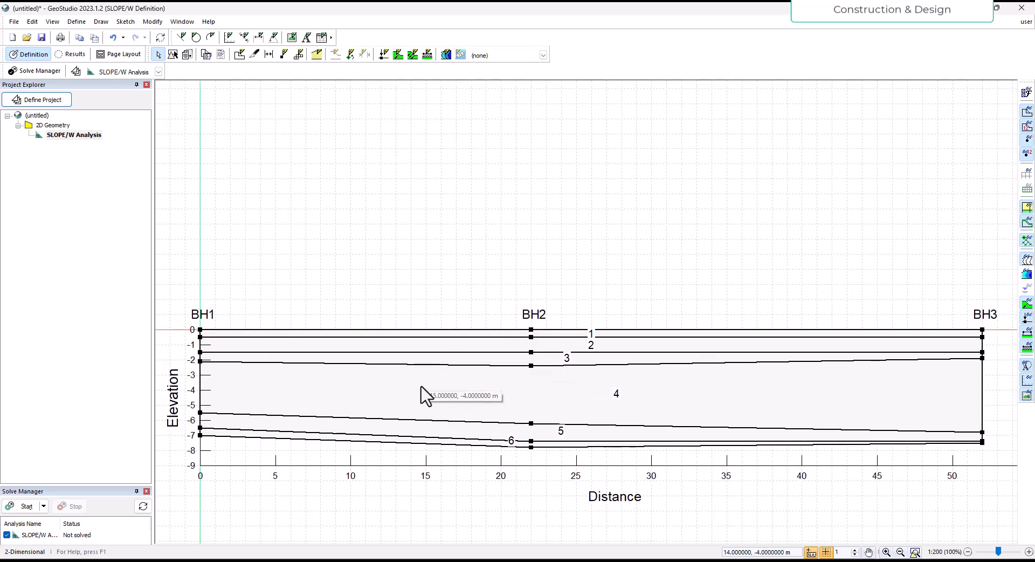
# Step: Start assigning materials, check the top layer in the BH1 log in Word, and assign Sandy Loam to region 1
pyautogui.click(323, 55)
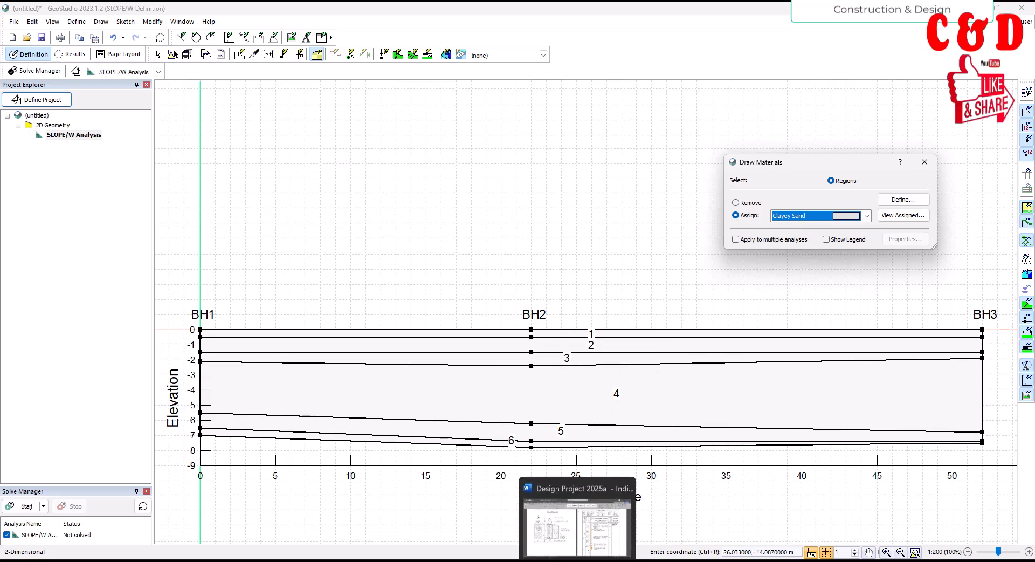
pyautogui.click(578, 560)
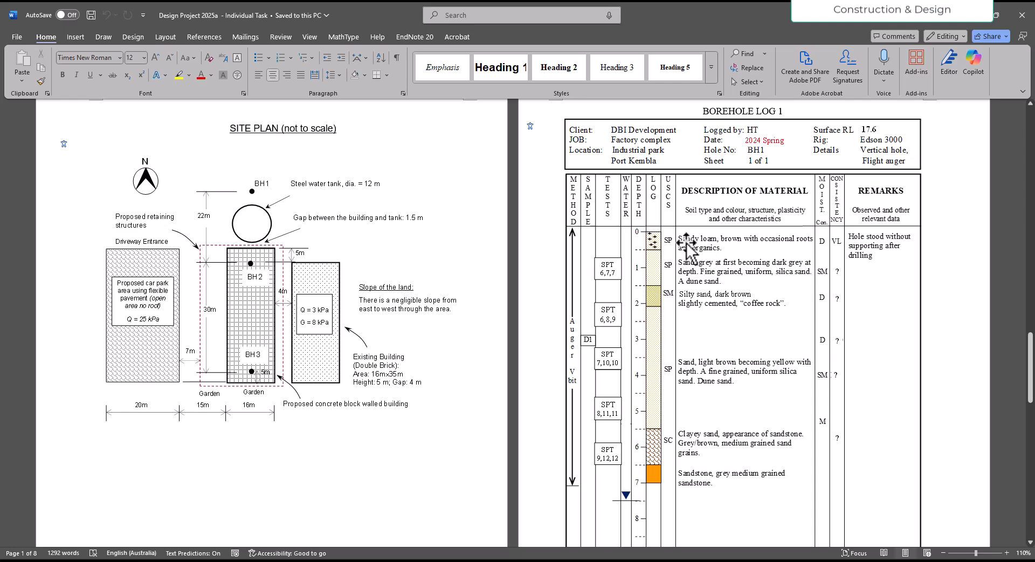
pyautogui.click(968, 16)
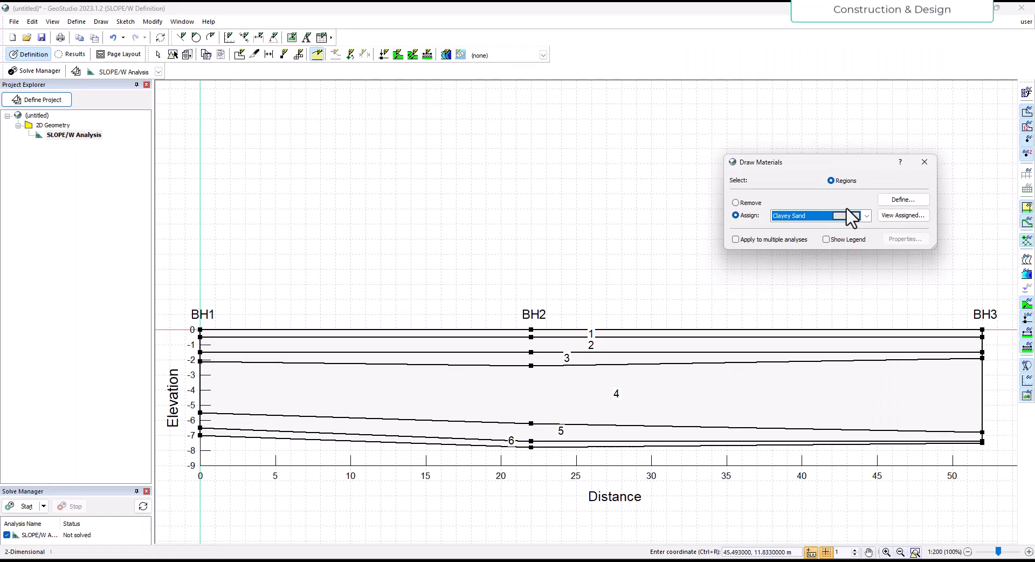
pyautogui.click(866, 215)
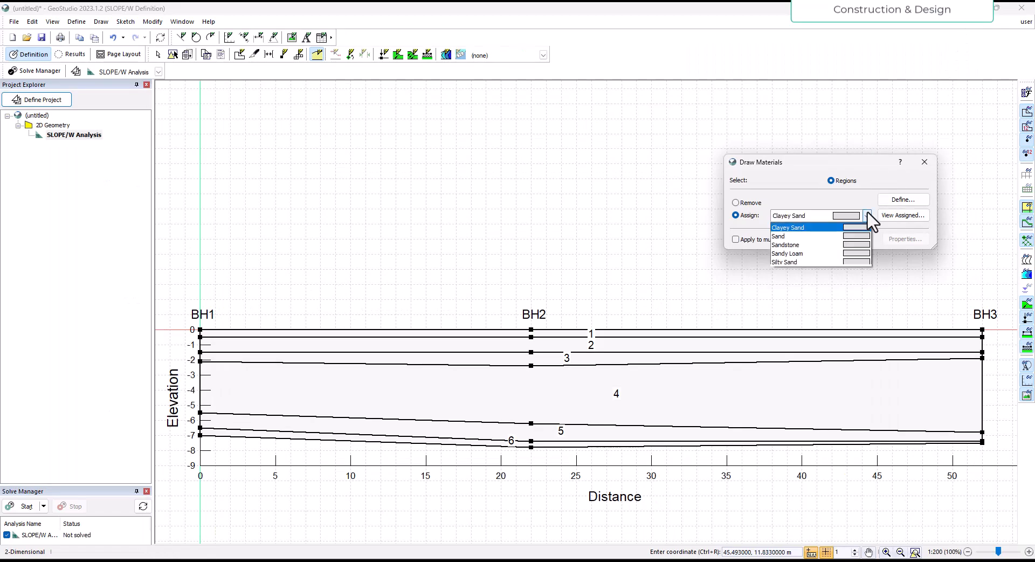
pyautogui.click(809, 254)
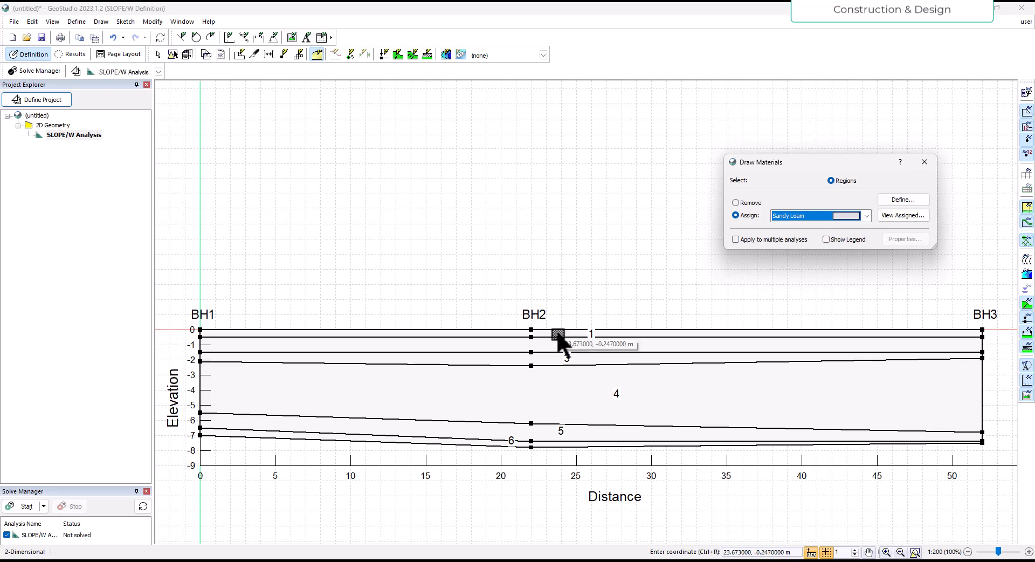
pyautogui.scroll(3, 558, 337)
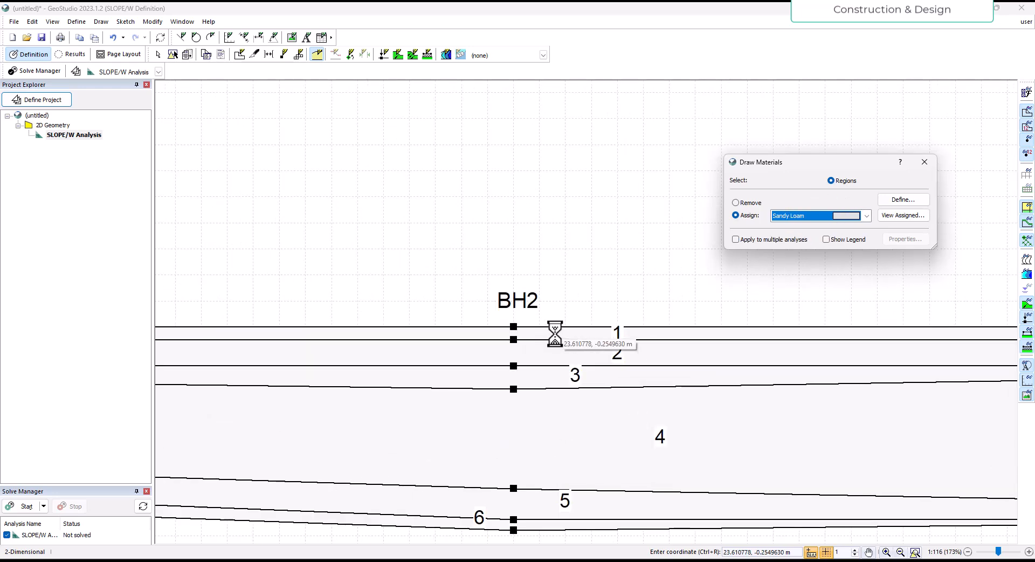
pyautogui.click(556, 333)
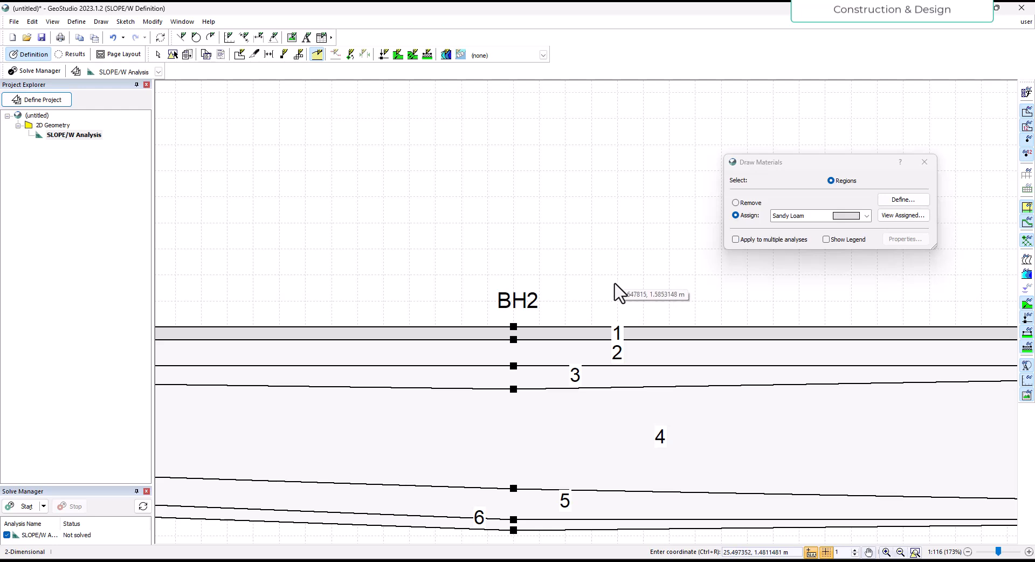
# Step: Move the Draw Materials dialog clear of the profile and review the current material assignments
pyautogui.moveTo(777, 163); pyautogui.dragTo(290, 123)
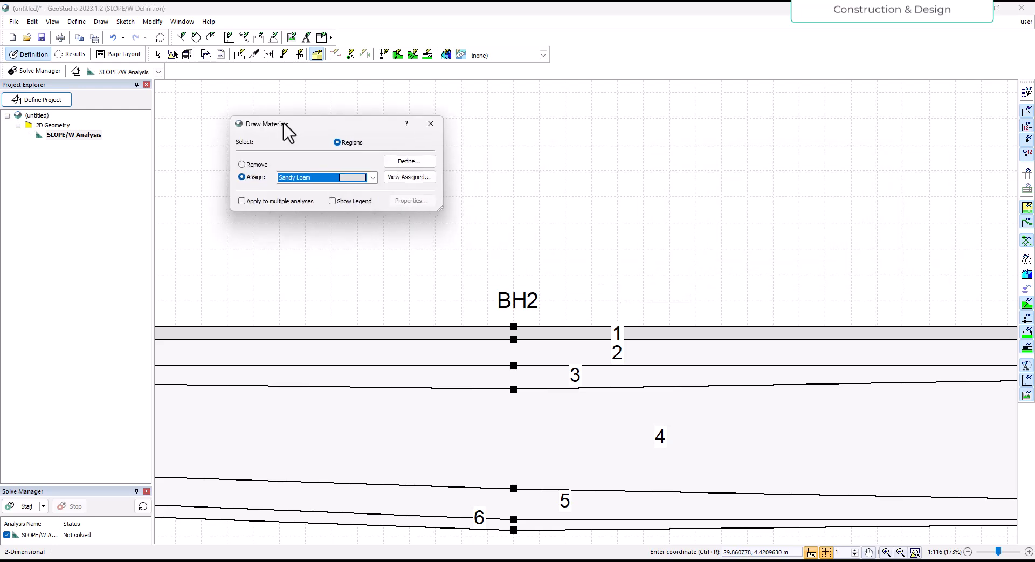
pyautogui.click(420, 177)
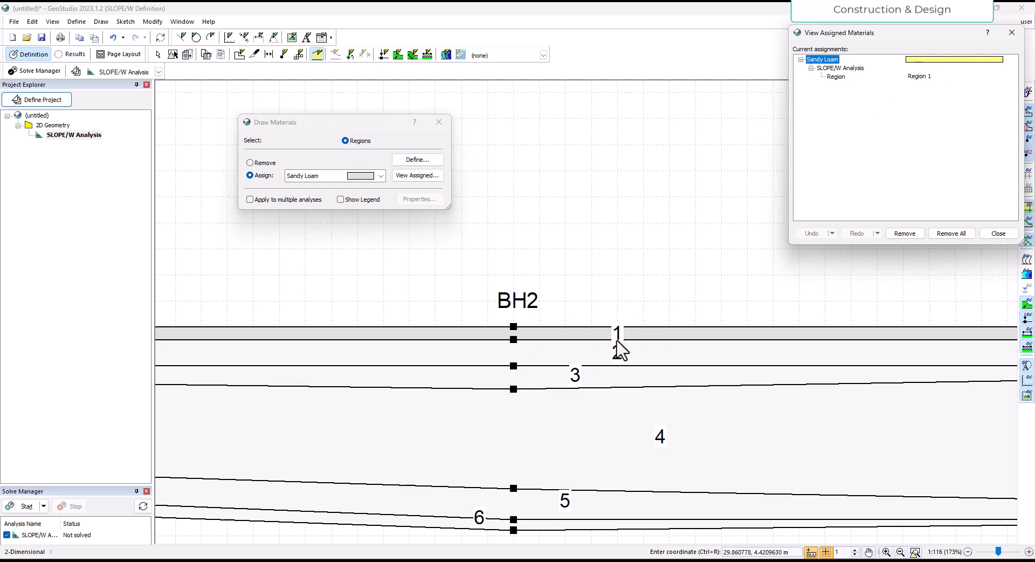
pyautogui.click(999, 234)
pyautogui.scroll(-3, 667, 270)
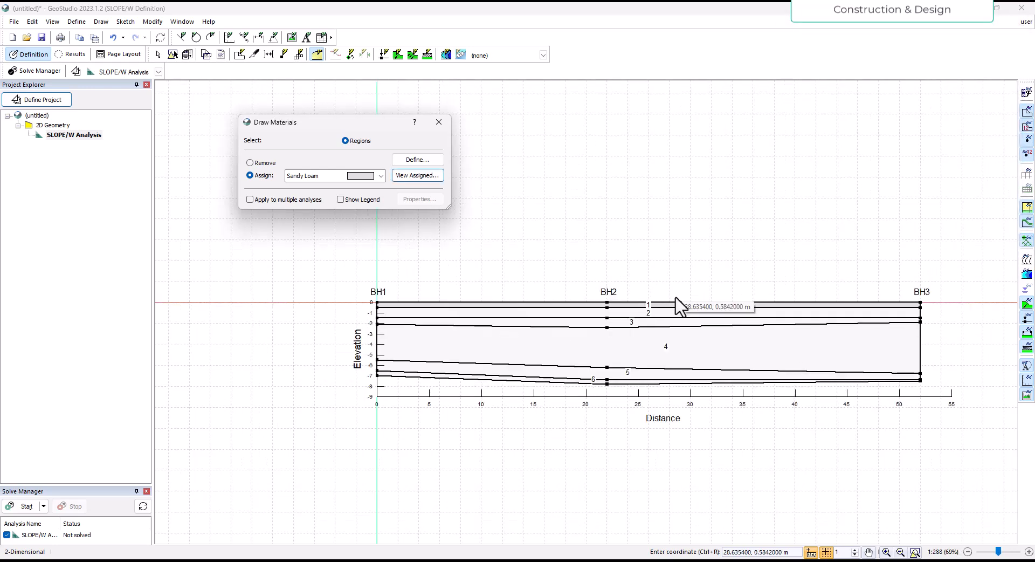
# Step: Check the second layer in the BH1 log in Word, and assign Sand to region 2 in GeoStudio
pyautogui.scroll(1, 680, 306)
pyautogui.scroll(-1, 559, 340)
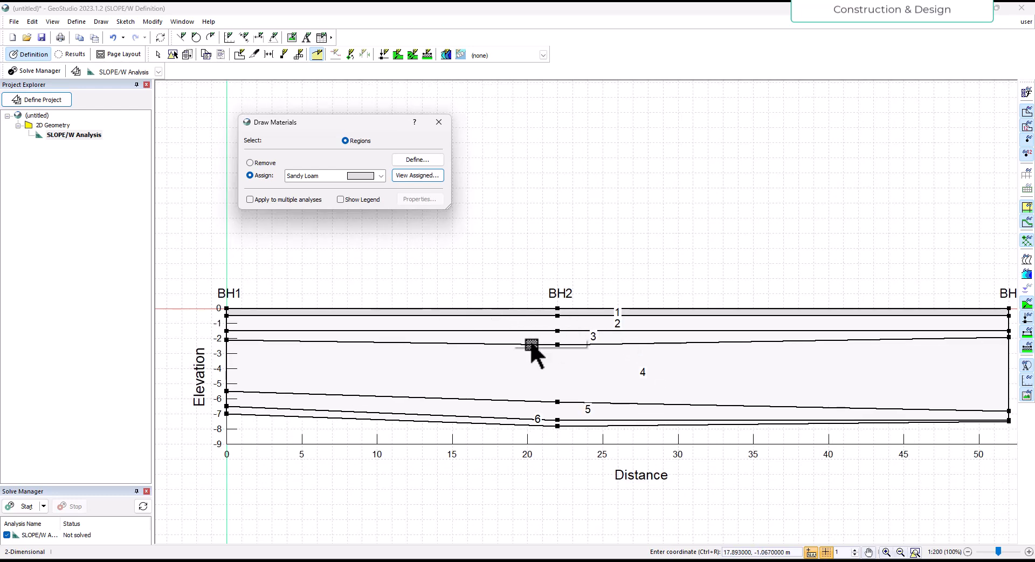
pyautogui.hotkey('alt', 'Tab')
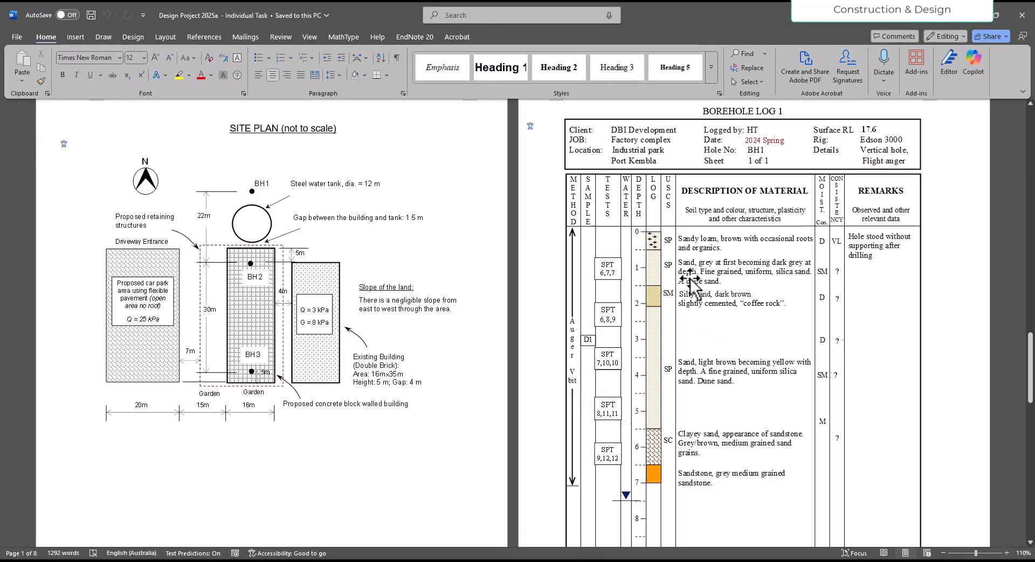
pyautogui.click(971, 15)
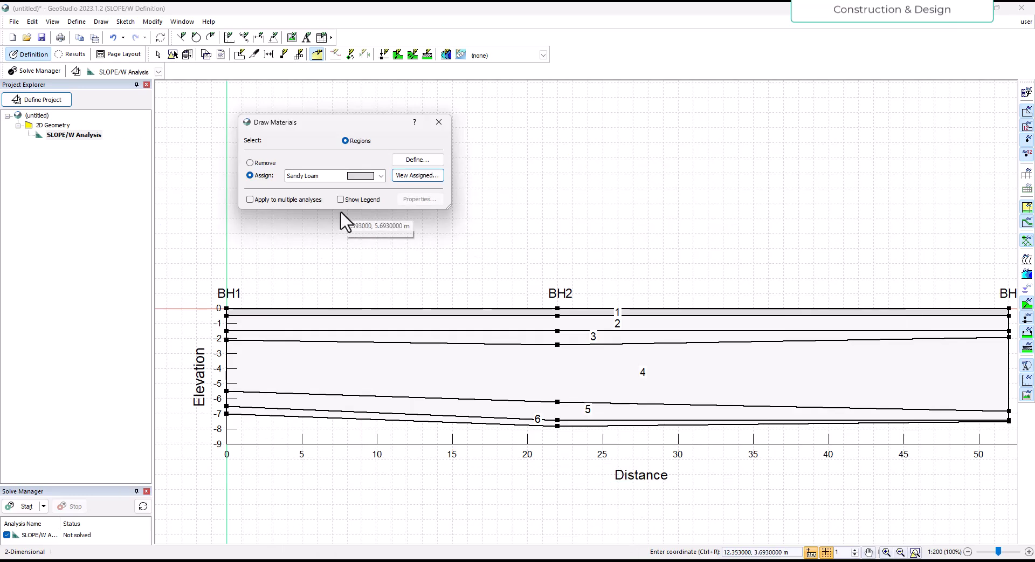
pyautogui.click(379, 175)
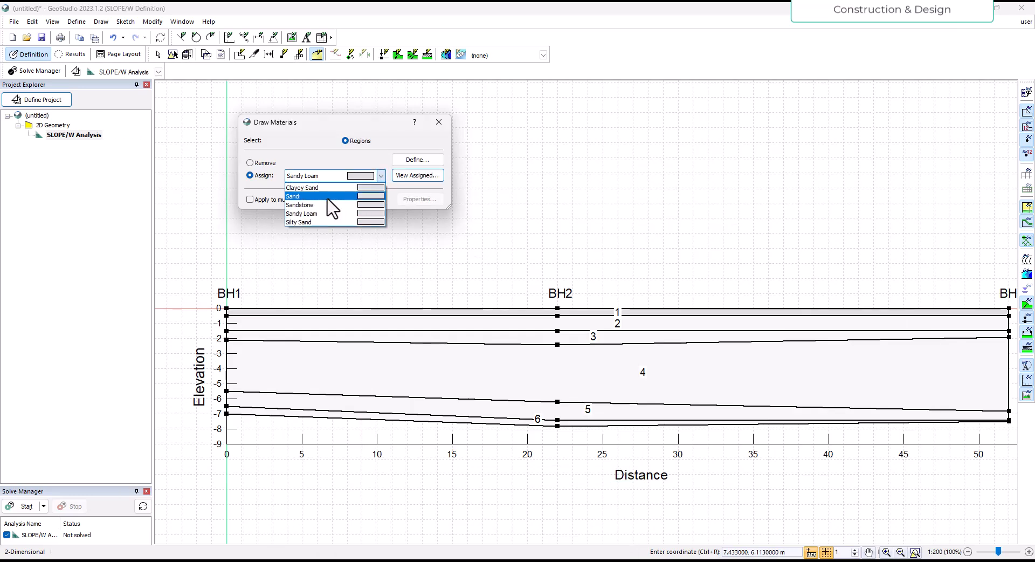
pyautogui.click(327, 198)
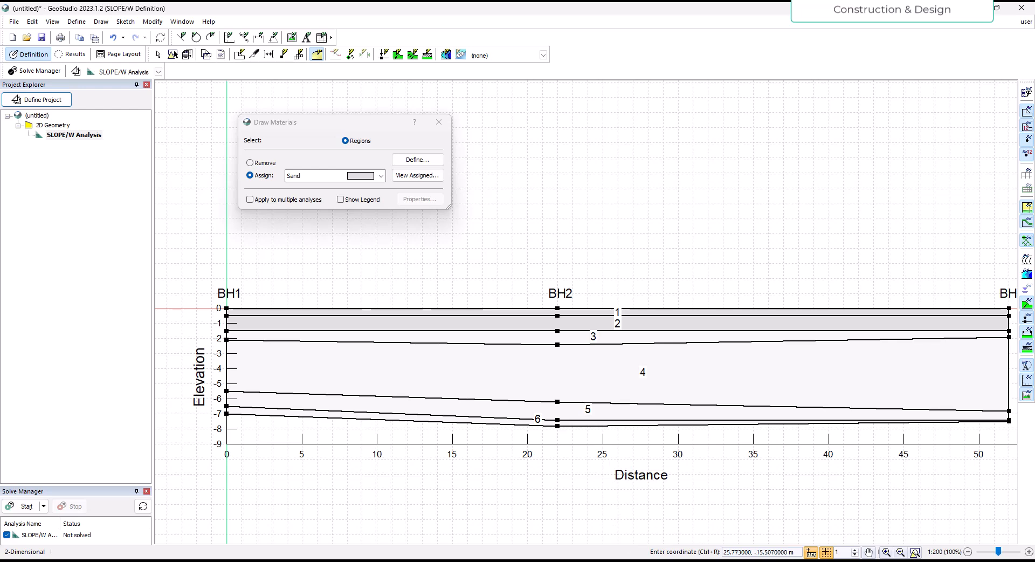
# Step: Check the deeper layers in the BH1 log in Word, assign Sand to region 4, and close the material assignment
pyautogui.click(536, 560)
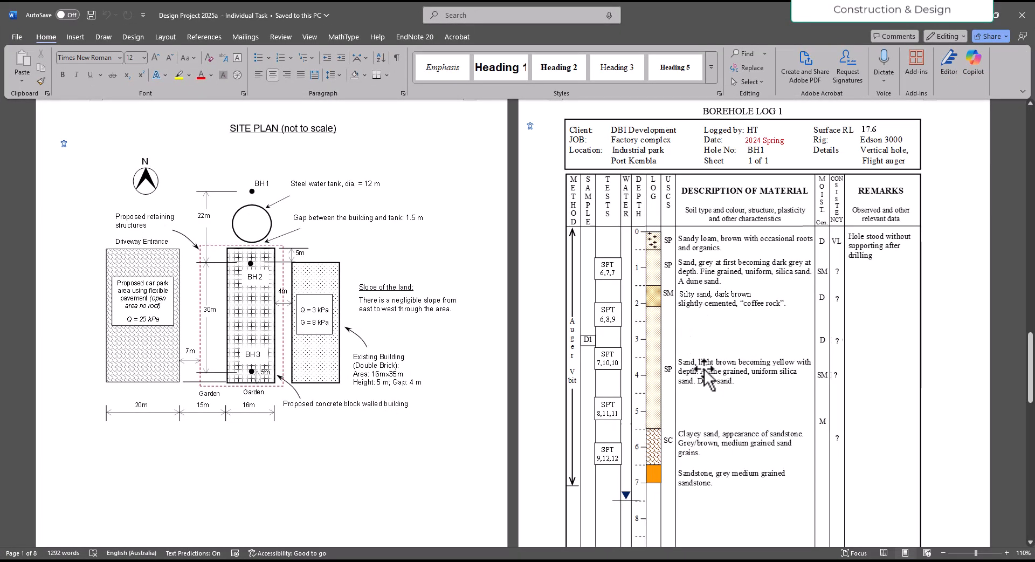
pyautogui.click(970, 16)
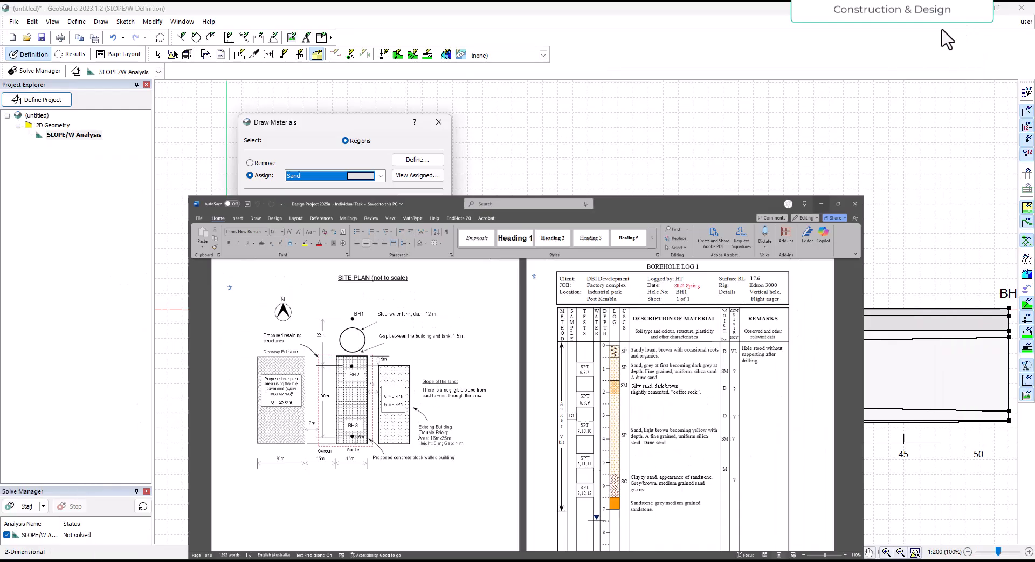
pyautogui.click(420, 379)
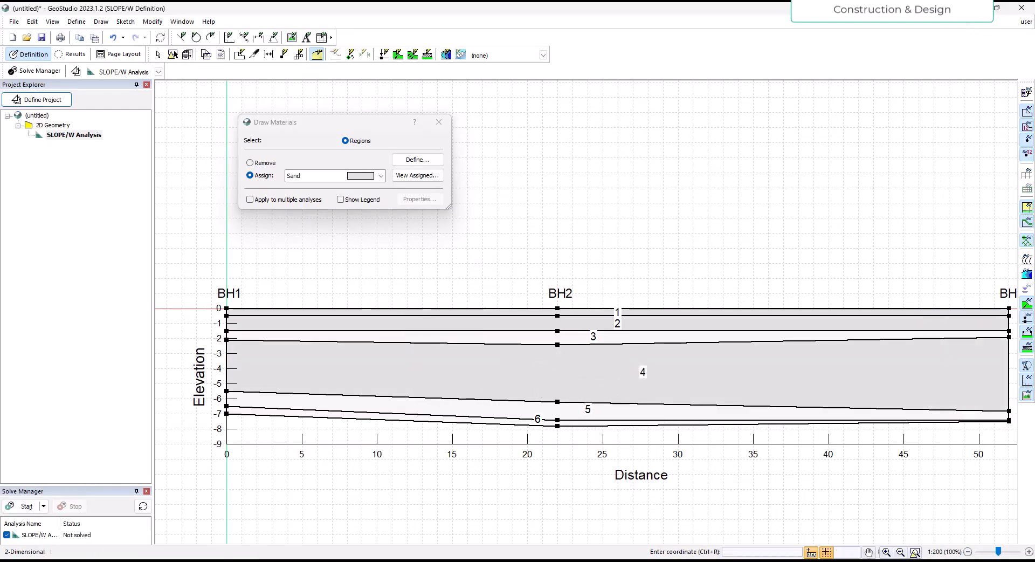
pyautogui.click(588, 560)
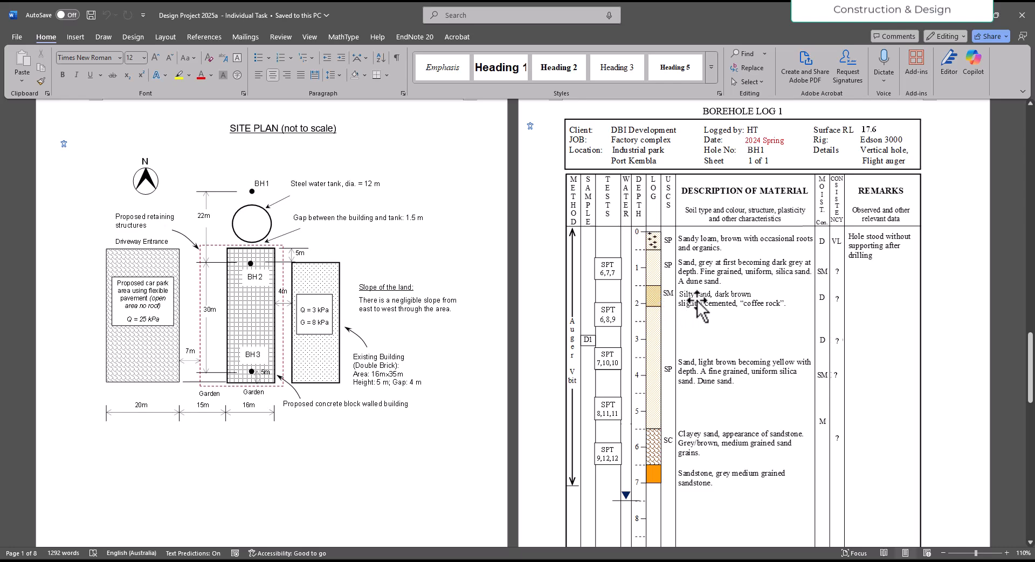
pyautogui.click(974, 7)
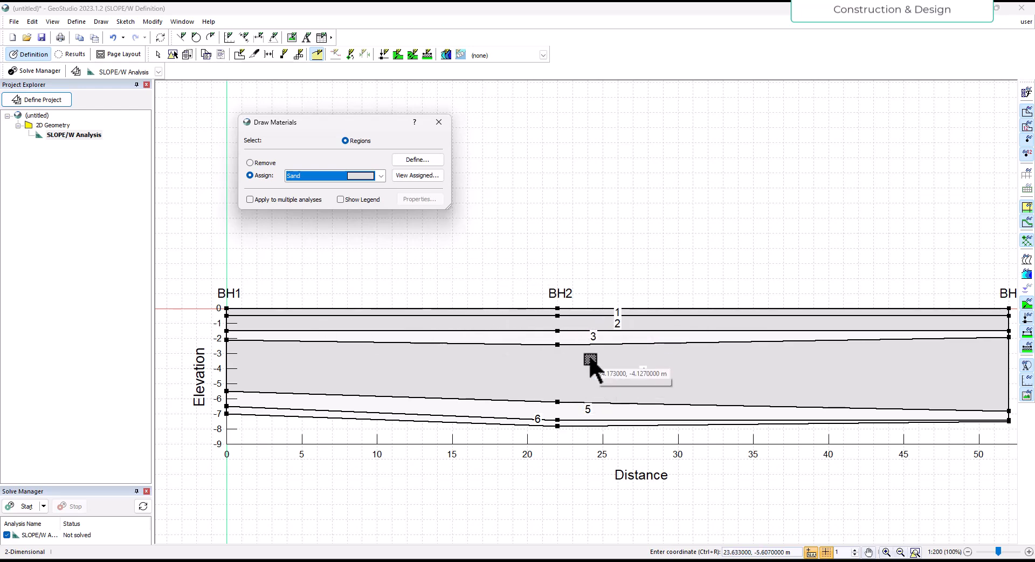
pyautogui.click(440, 121)
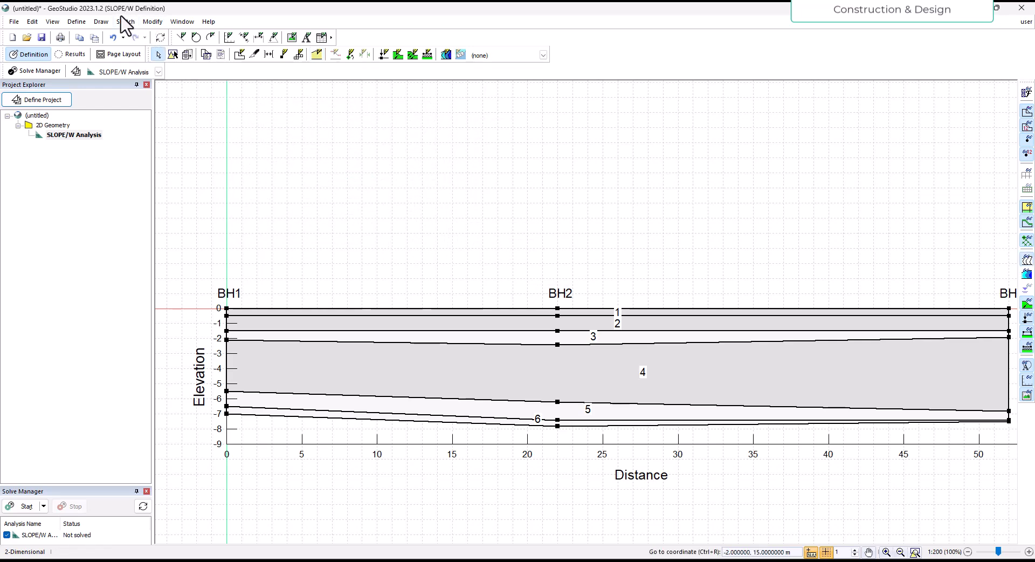
# Step: Reopen the material definitions and set the material model of Clayey Sand and Sand to Mohr-Coulomb
pyautogui.click(69, 21)
pyautogui.click(120, 111)
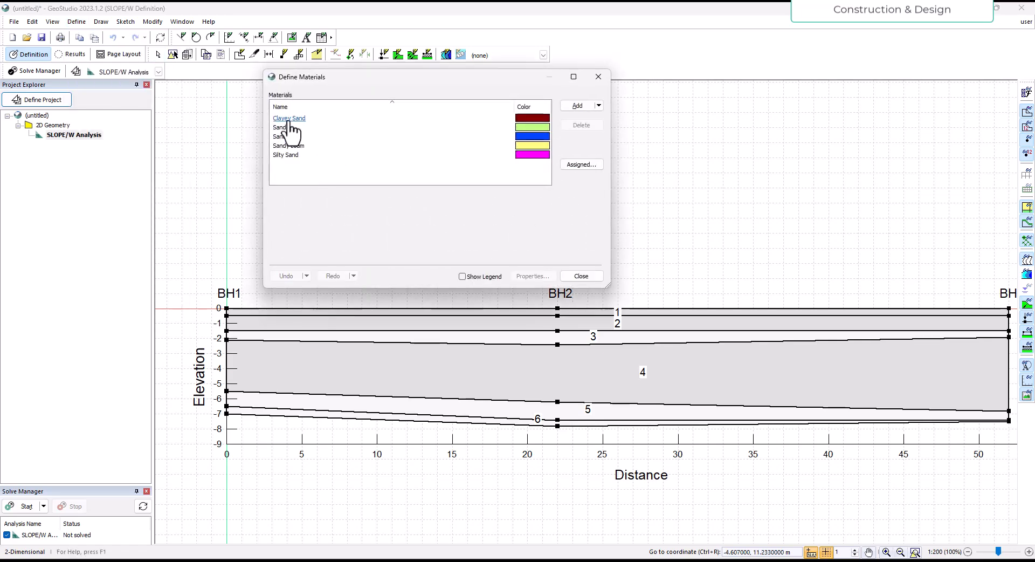
pyautogui.click(289, 120)
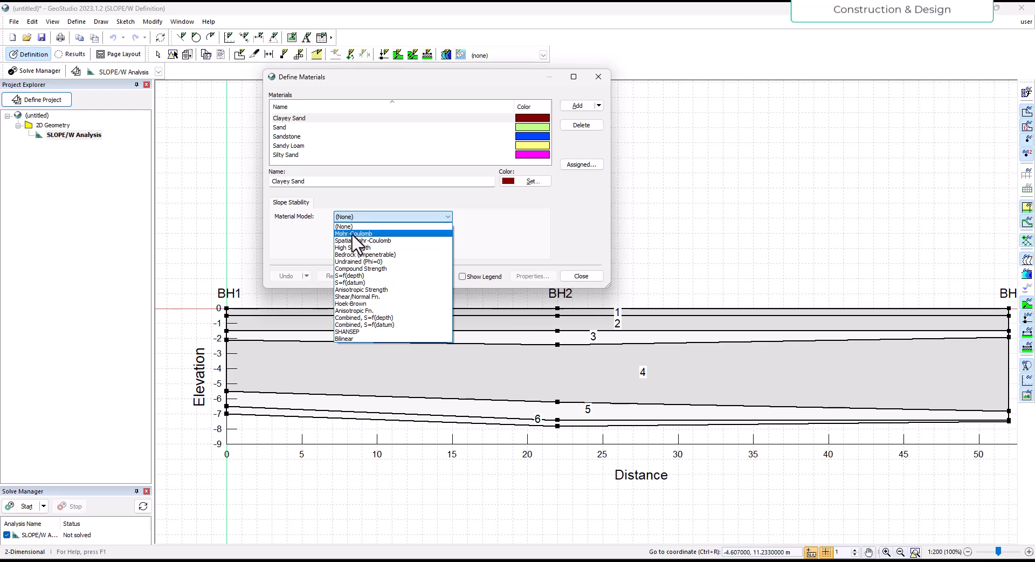
pyautogui.click(354, 234)
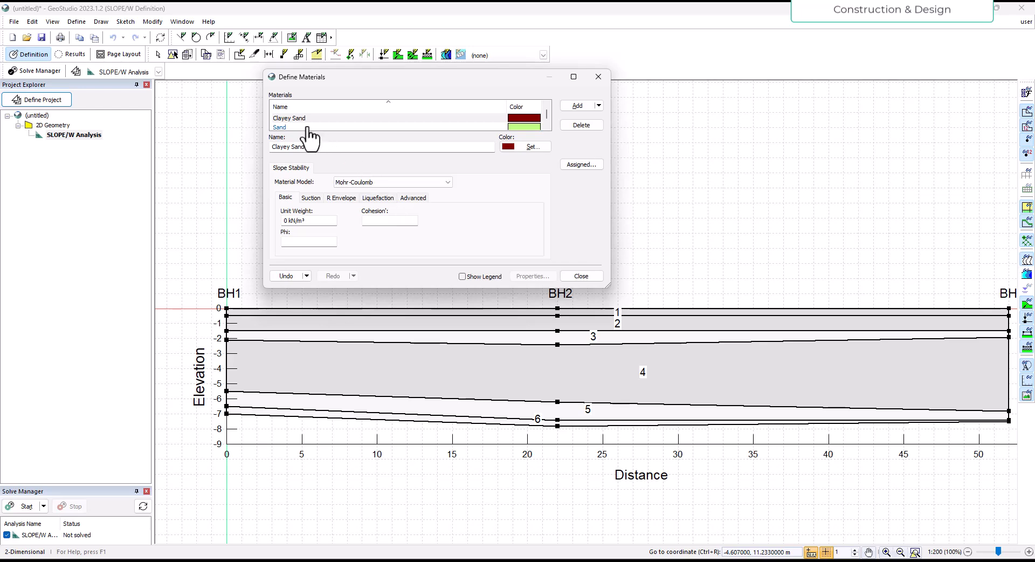
pyautogui.click(281, 128)
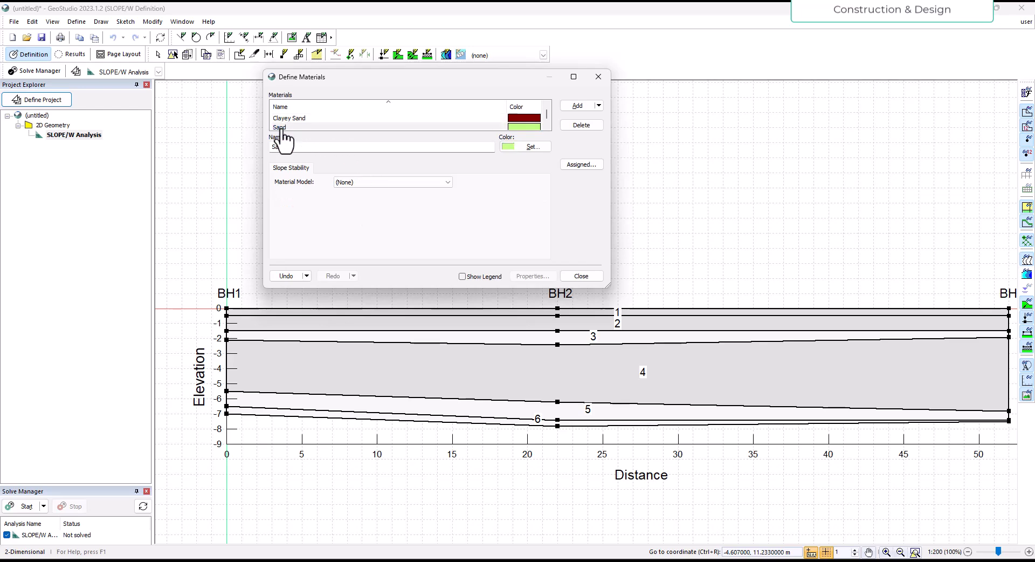
pyautogui.click(358, 183)
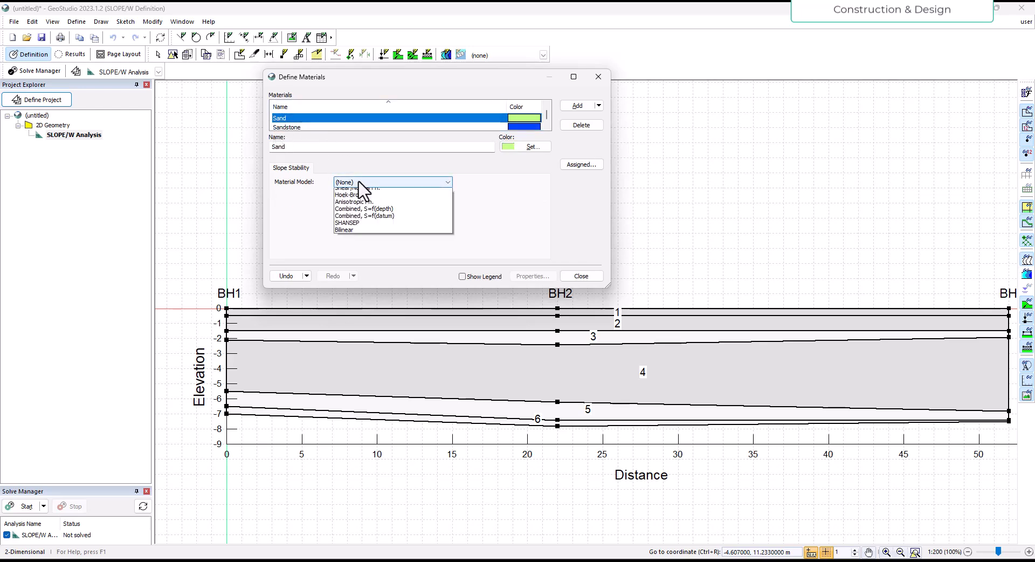
pyautogui.click(364, 200)
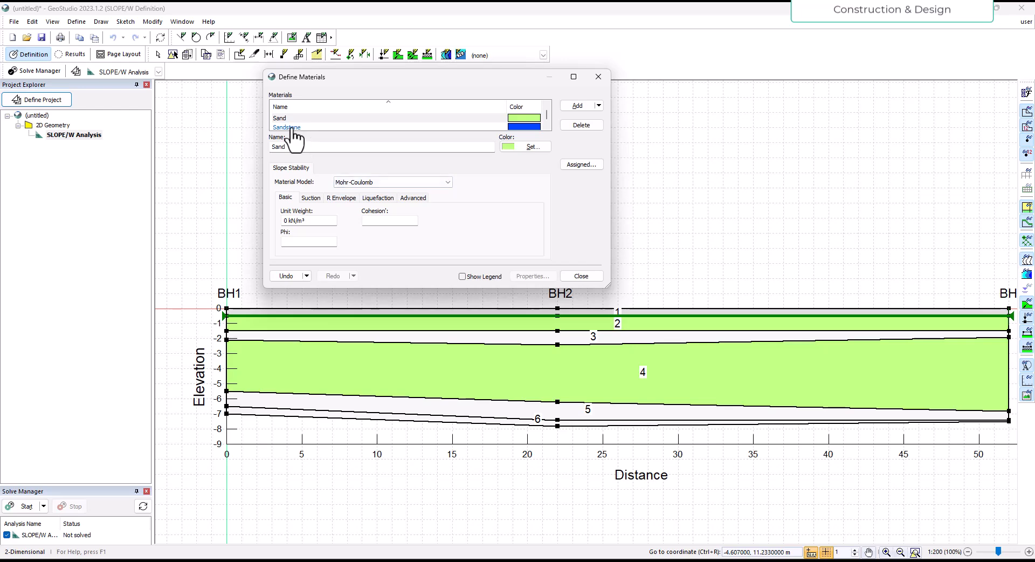
# Step: Give the Sandstone, Sandy Loam and Silty Sand materials Mohr-Coulomb material models
pyautogui.click(290, 128)
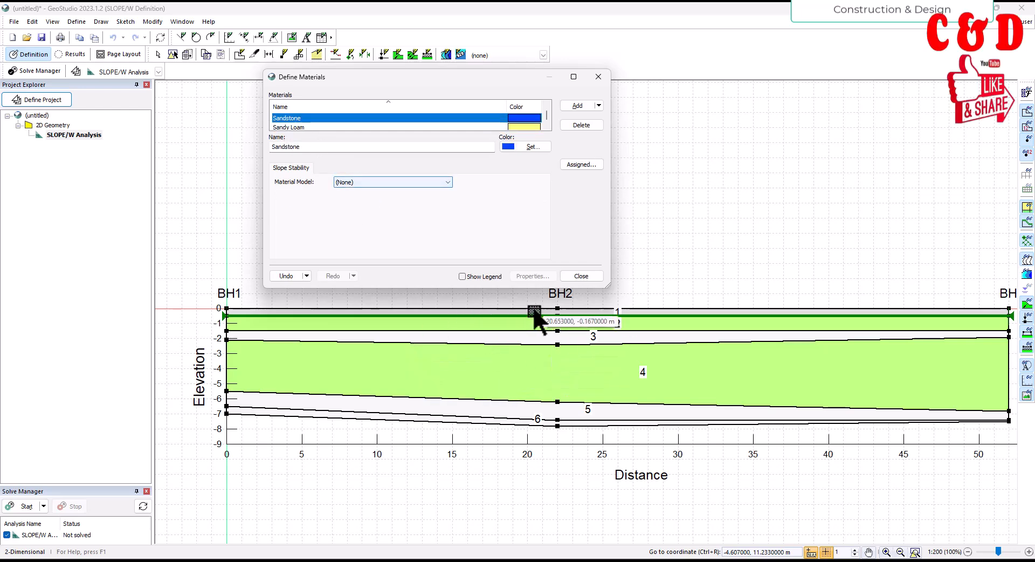
pyautogui.click(362, 186)
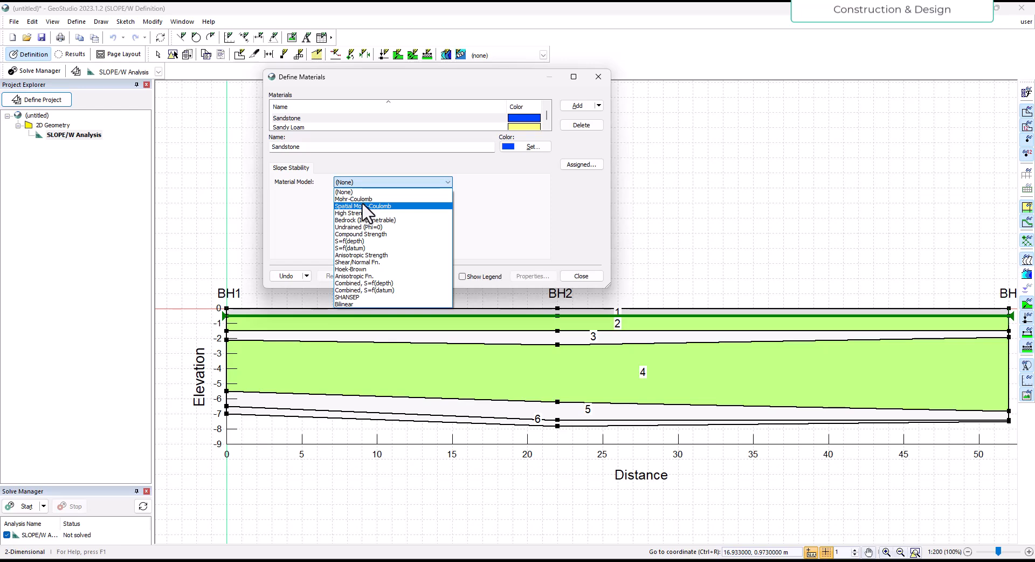
pyautogui.click(364, 208)
pyautogui.click(289, 128)
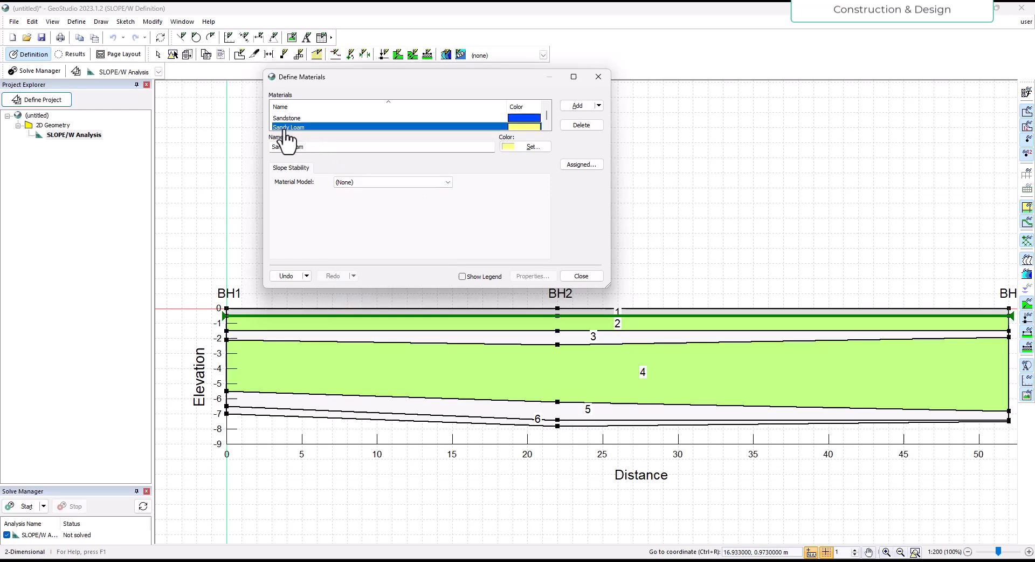
pyautogui.click(377, 183)
pyautogui.click(371, 198)
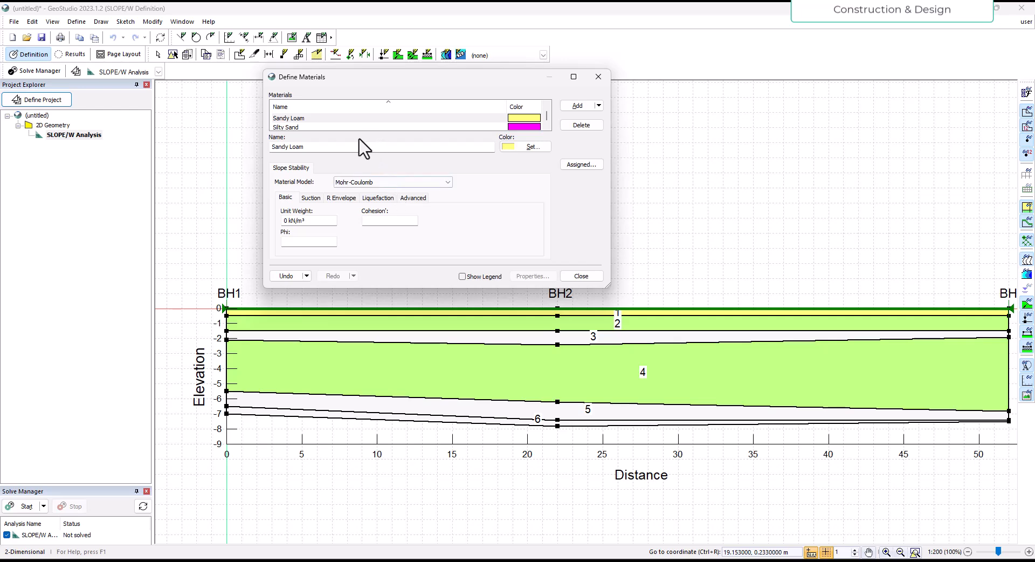
pyautogui.click(291, 128)
pyautogui.click(401, 182)
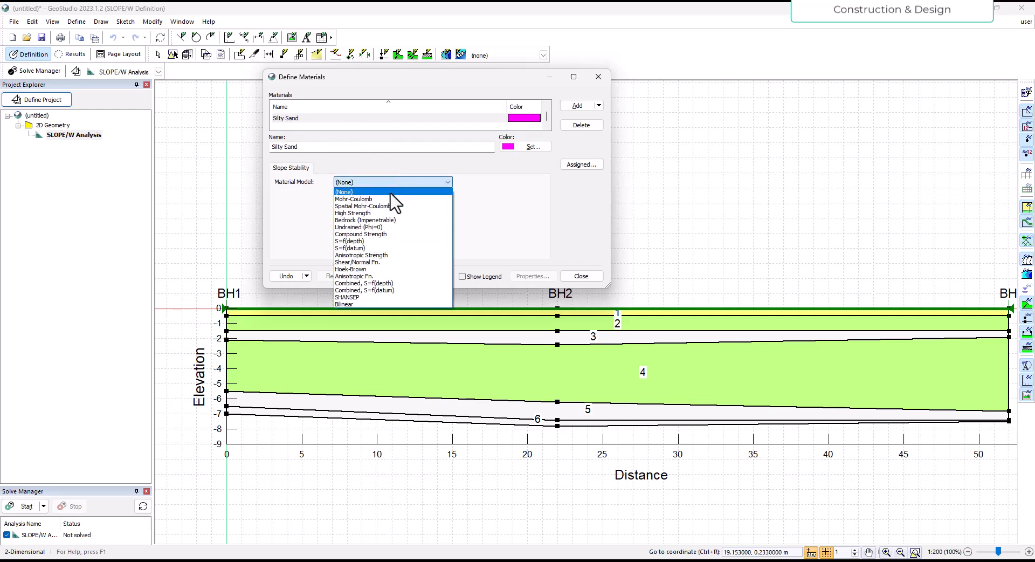
pyautogui.click(394, 203)
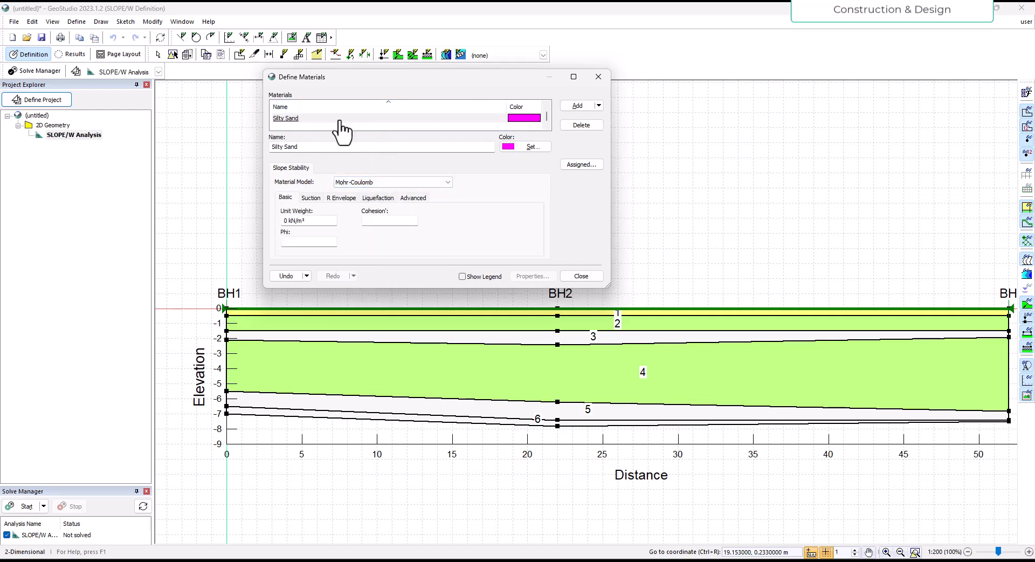
# Step: Move the Define Materials dialog aside, turn on the materials legend, and close the material definitions
pyautogui.scroll(1, 341, 133)
pyautogui.scroll(-2, 340, 133)
pyautogui.moveTo(429, 81); pyautogui.dragTo(578, 93)
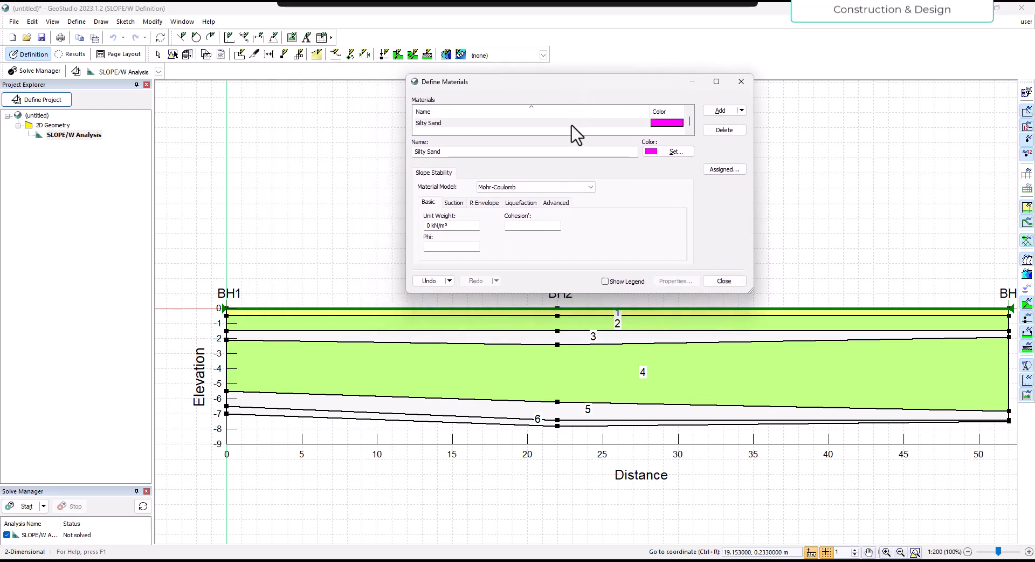
pyautogui.click(605, 281)
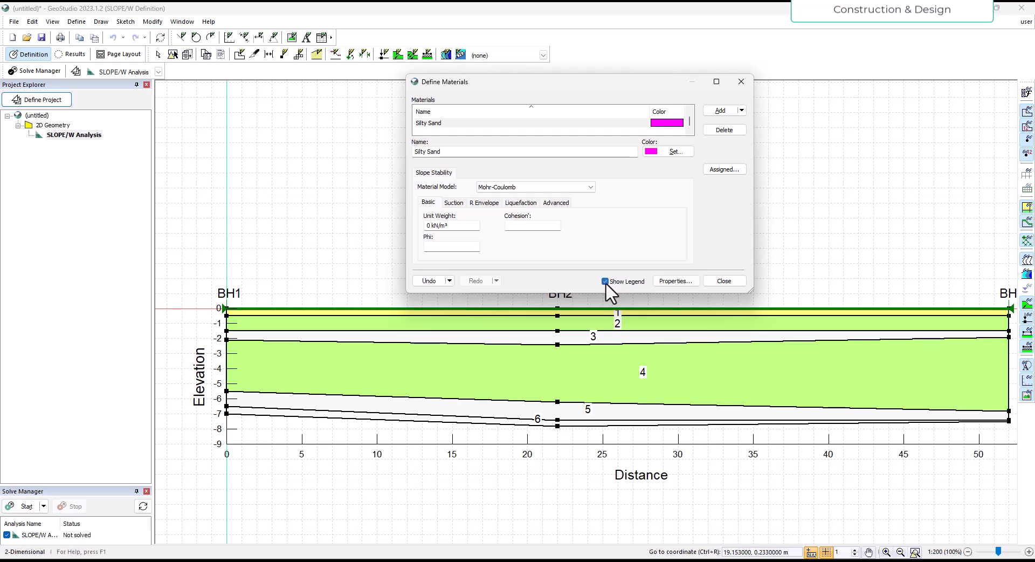
pyautogui.click(726, 282)
# Step: Move the materials legend down to a spot just above the profile near BH1 and deselect it
pyautogui.scroll(-4, 354, 437)
pyautogui.scroll(4, 358, 377)
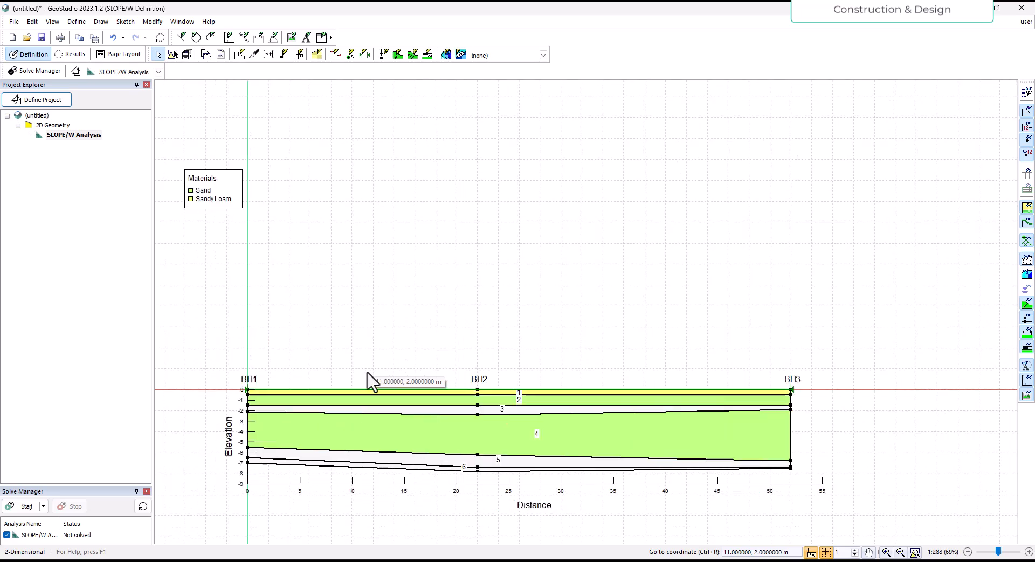
pyautogui.scroll(-1, 365, 370)
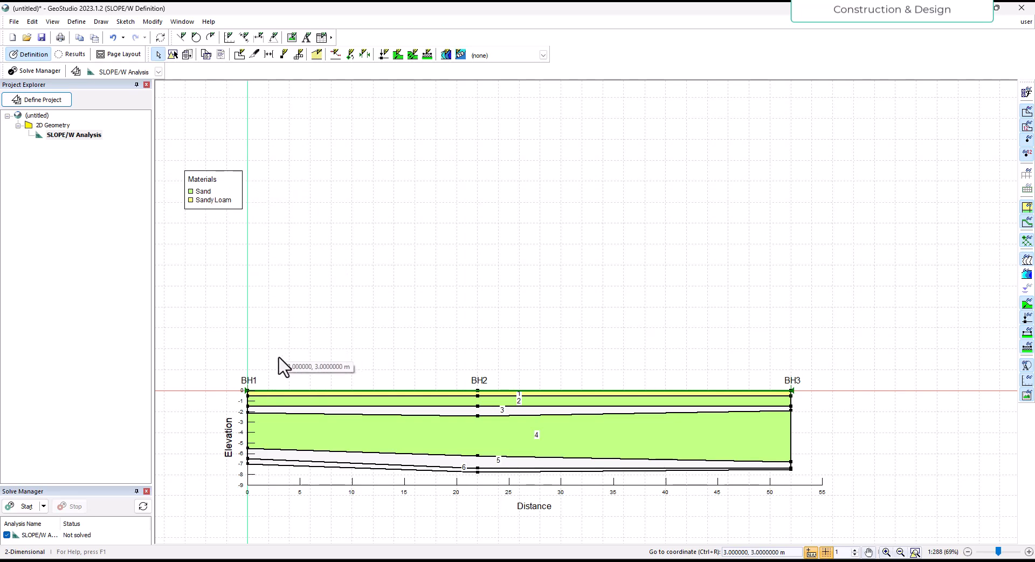
pyautogui.click(173, 54)
pyautogui.click(215, 203)
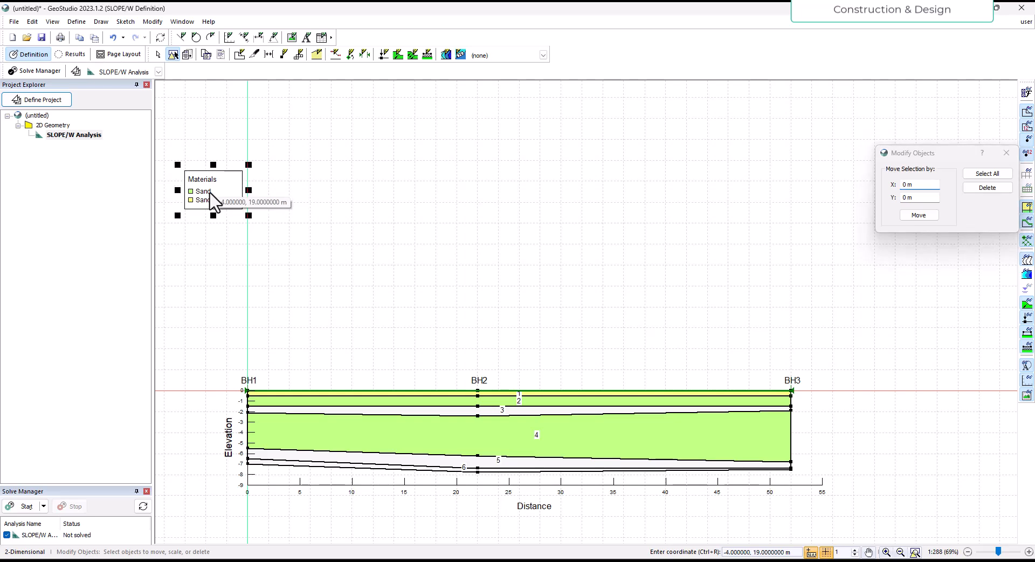
pyautogui.moveTo(215, 203); pyautogui.dragTo(271, 341)
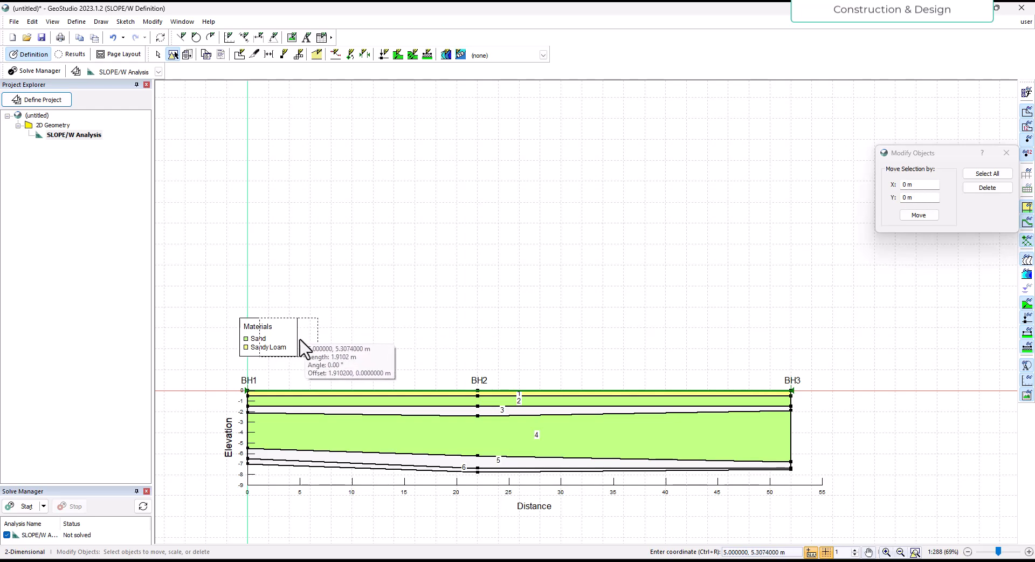
pyautogui.moveTo(273, 339); pyautogui.dragTo(261, 308)
pyautogui.click(370, 327)
# Step: Restart assigning materials, check the third layer in the BH1 log in Word, and assign Silty Sand to region 3
pyautogui.scroll(2, 366, 479)
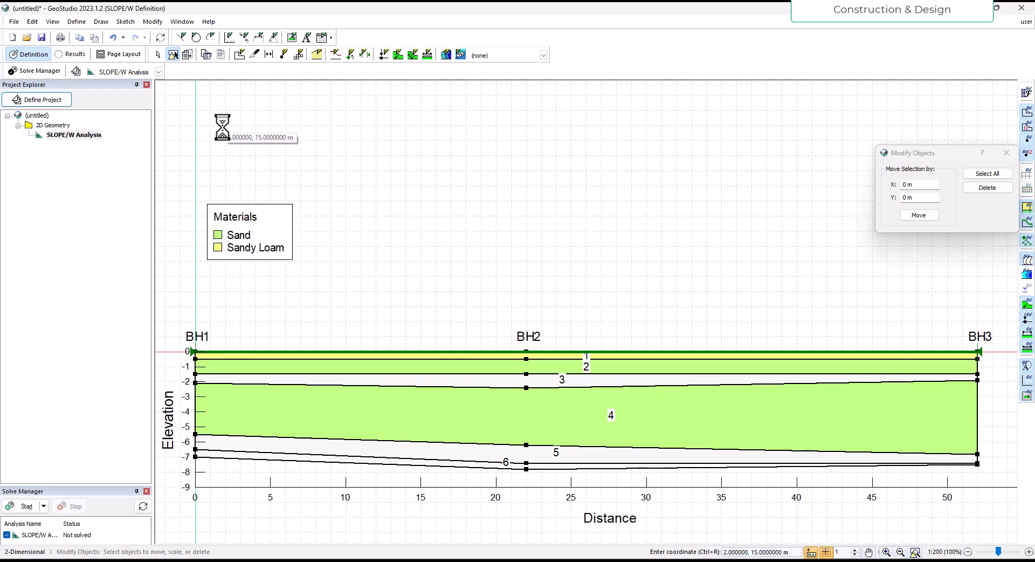
pyautogui.click(317, 54)
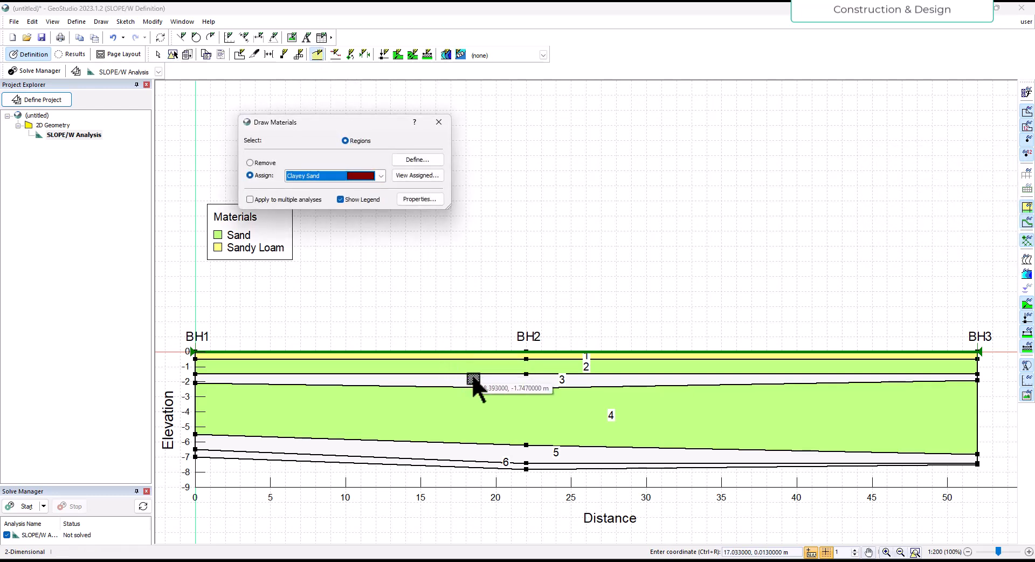
pyautogui.hotkey('alt', 'Tab')
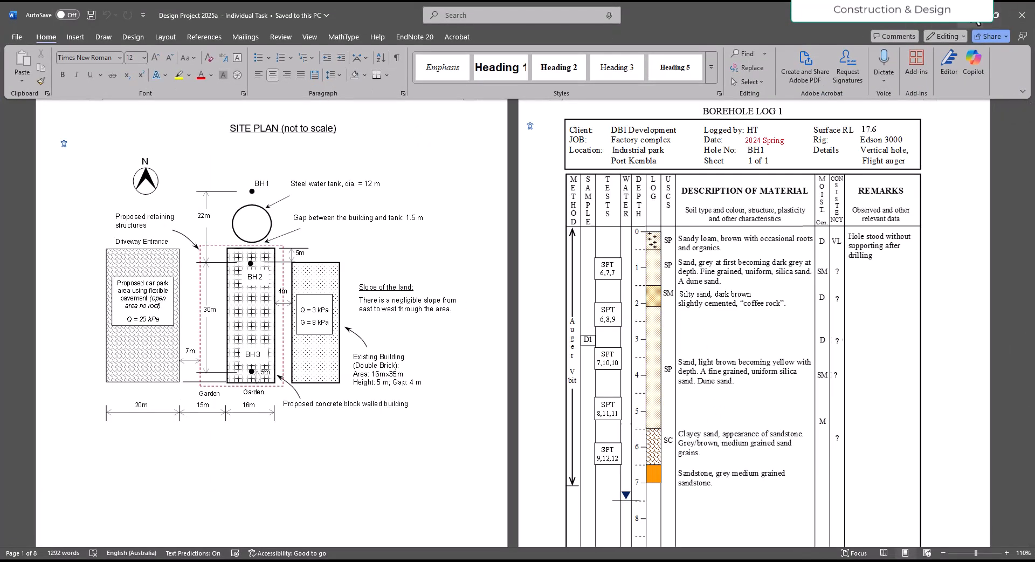
pyautogui.hotkey('alt', 'Tab')
pyautogui.click(365, 178)
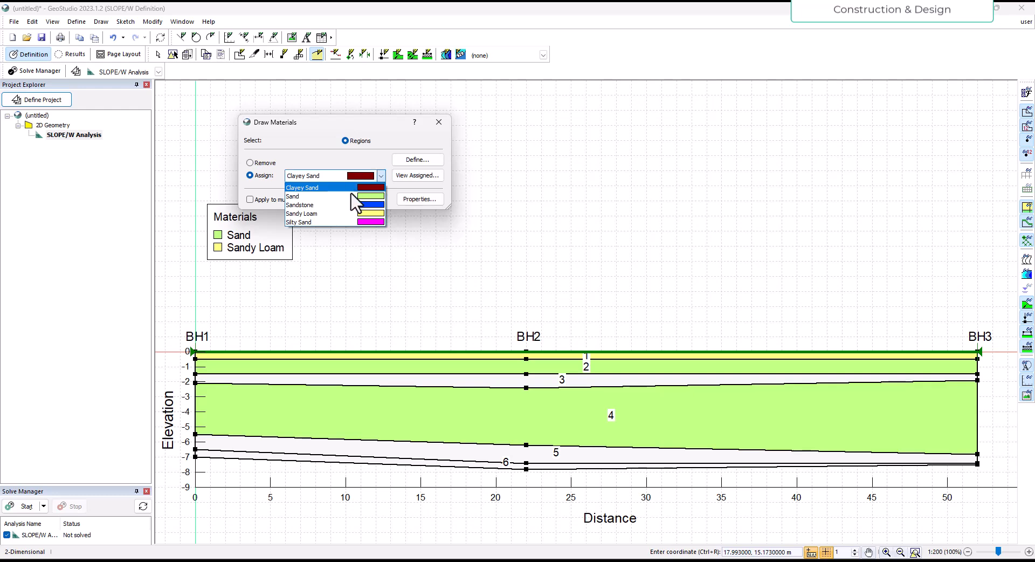
pyautogui.click(315, 221)
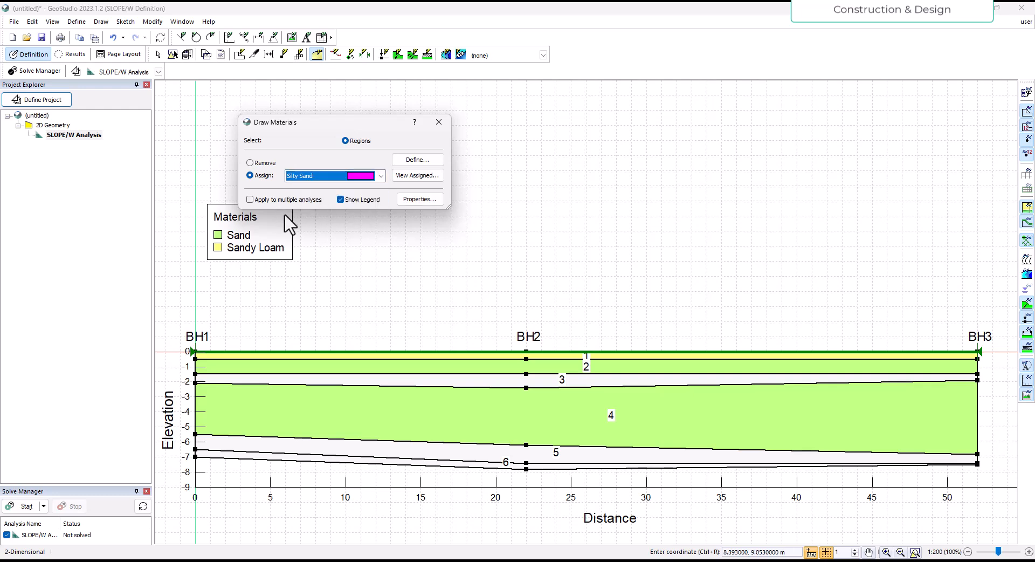
pyautogui.click(369, 381)
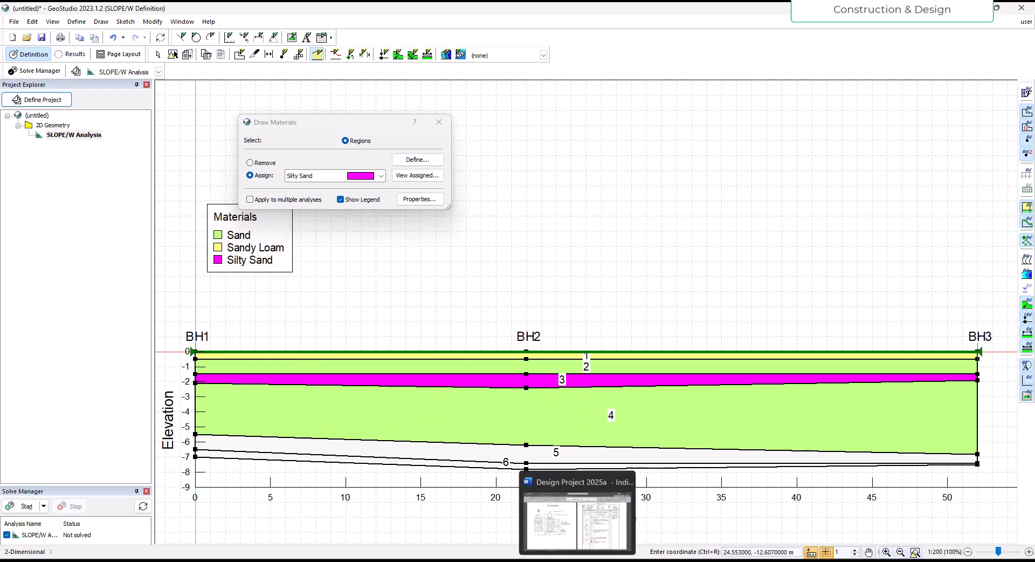
# Step: Check the layer below the thick sand in the BH1 log in Word, and assign Clayey Sand to region 5 in GeoStudio
pyautogui.click(550, 521)
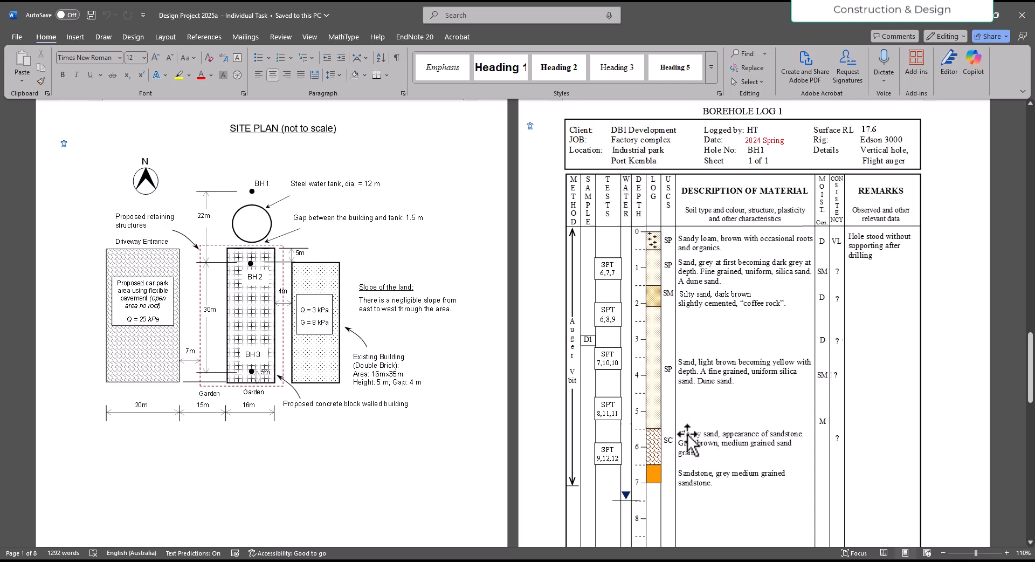
pyautogui.click(971, 15)
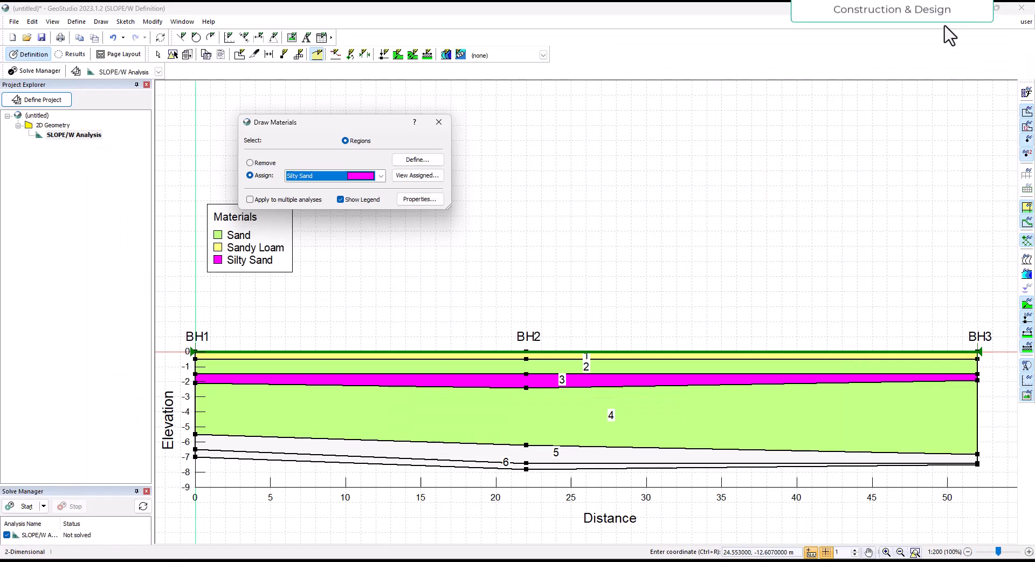
pyautogui.click(349, 173)
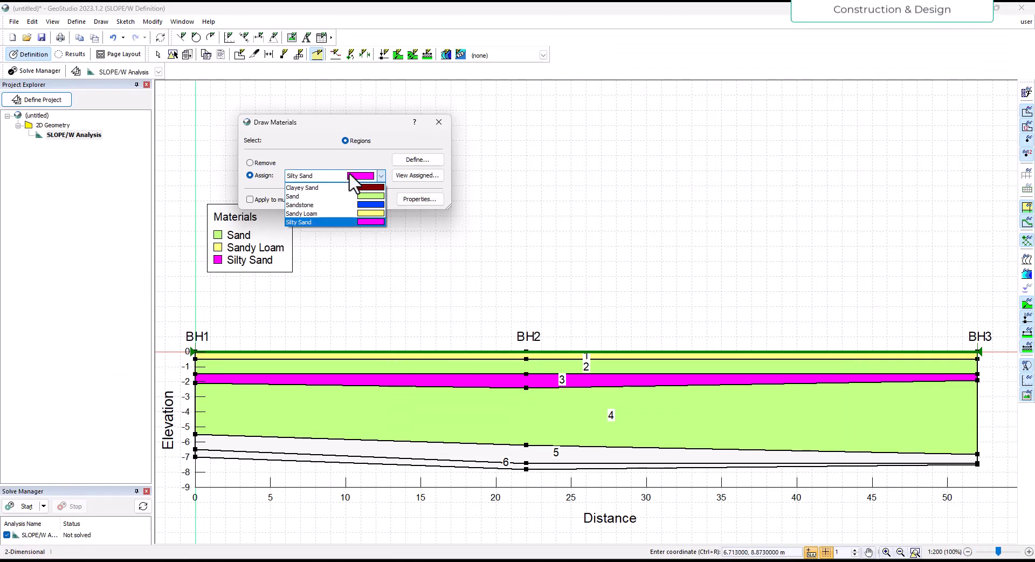
pyautogui.click(324, 188)
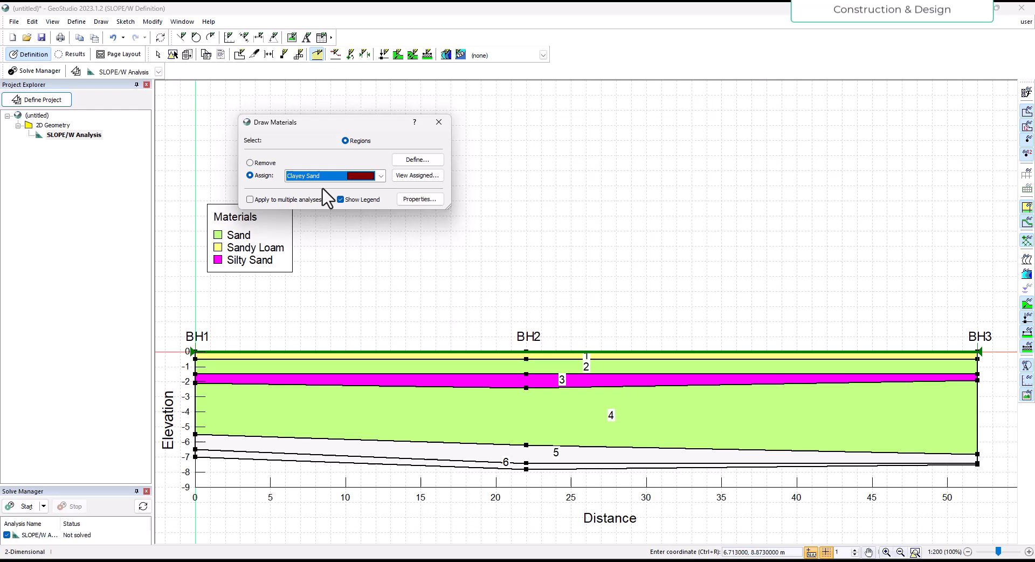
pyautogui.click(491, 456)
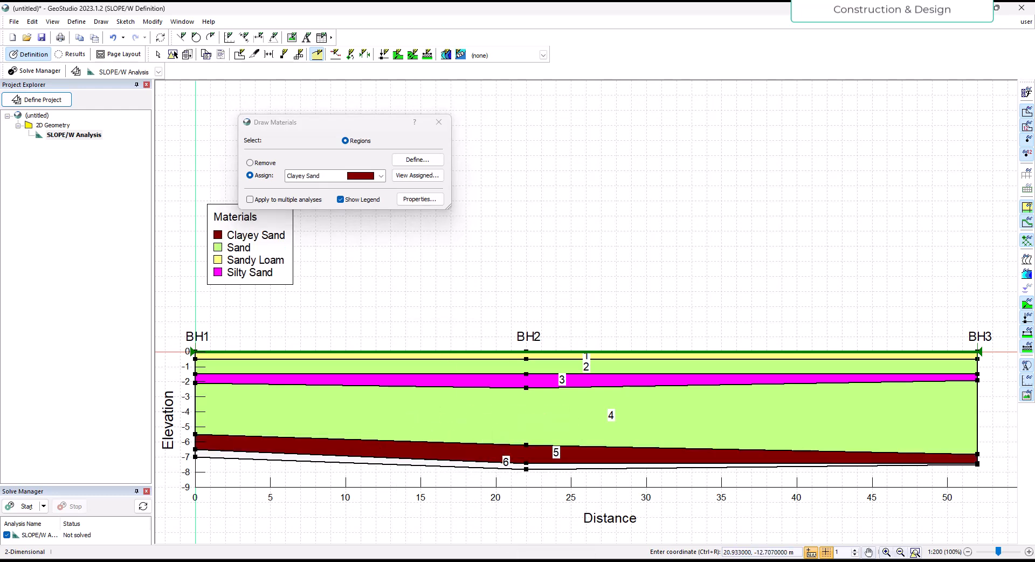
# Step: Assign the Sandstone material to region 6 at the base of the profile
pyautogui.click(351, 179)
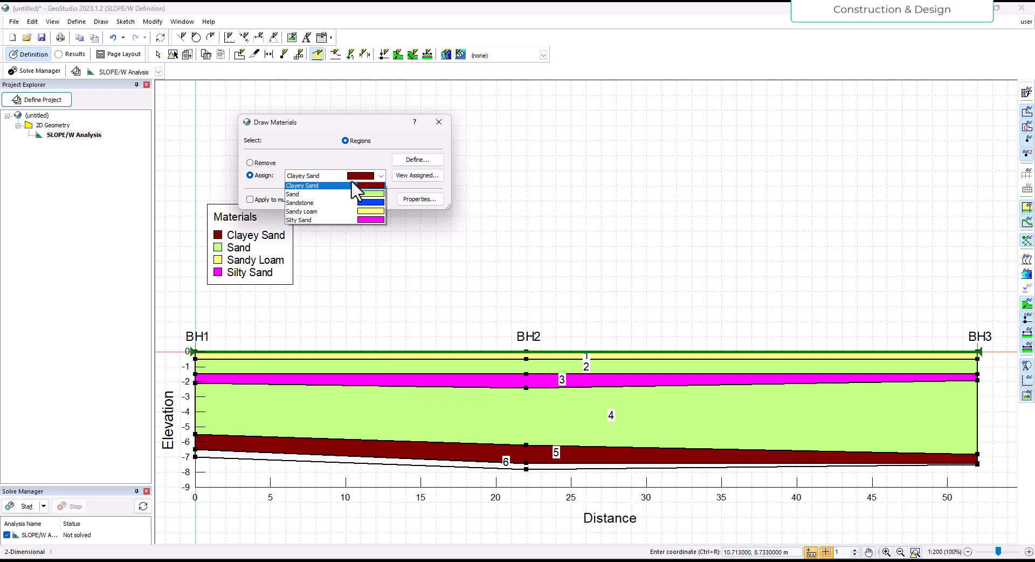
pyautogui.click(326, 205)
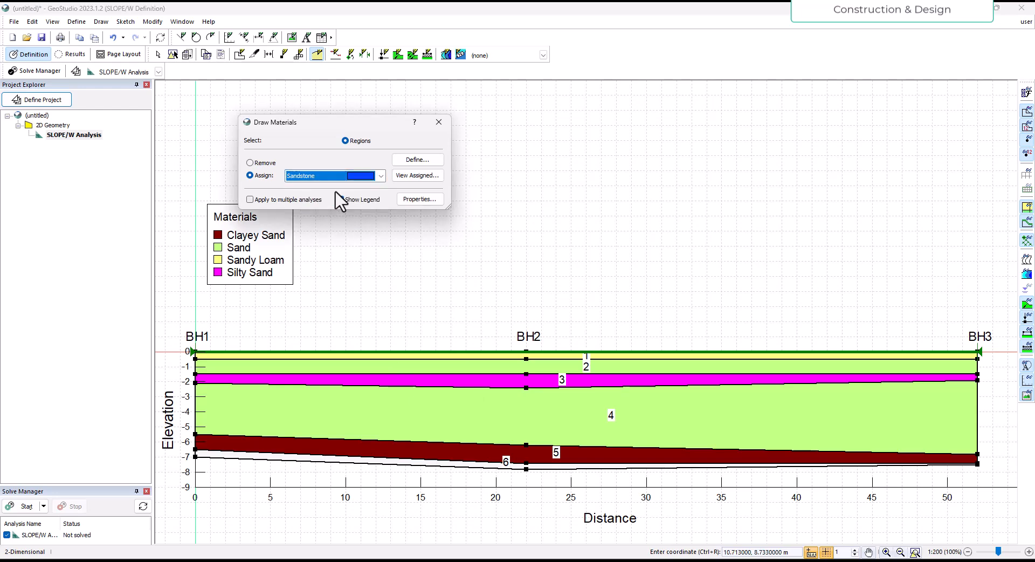
pyautogui.click(426, 464)
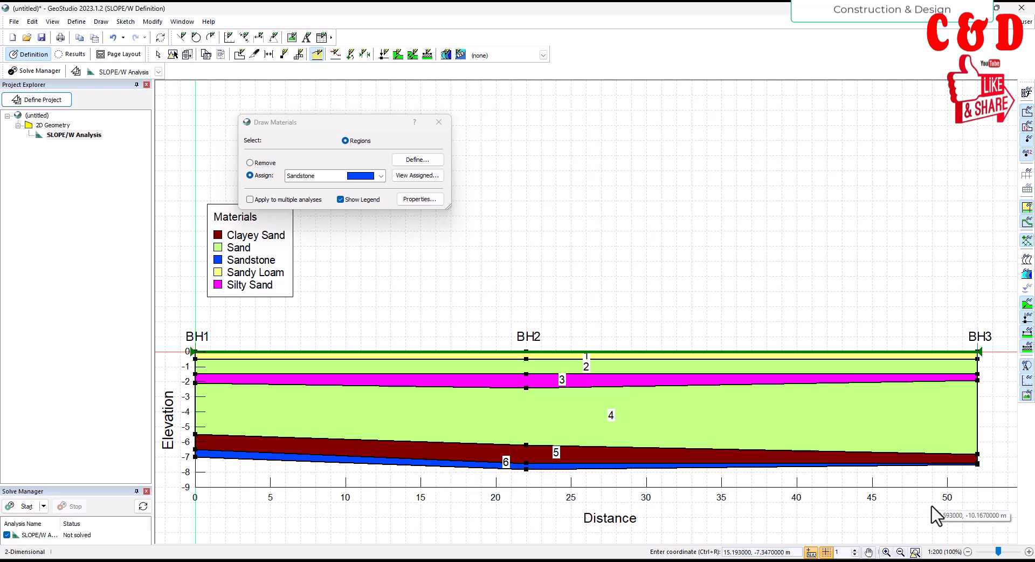
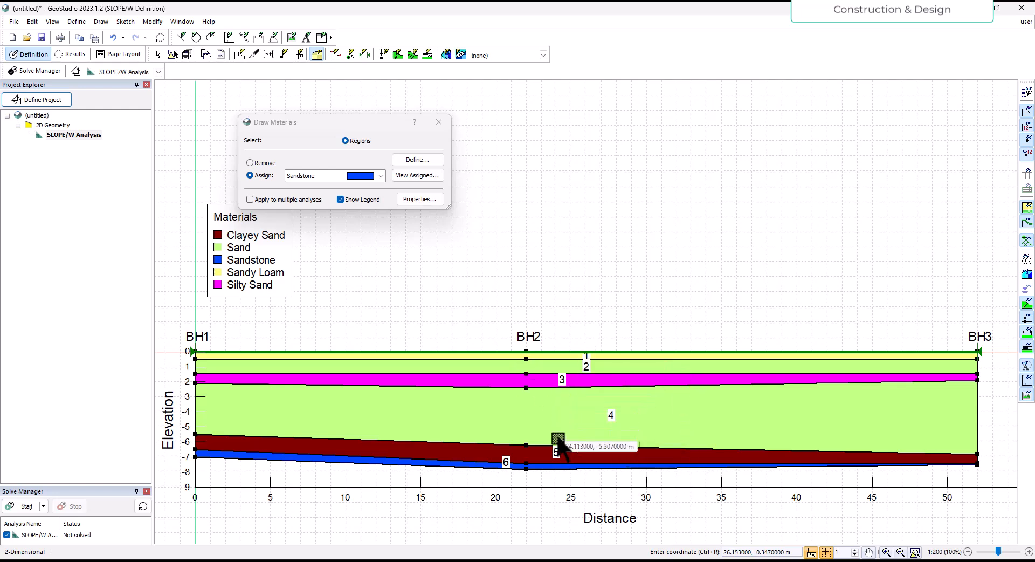
# Step: Hide the region outlines, points and region numbers so that only the coloured soil layers are displayed
pyautogui.click(1027, 112)
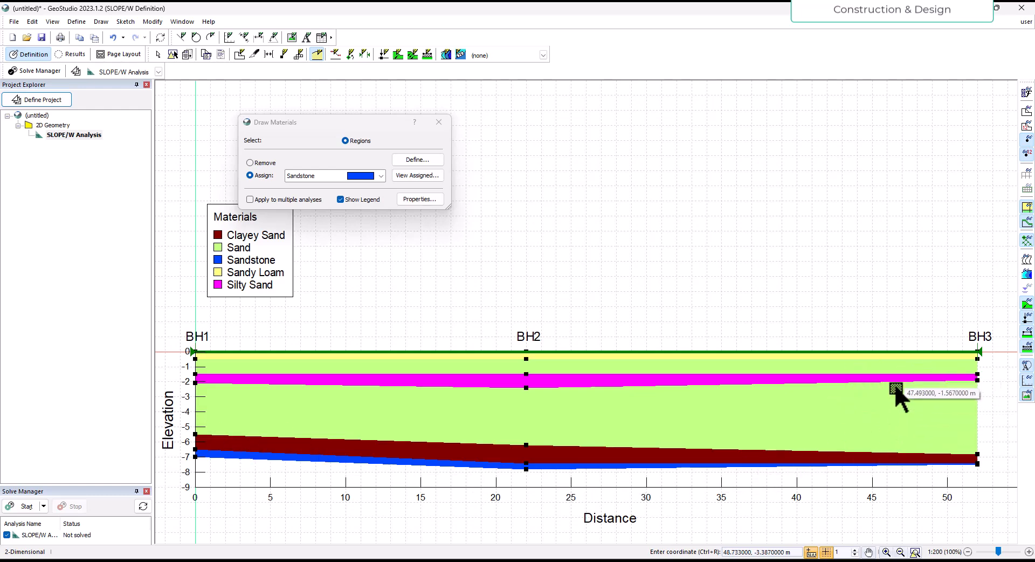
pyautogui.click(1025, 113)
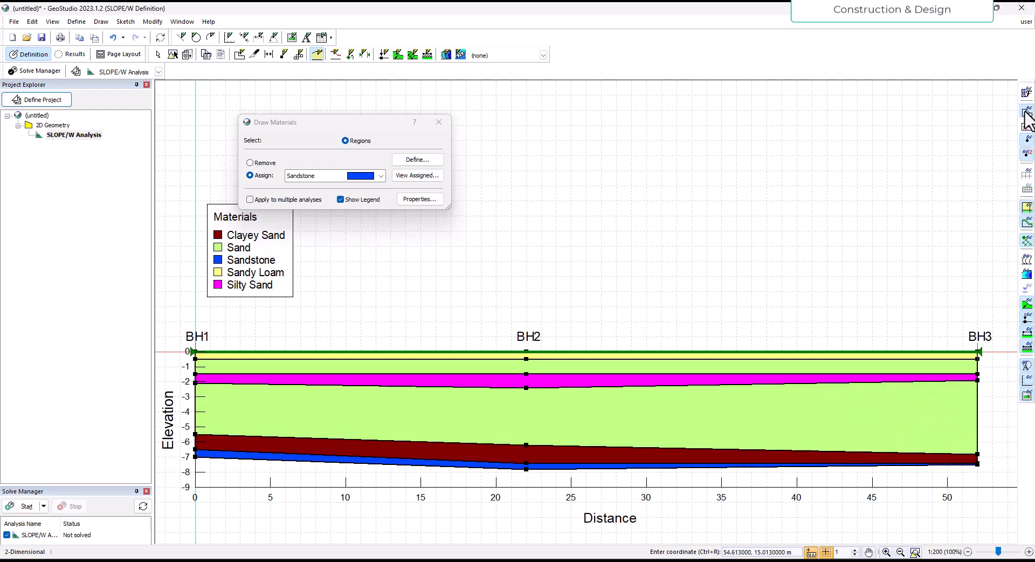
pyautogui.click(1026, 114)
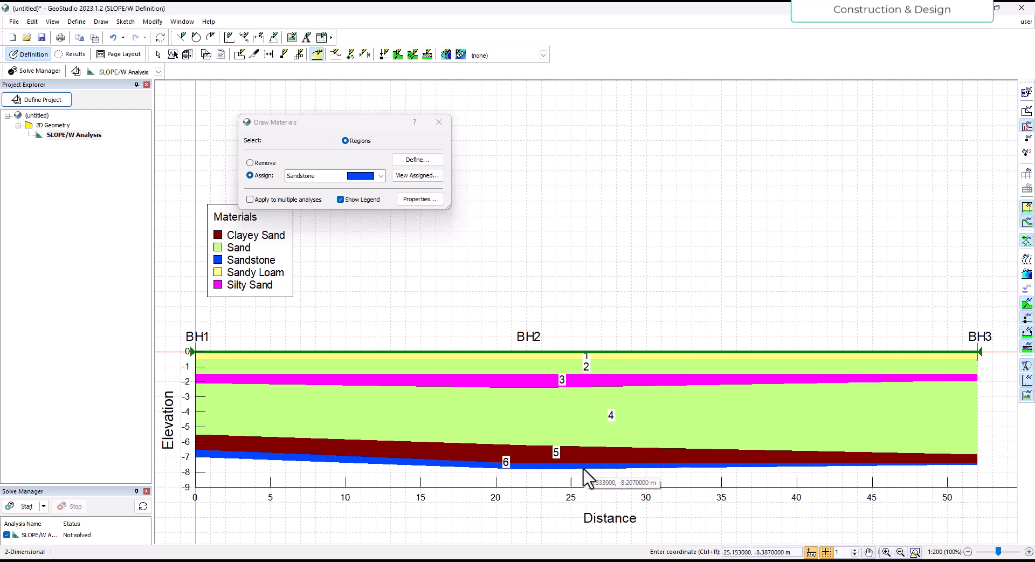
pyautogui.click(1022, 126)
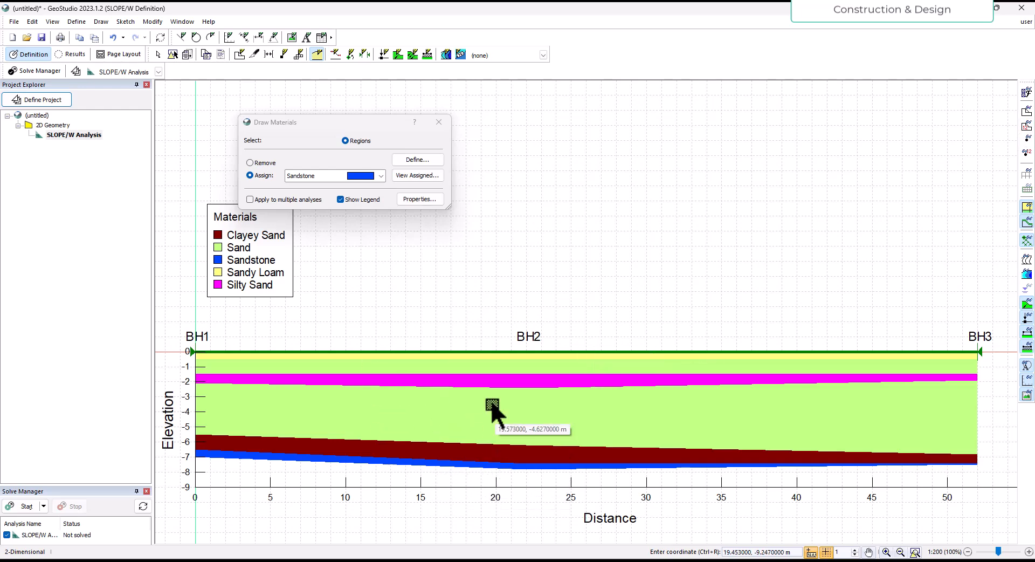
# Step: Examine the coloured soil profile and compare it with the BH1 borehole log in Word, returning to GeoStudio
pyautogui.scroll(-1, 446, 328)
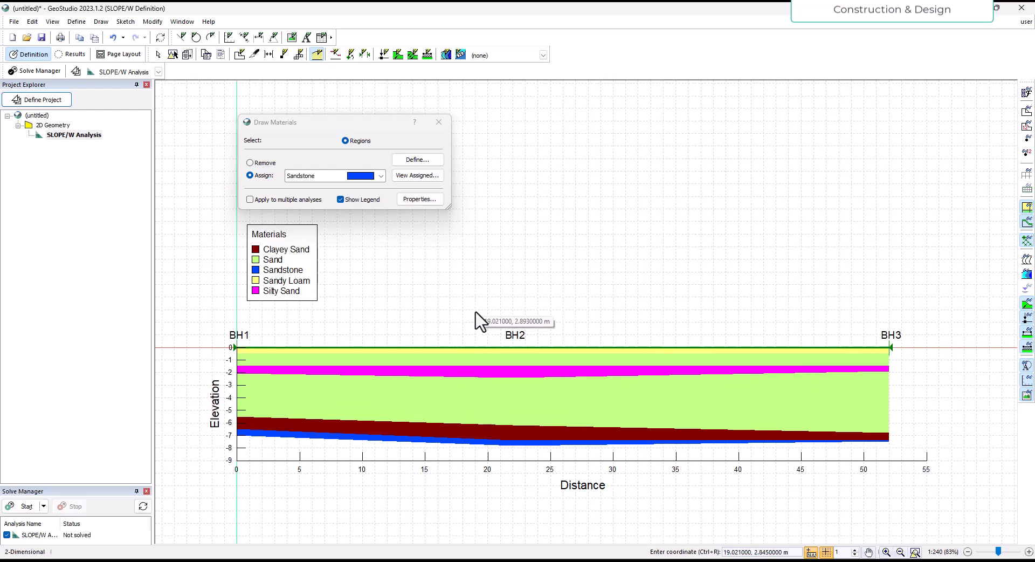
pyautogui.scroll(1, 474, 319)
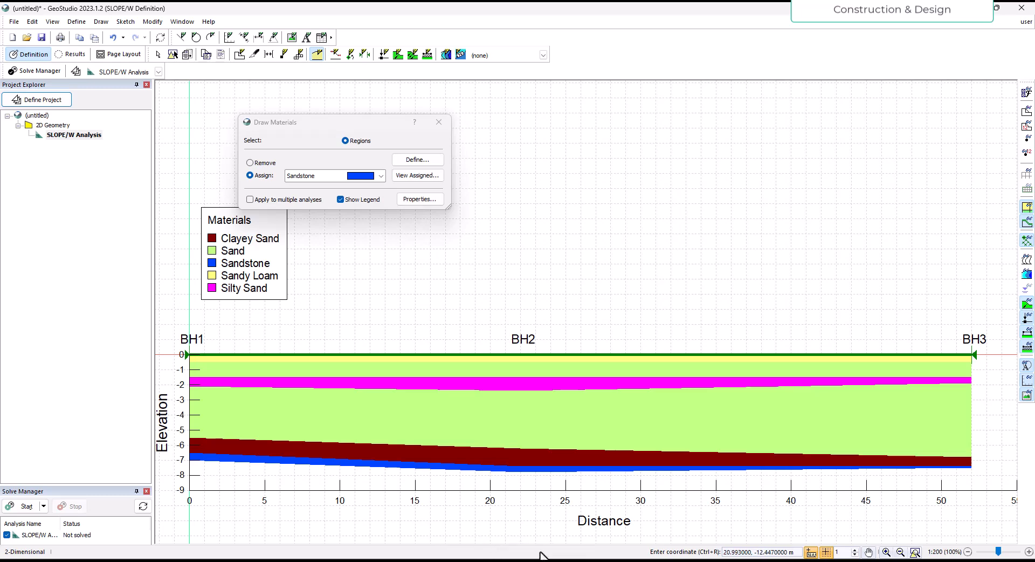
pyautogui.hotkey('alt', 'Tab')
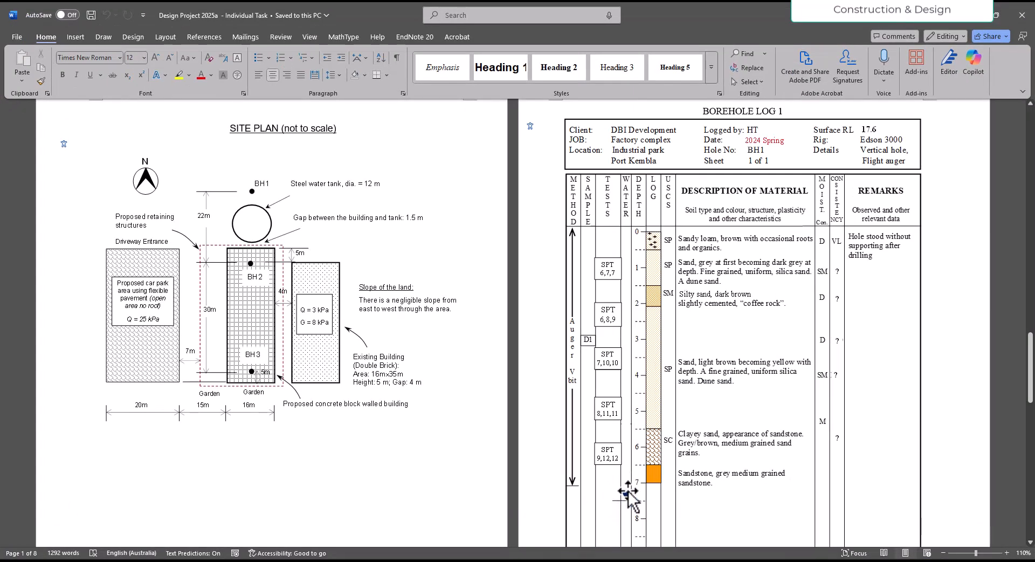
pyautogui.hotkey('alt', 'Tab')
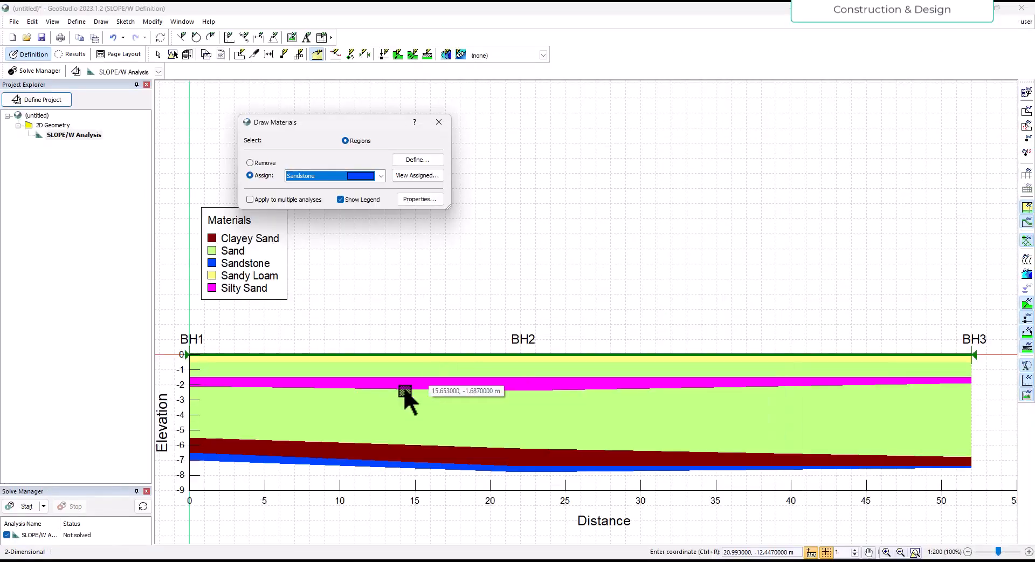